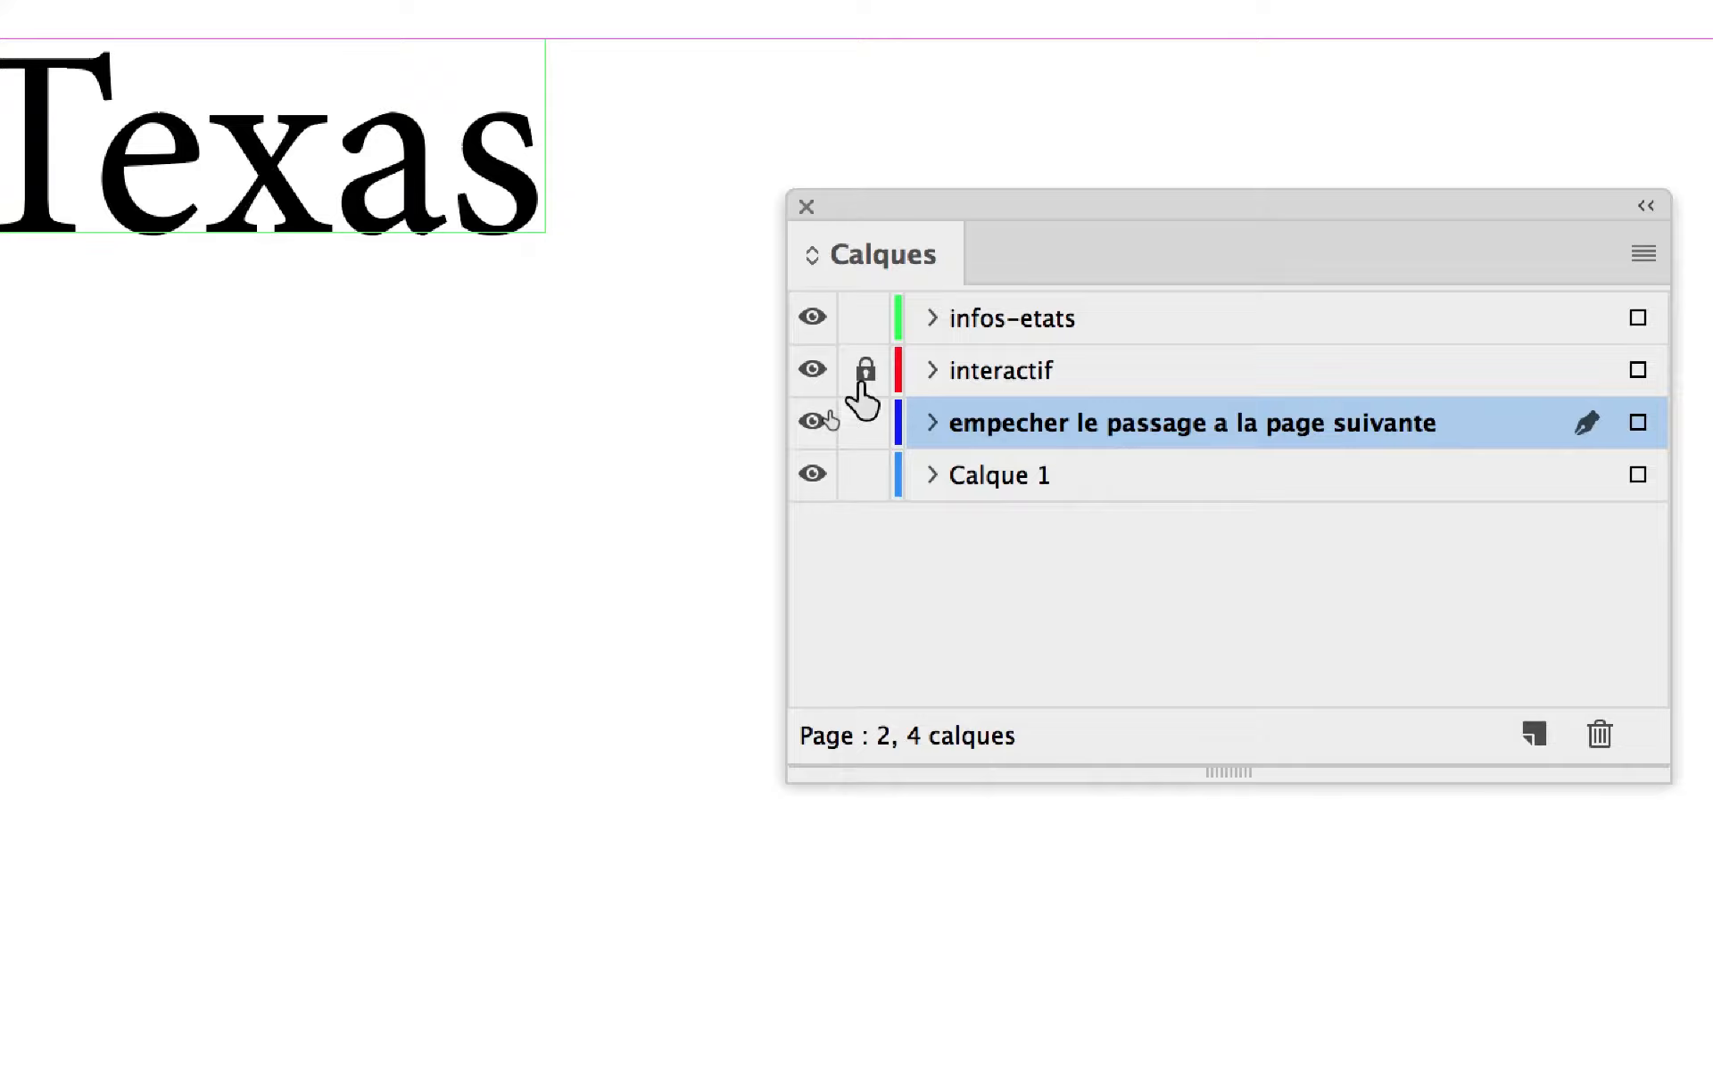
Step: Select the Texas title frame on page 2 and bring the Layers panel beside it
{"action": "left_click", "coordinate": [533, 223]}
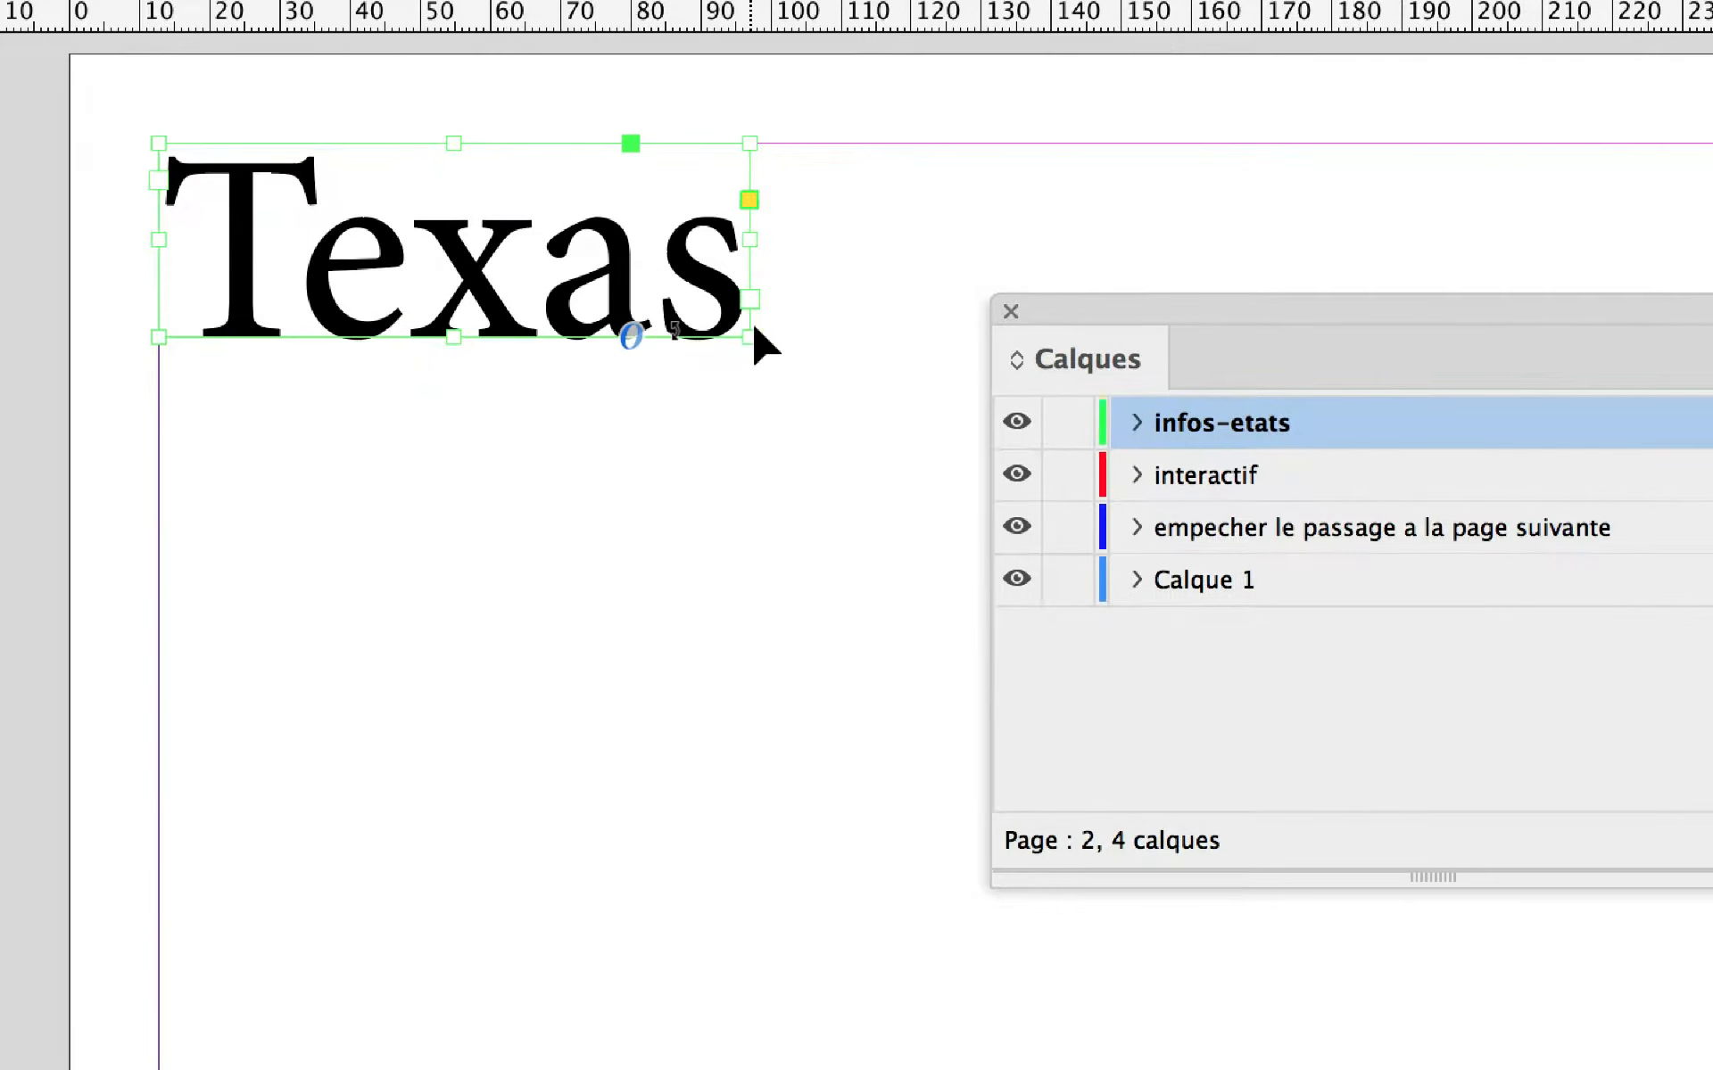
{"action": "left_click_drag", "start_coordinate": [1073, 301], "coordinate": [917, 210]}
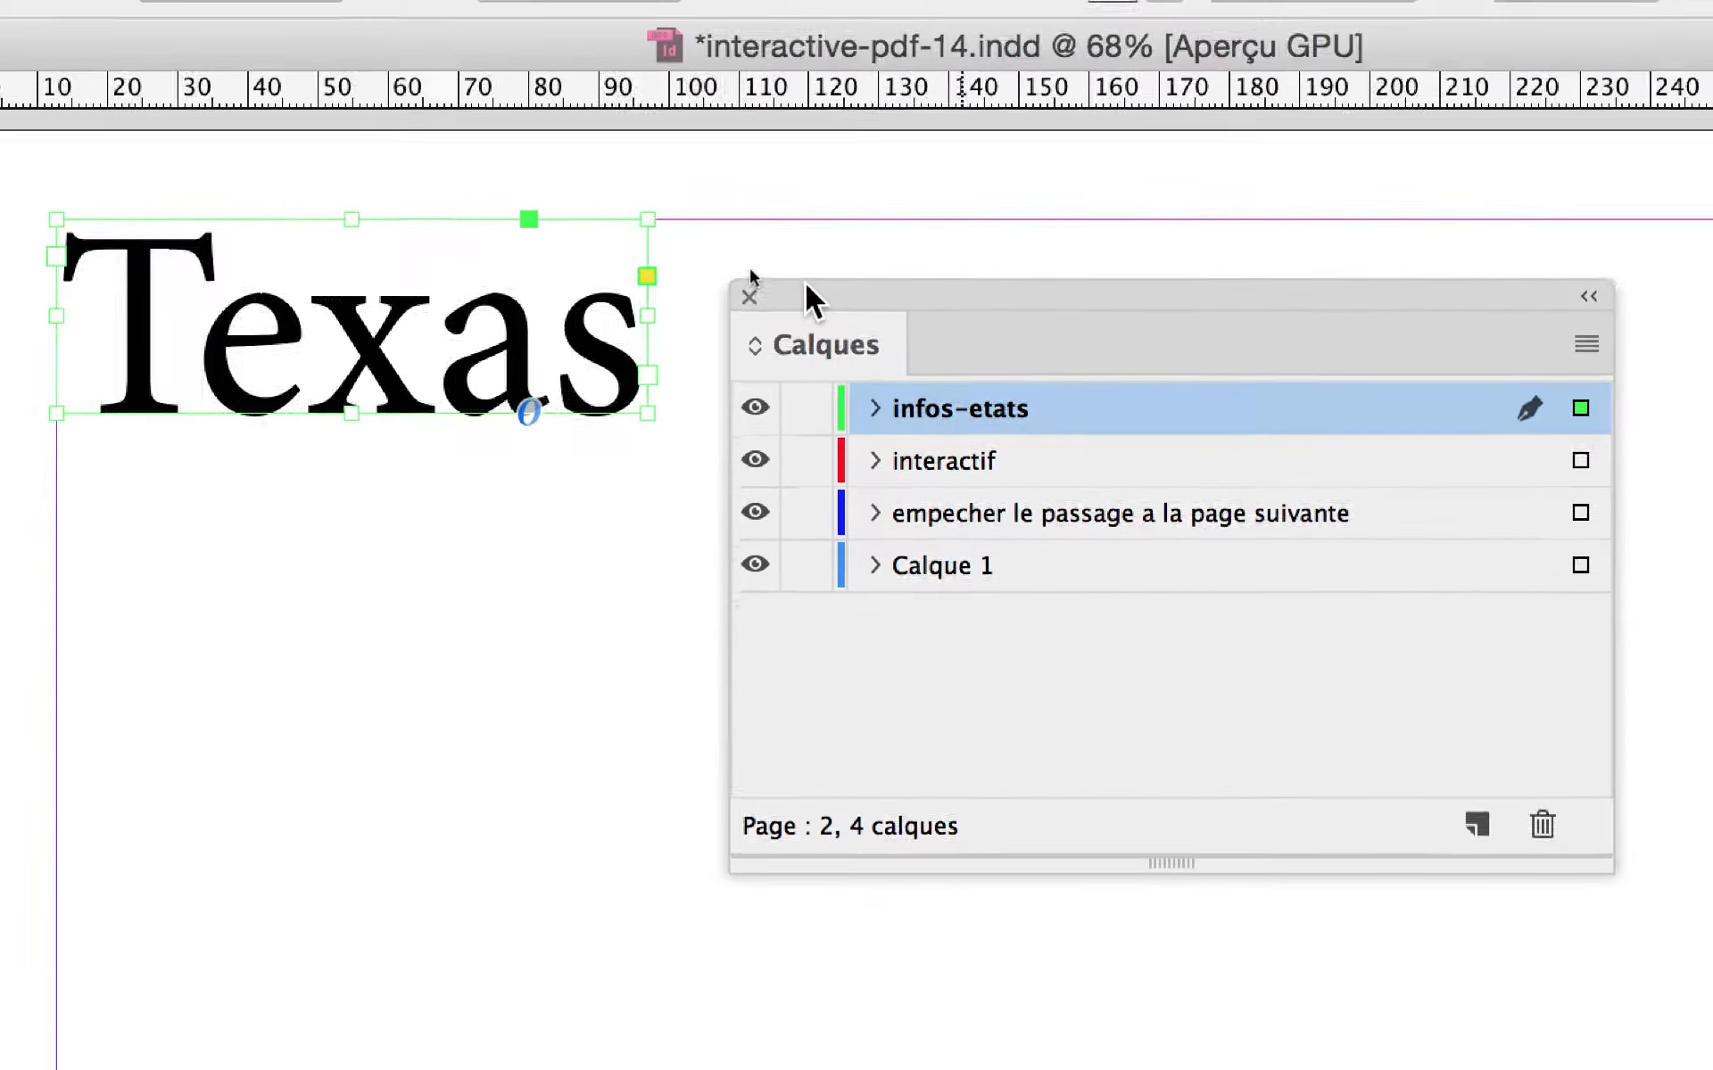
{"action": "left_click_drag", "start_coordinate": [805, 282], "coordinate": [804, 280]}
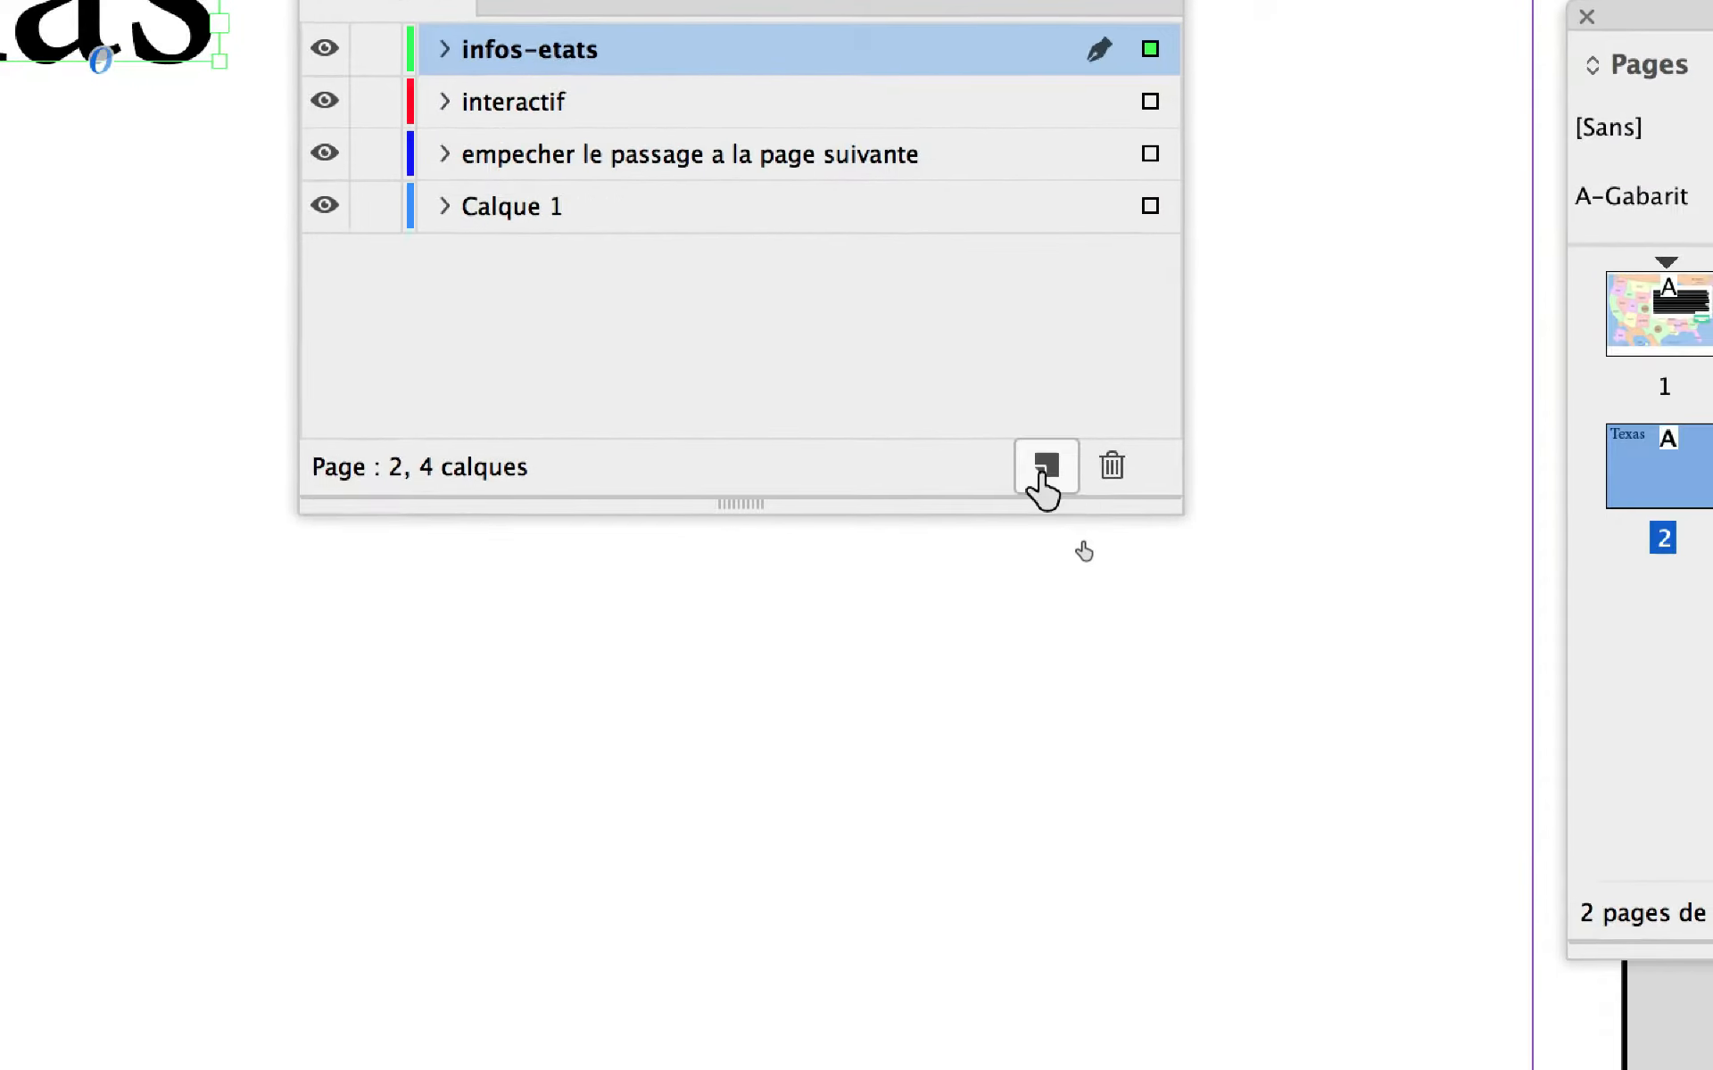
Step: Create a new layer above infos-etats and name it "titres"
{"action": "left_click", "coordinate": [1044, 466]}
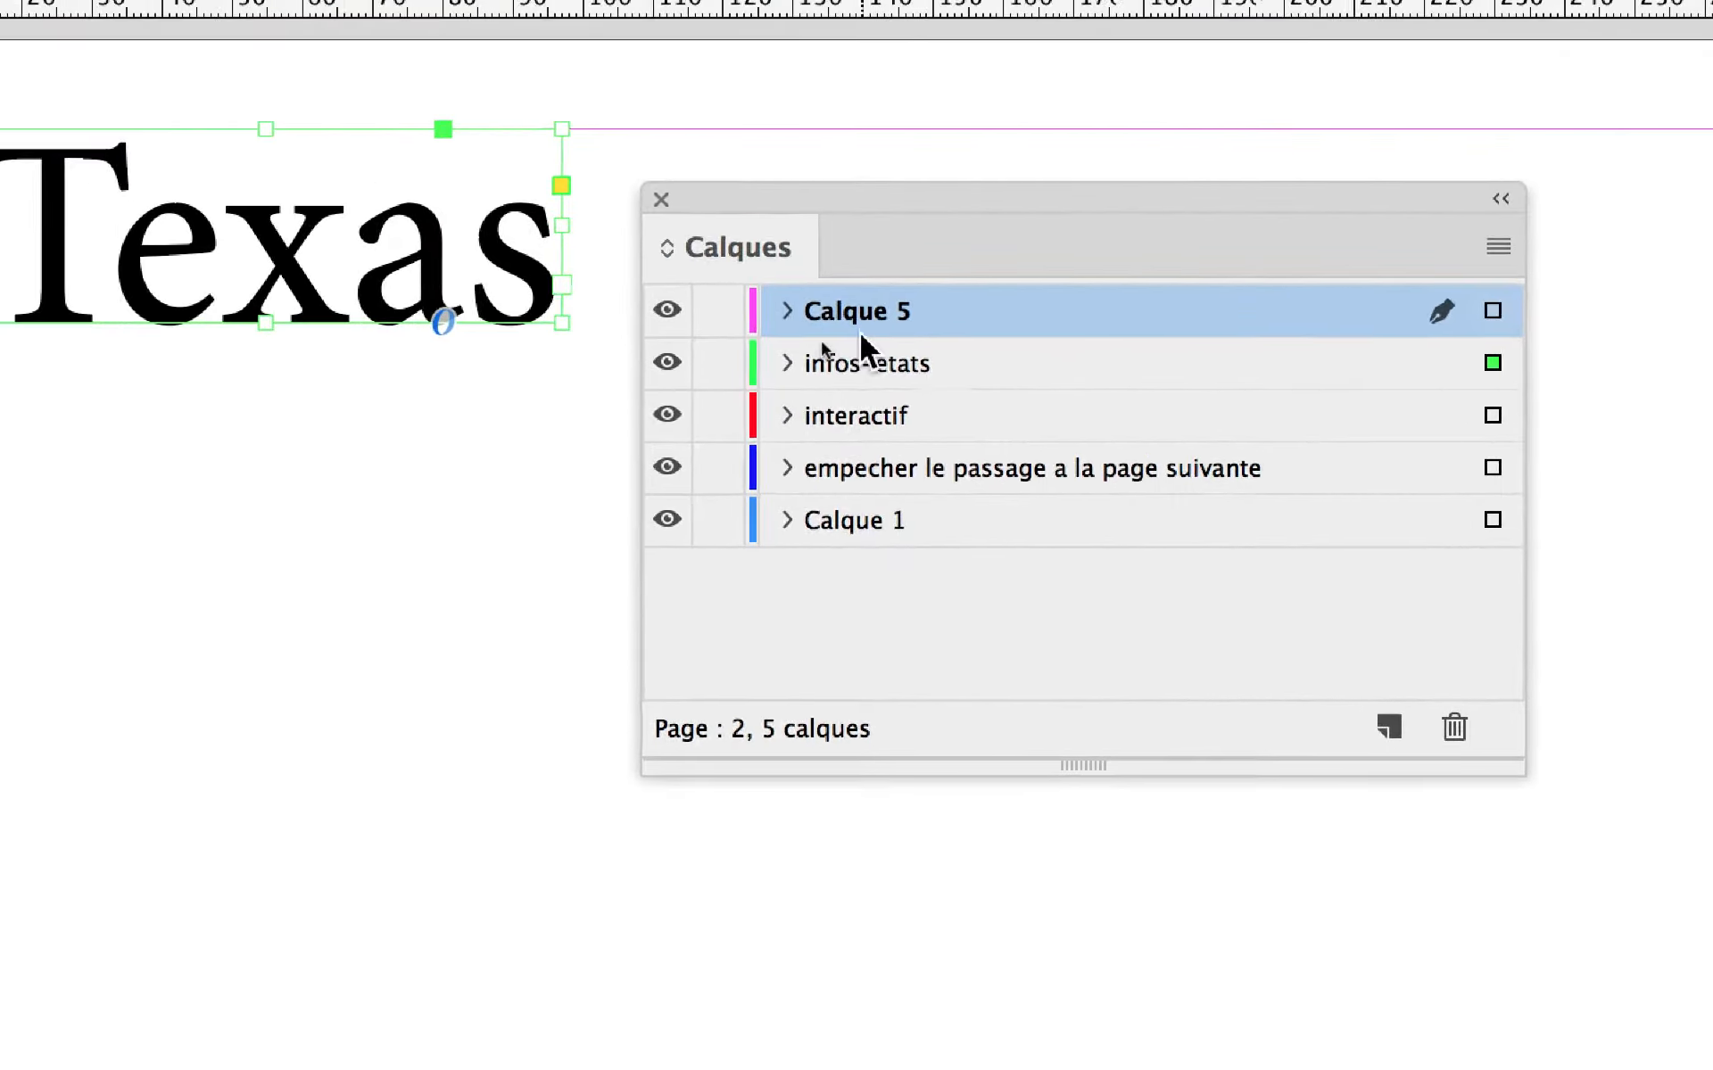
{"action": "left_click", "coordinate": [858, 325]}
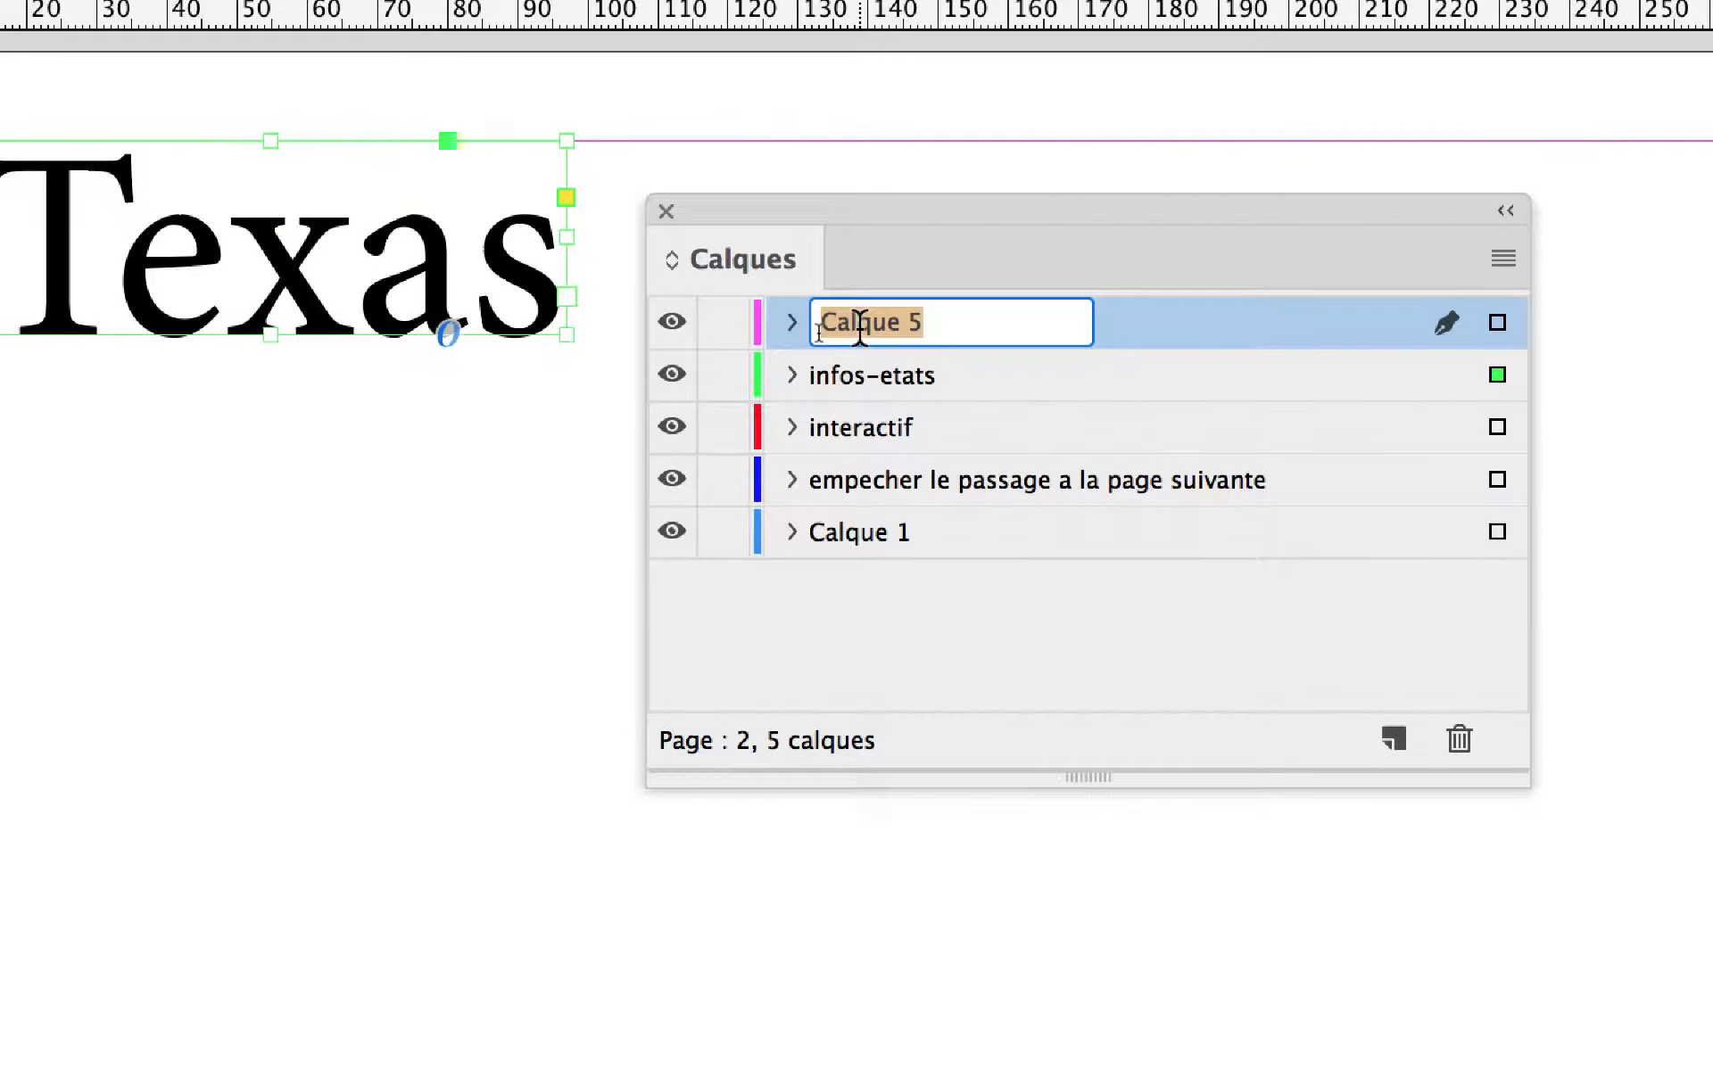
{"action": "type", "text": "titre"}
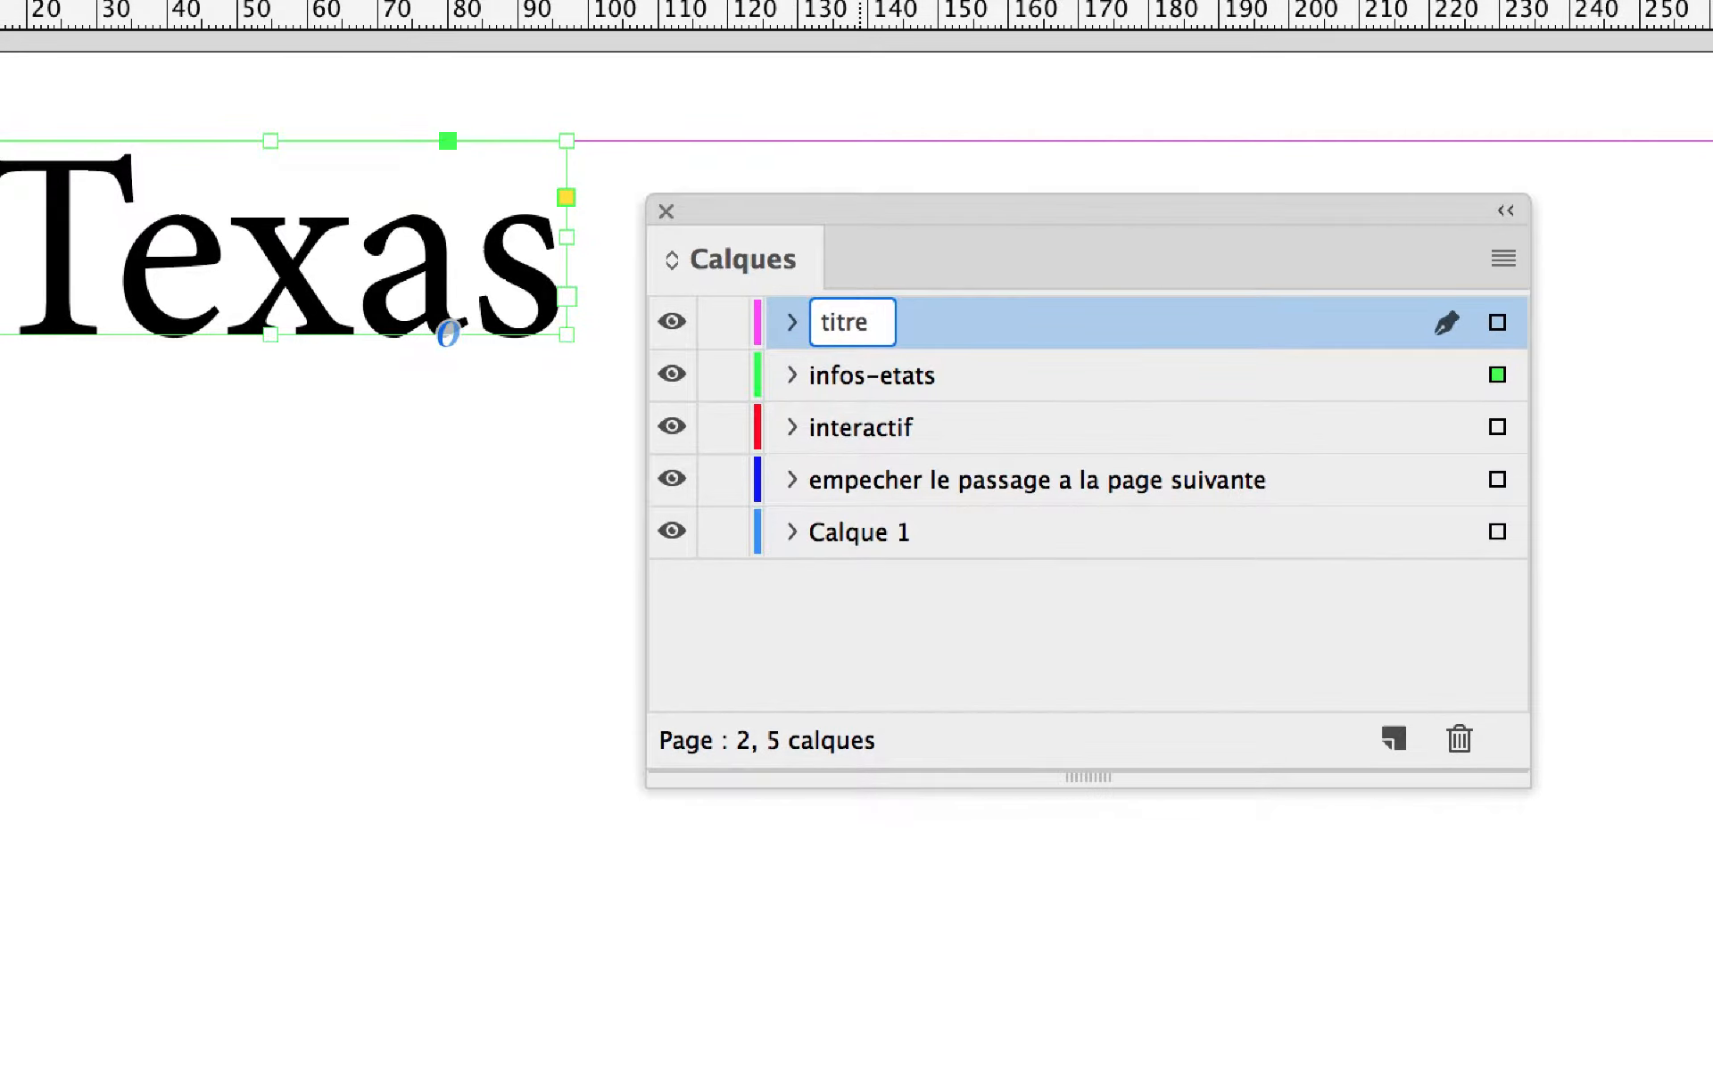
{"action": "type", "text": "s"}
{"action": "key", "text": "Return"}
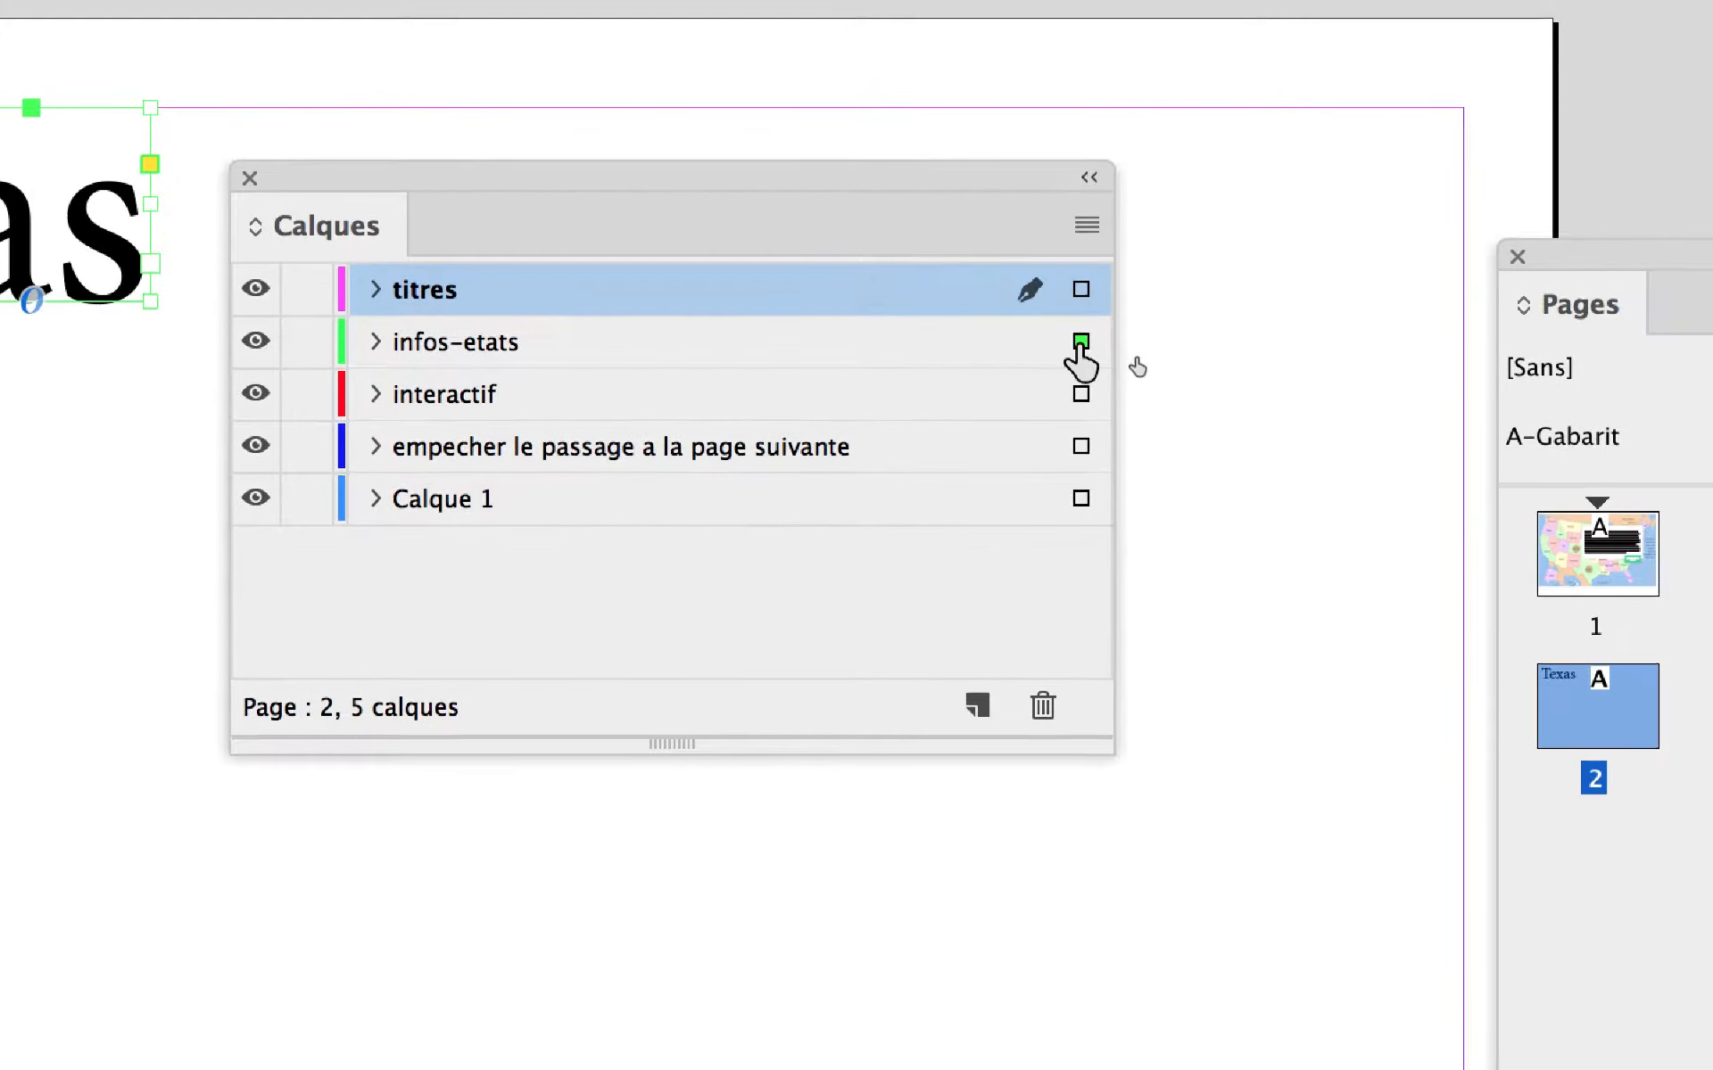
Step: Move the Texas title frame from the infos-etats layer to the titres layer and check that layer's contents
{"action": "left_click_drag", "start_coordinate": [1081, 344], "coordinate": [1080, 289]}
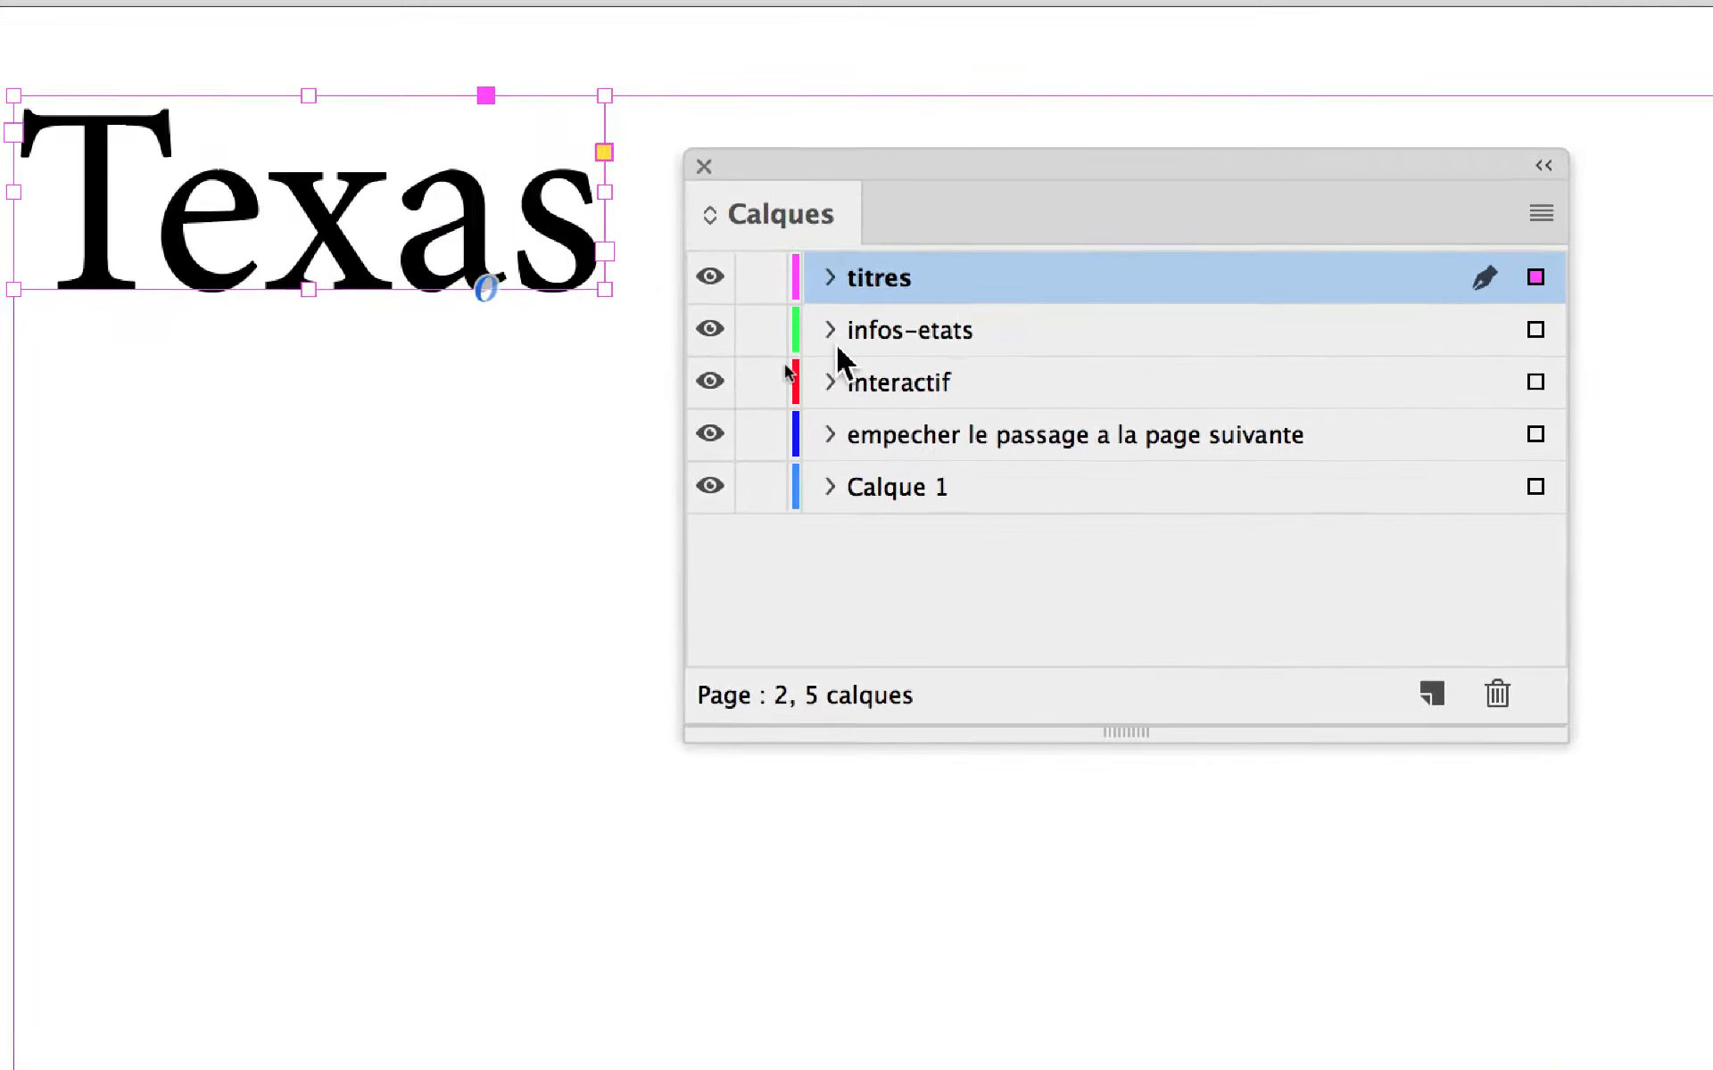
{"action": "left_click", "coordinate": [842, 290]}
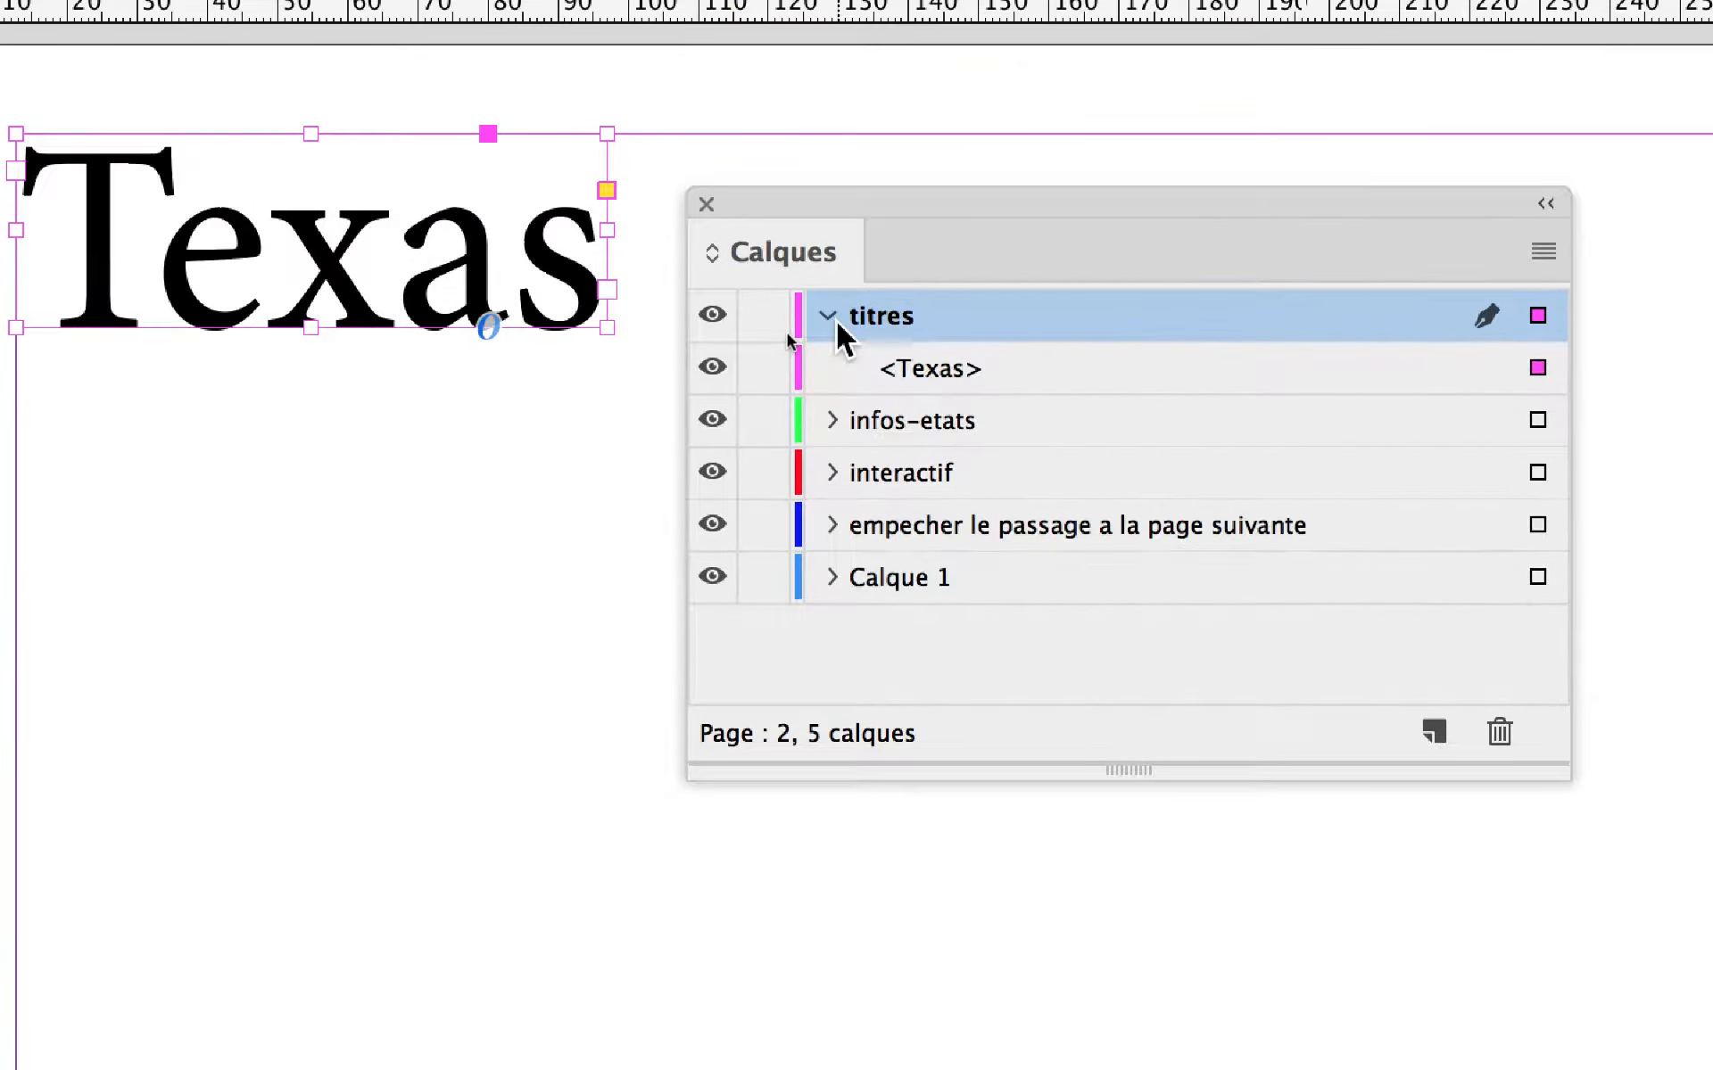
{"action": "left_click", "coordinate": [842, 290]}
{"action": "left_click", "coordinate": [842, 290]}
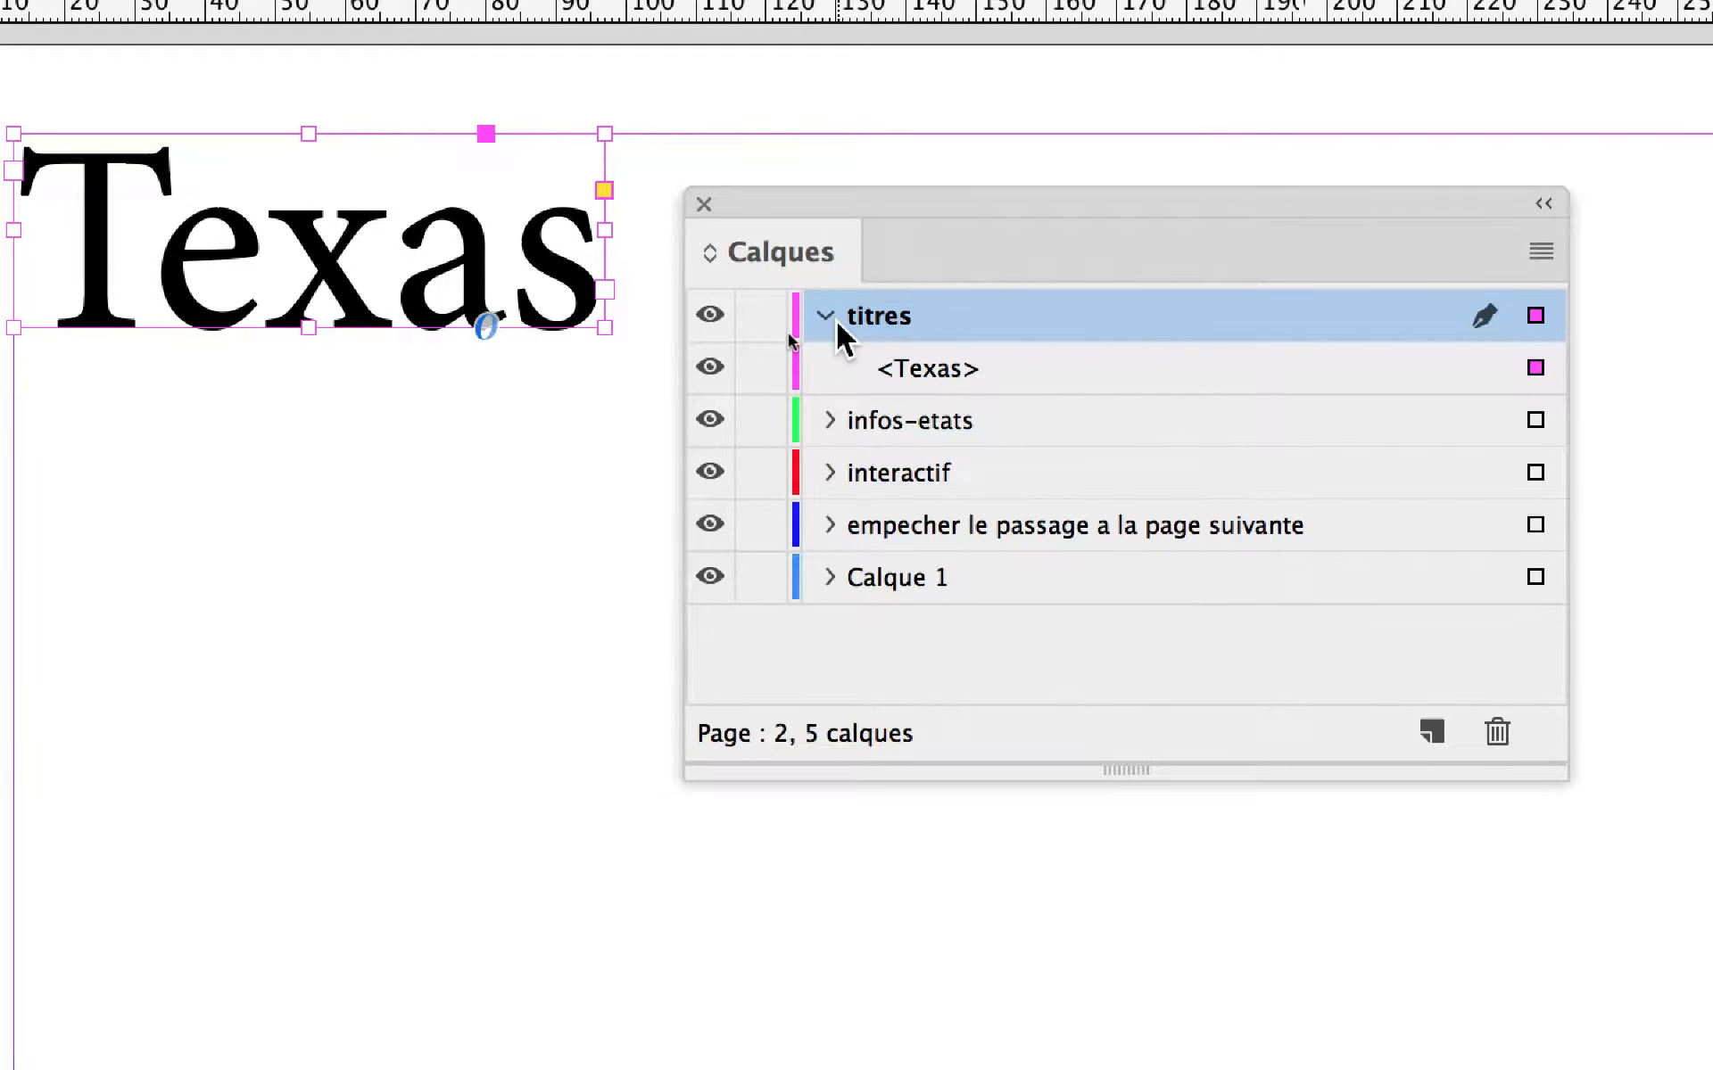
{"action": "left_click", "coordinate": [831, 318]}
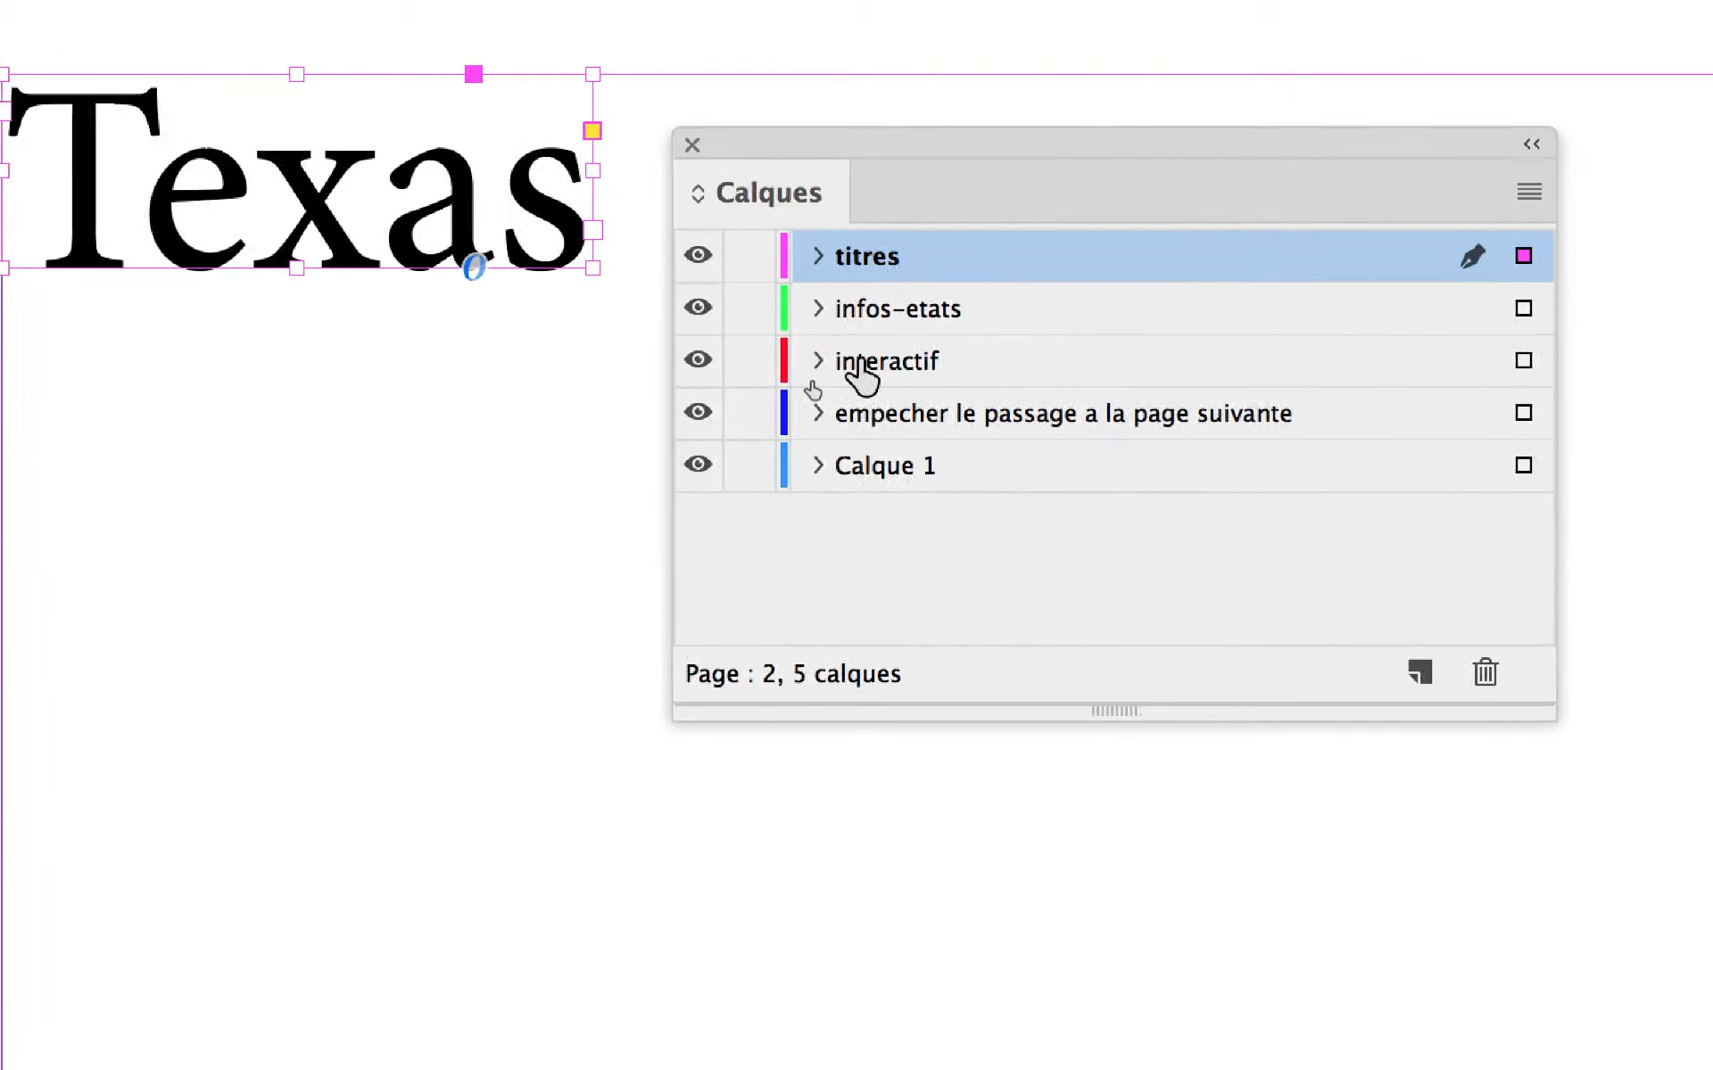
Step: Make interactif the active layer and lock all the other layers
{"action": "left_click", "coordinate": [860, 362]}
{"action": "left_click", "coordinate": [818, 361]}
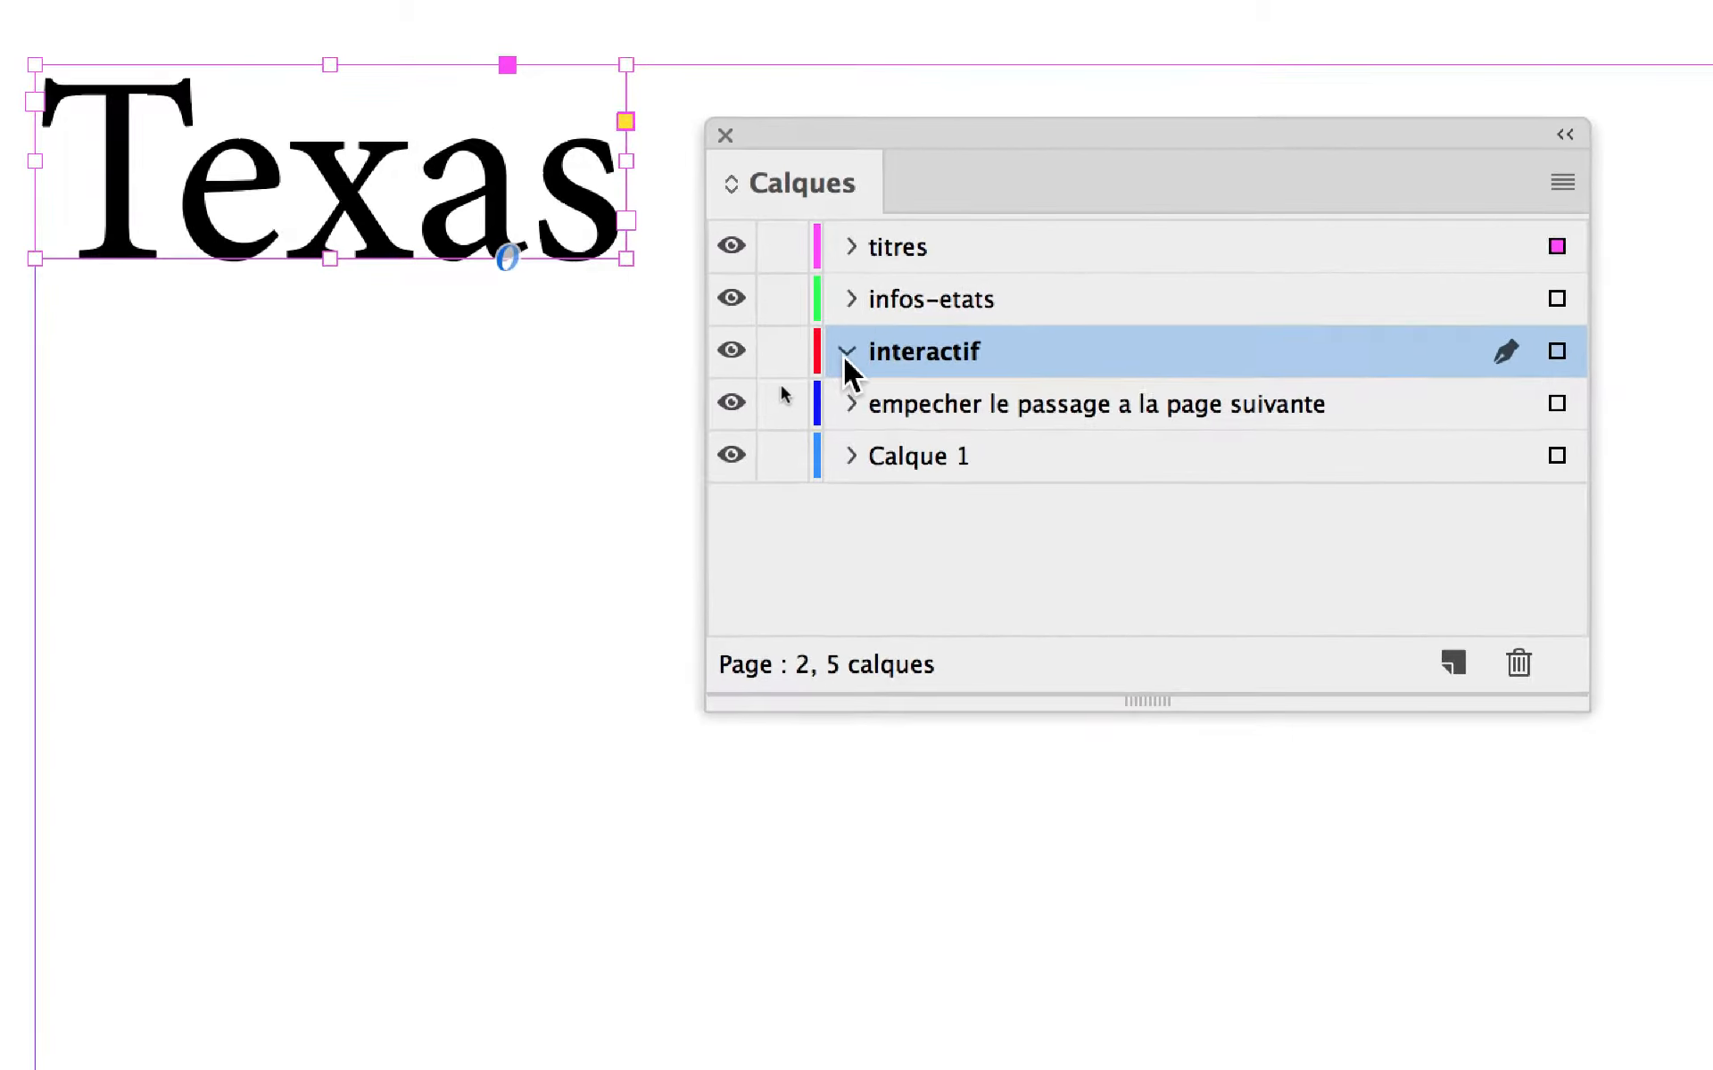
{"action": "left_click", "coordinate": [847, 353]}
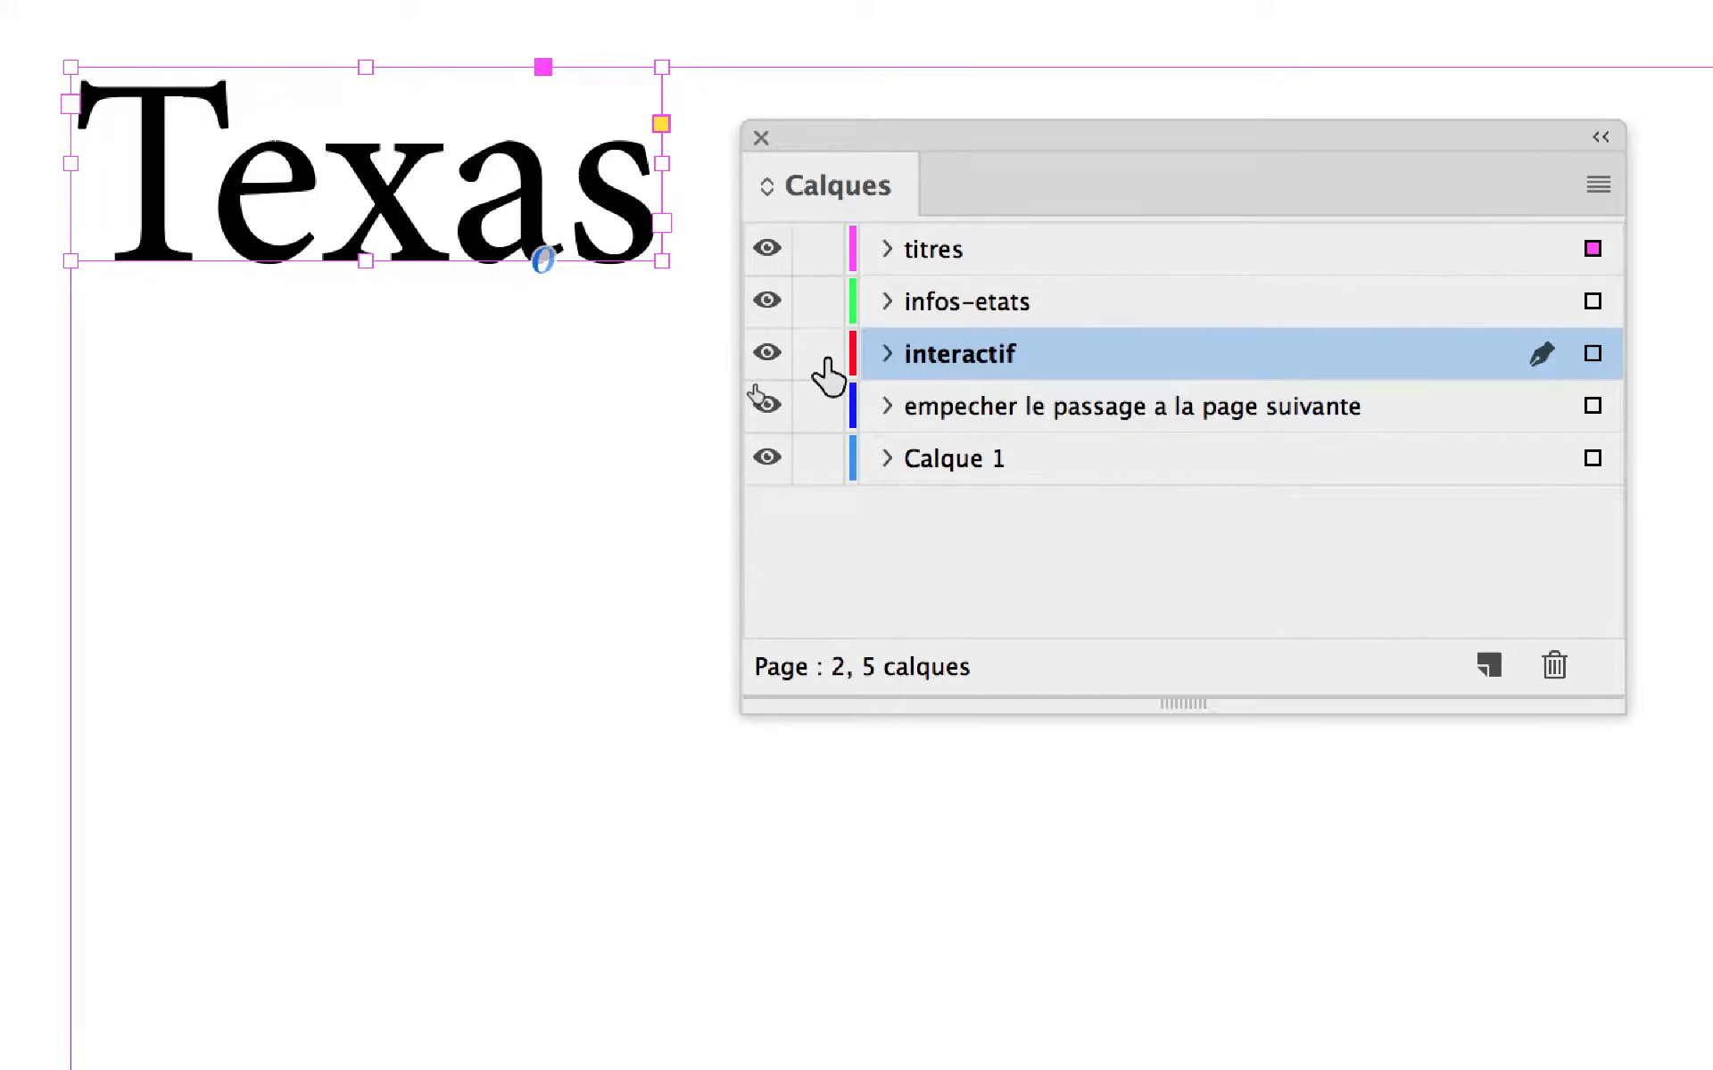
{"action": "left_click", "coordinate": [827, 362], "text": "alt"}
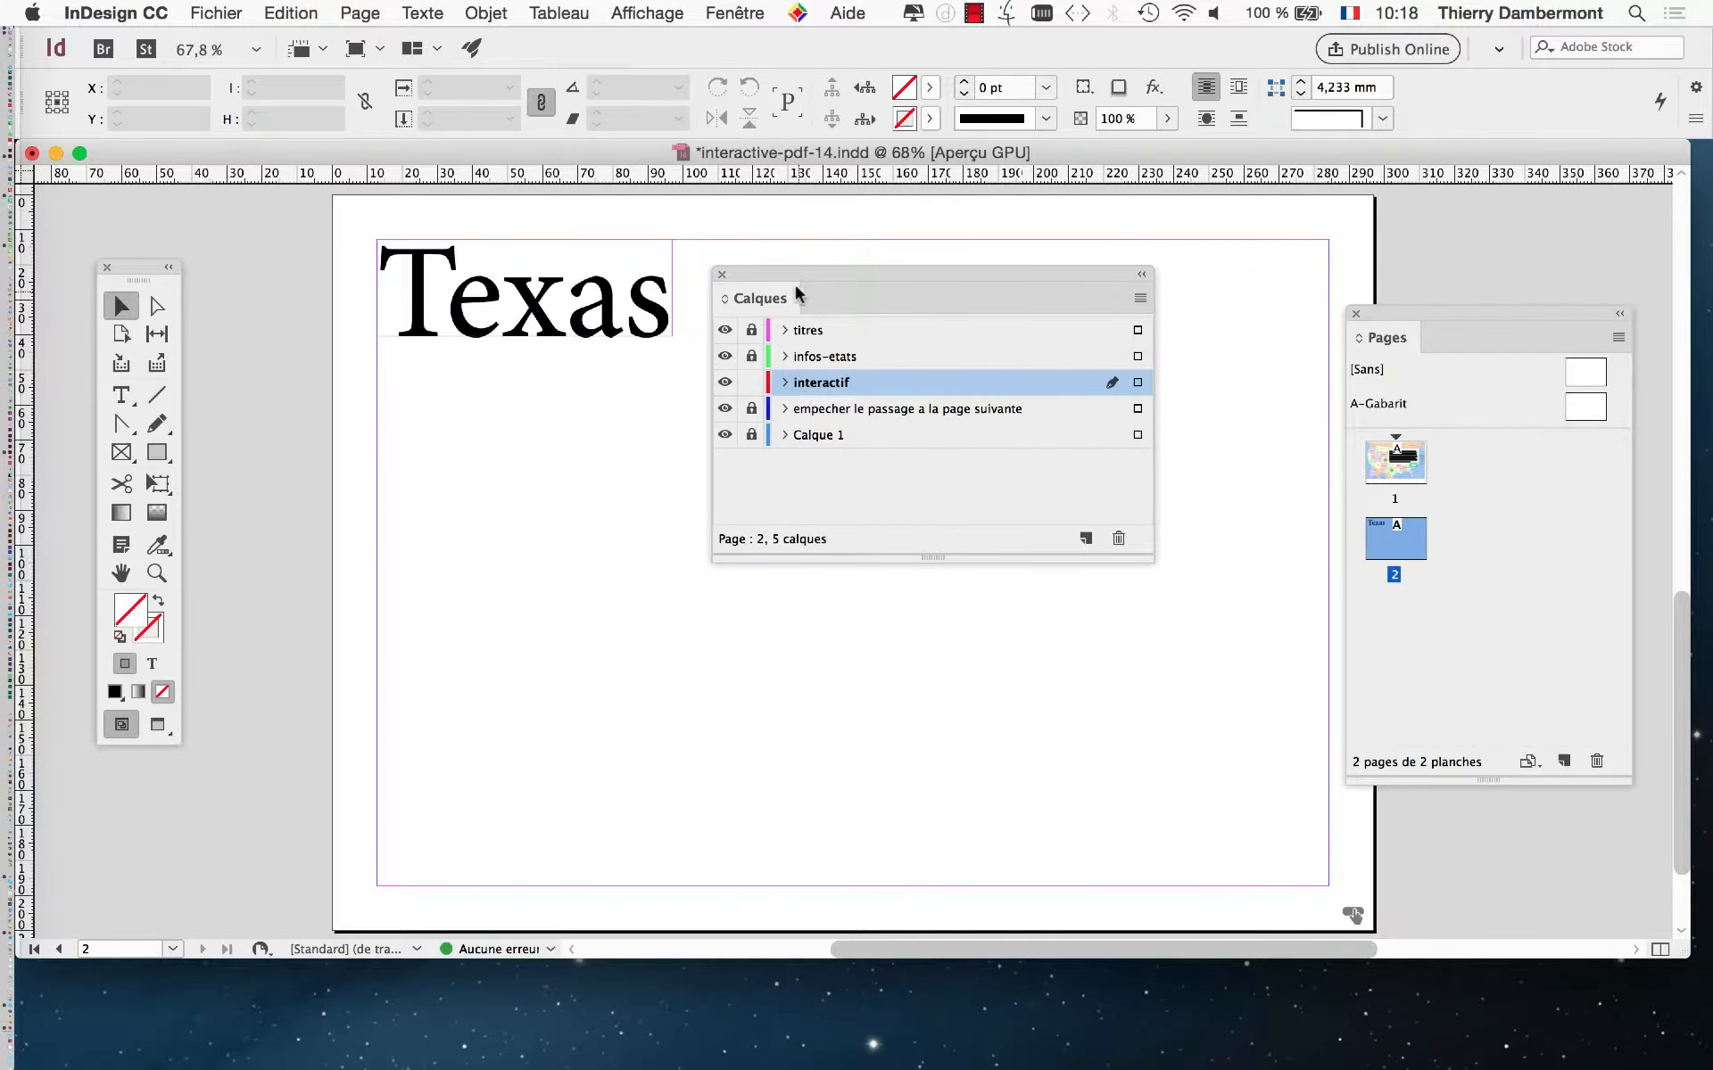
Step: Clear the Layers panel from the page centre and import Gionic_Dog_512kb.mp4 from the folder "docs PDF interactif jour 2"
{"action": "left_click_drag", "start_coordinate": [835, 173], "coordinate": [1614, 97]}
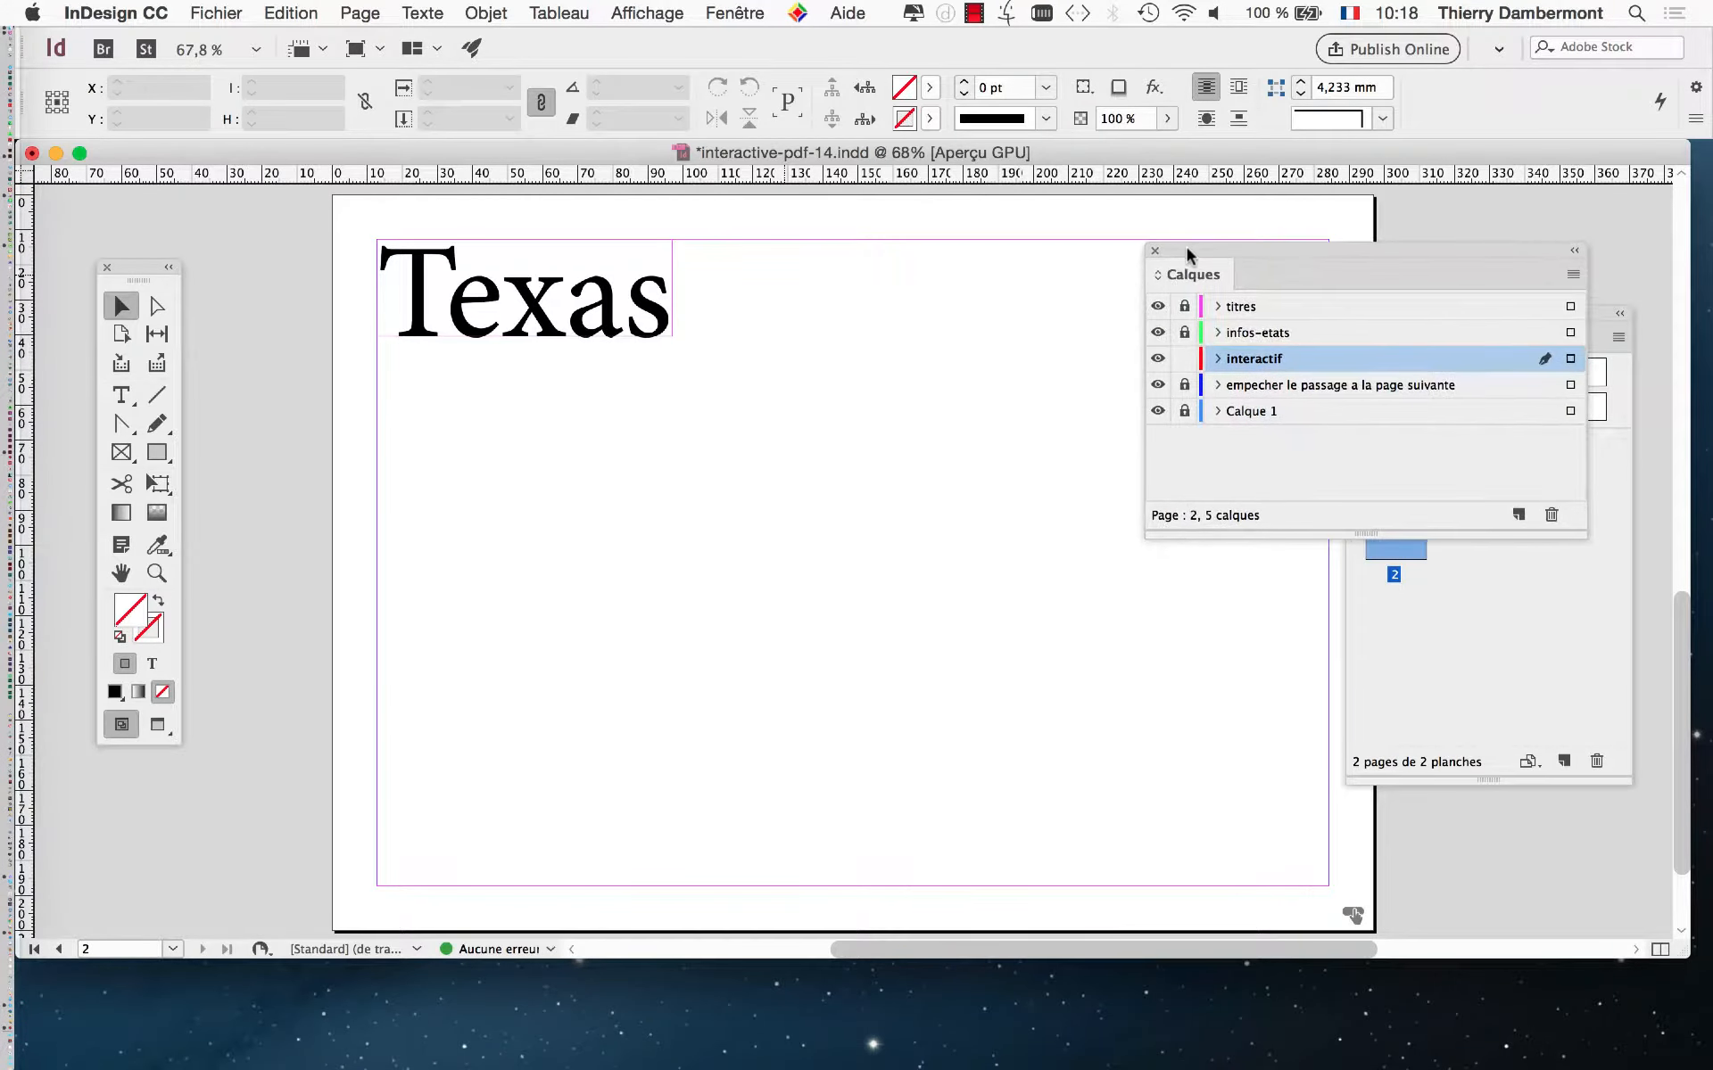
{"action": "left_click", "coordinate": [214, 12]}
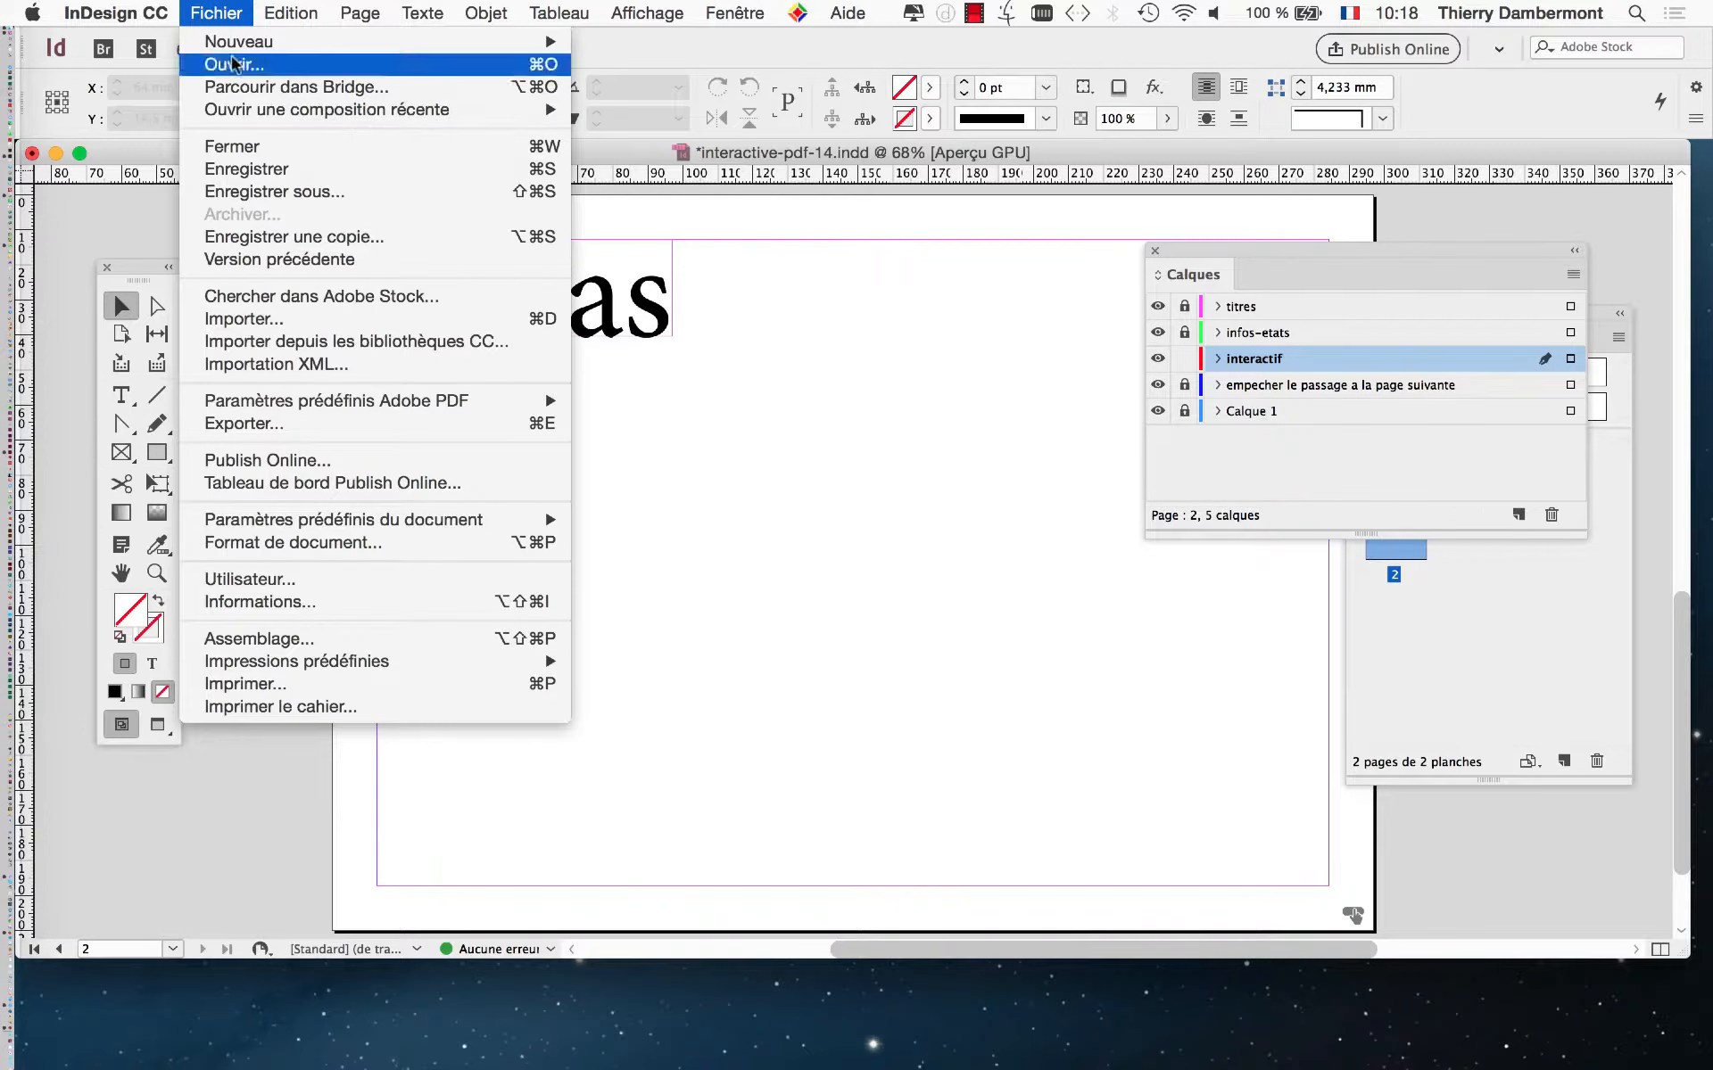
{"action": "left_click", "coordinate": [286, 318]}
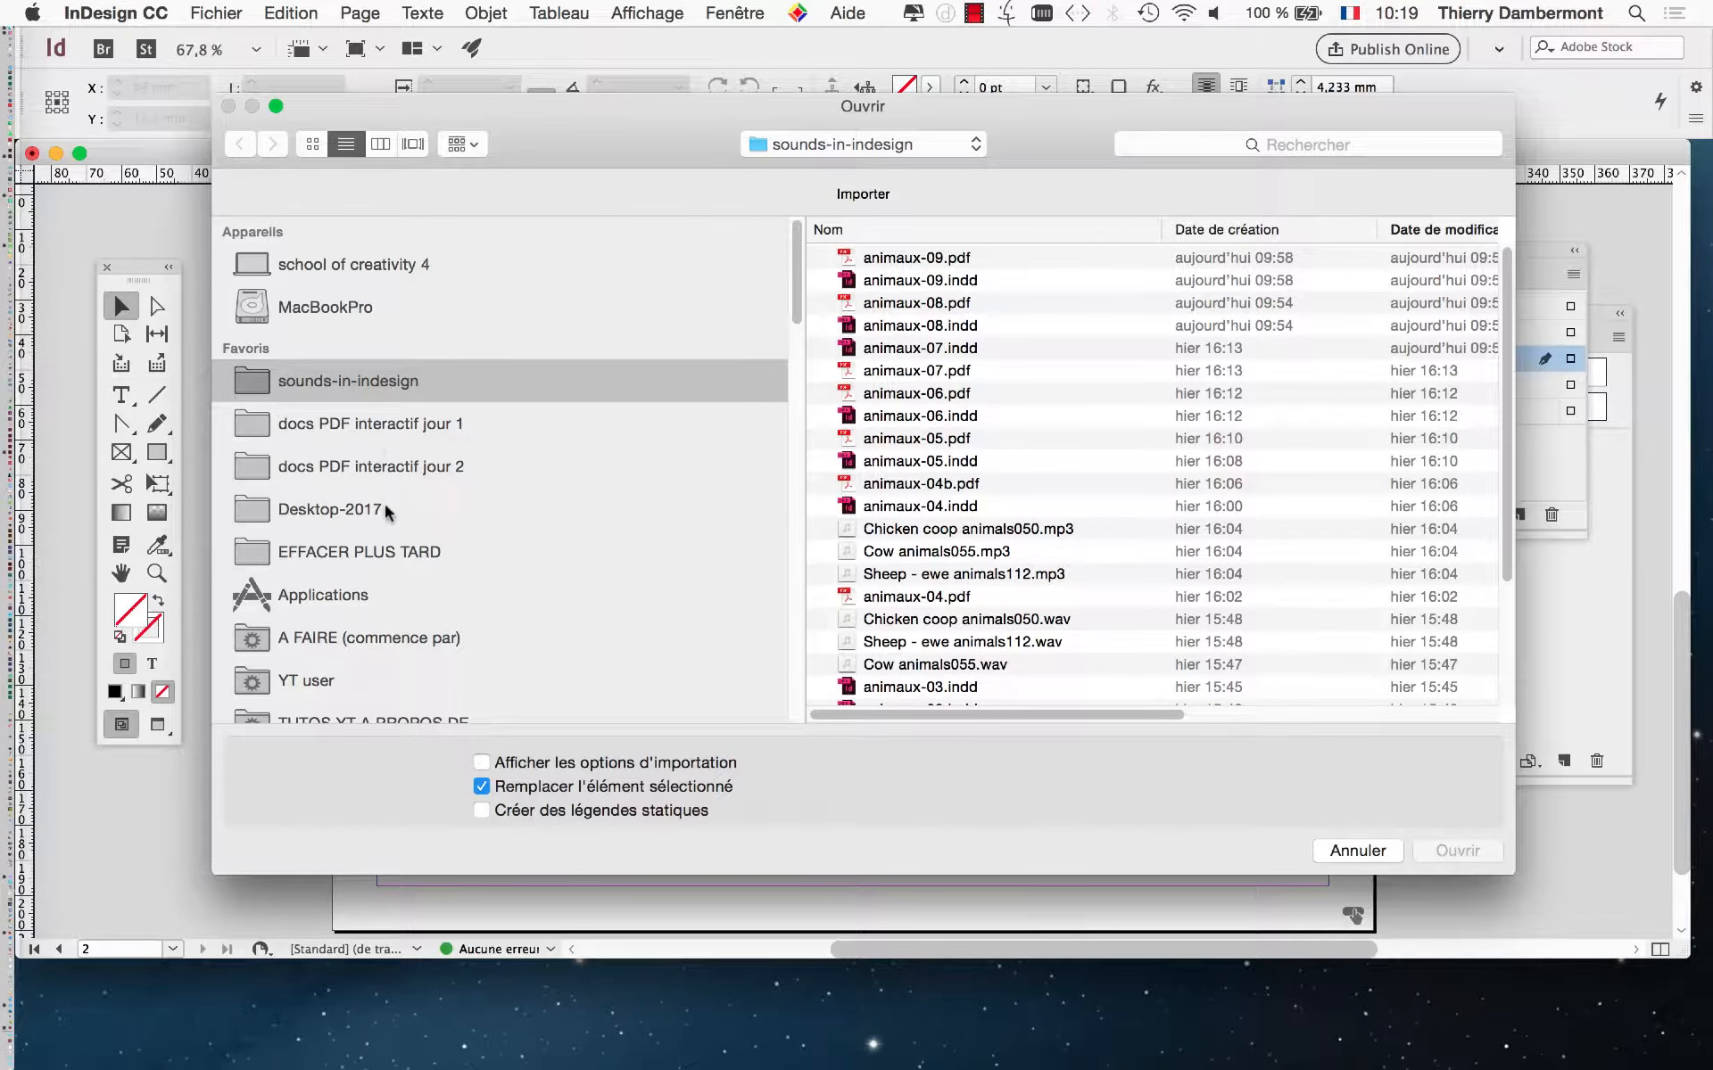
{"action": "left_click", "coordinate": [389, 471]}
{"action": "left_click", "coordinate": [933, 261]}
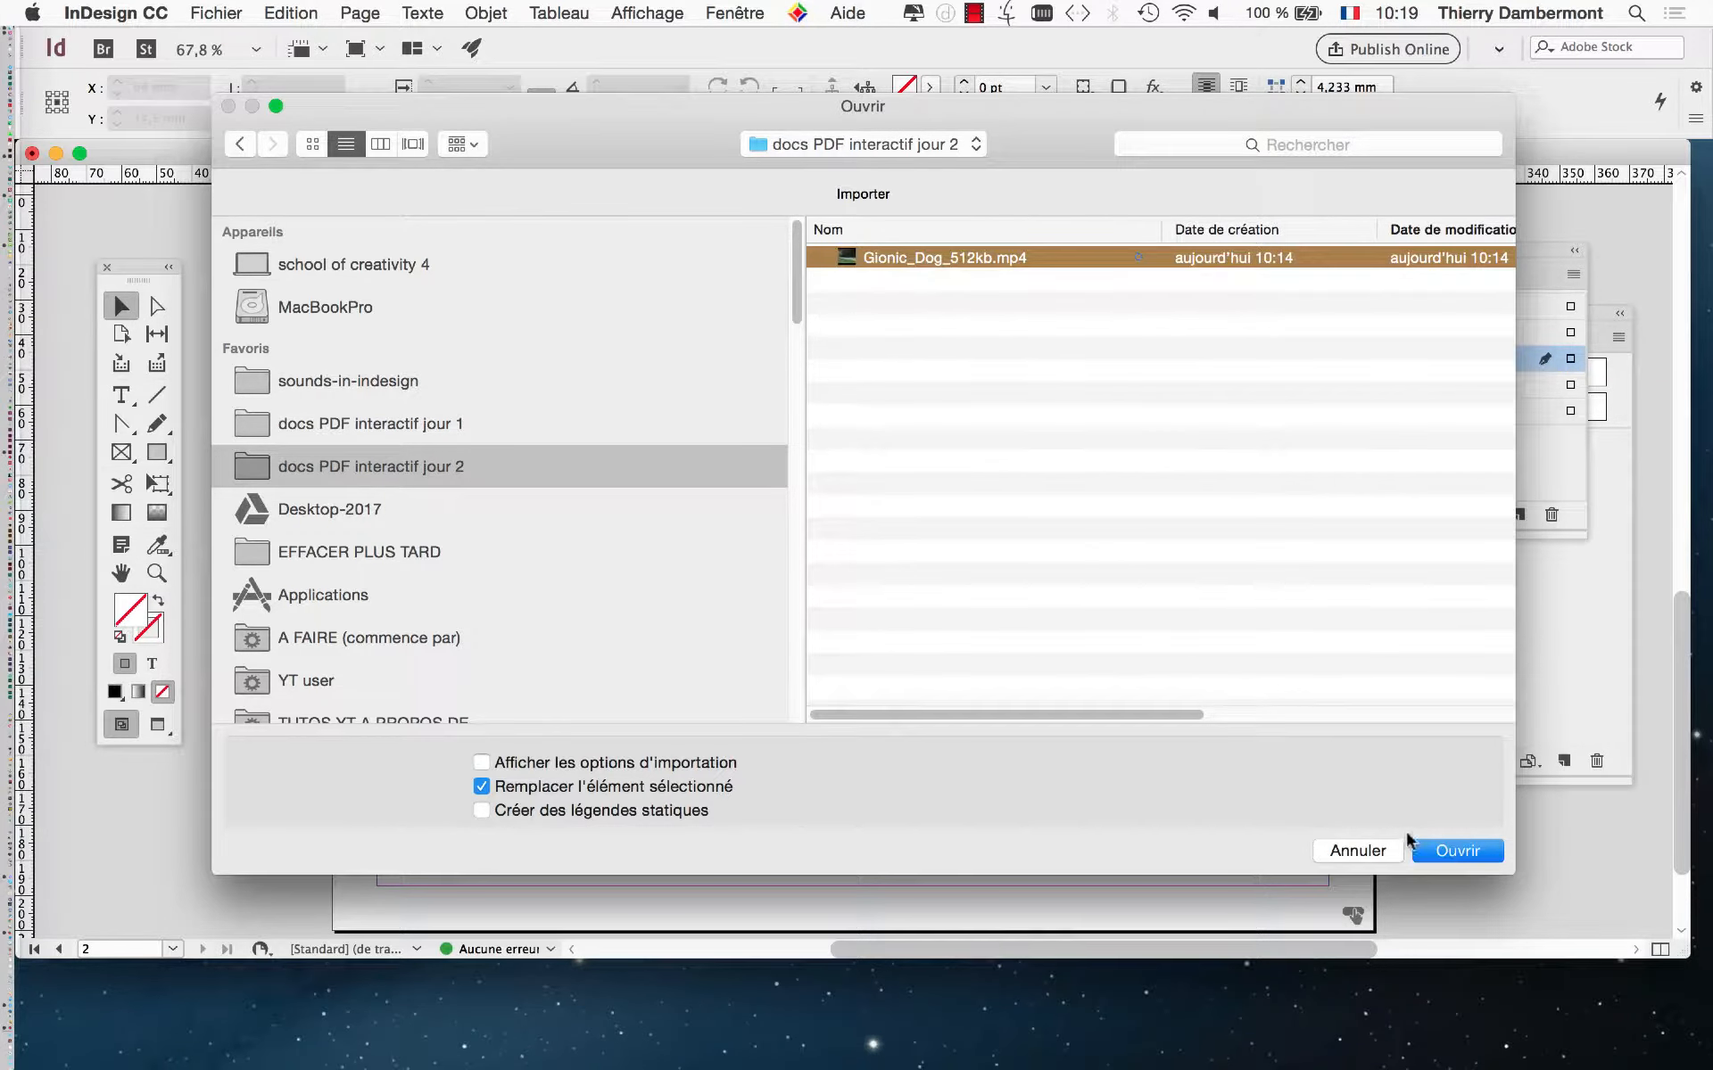
{"action": "left_click", "coordinate": [1441, 849]}
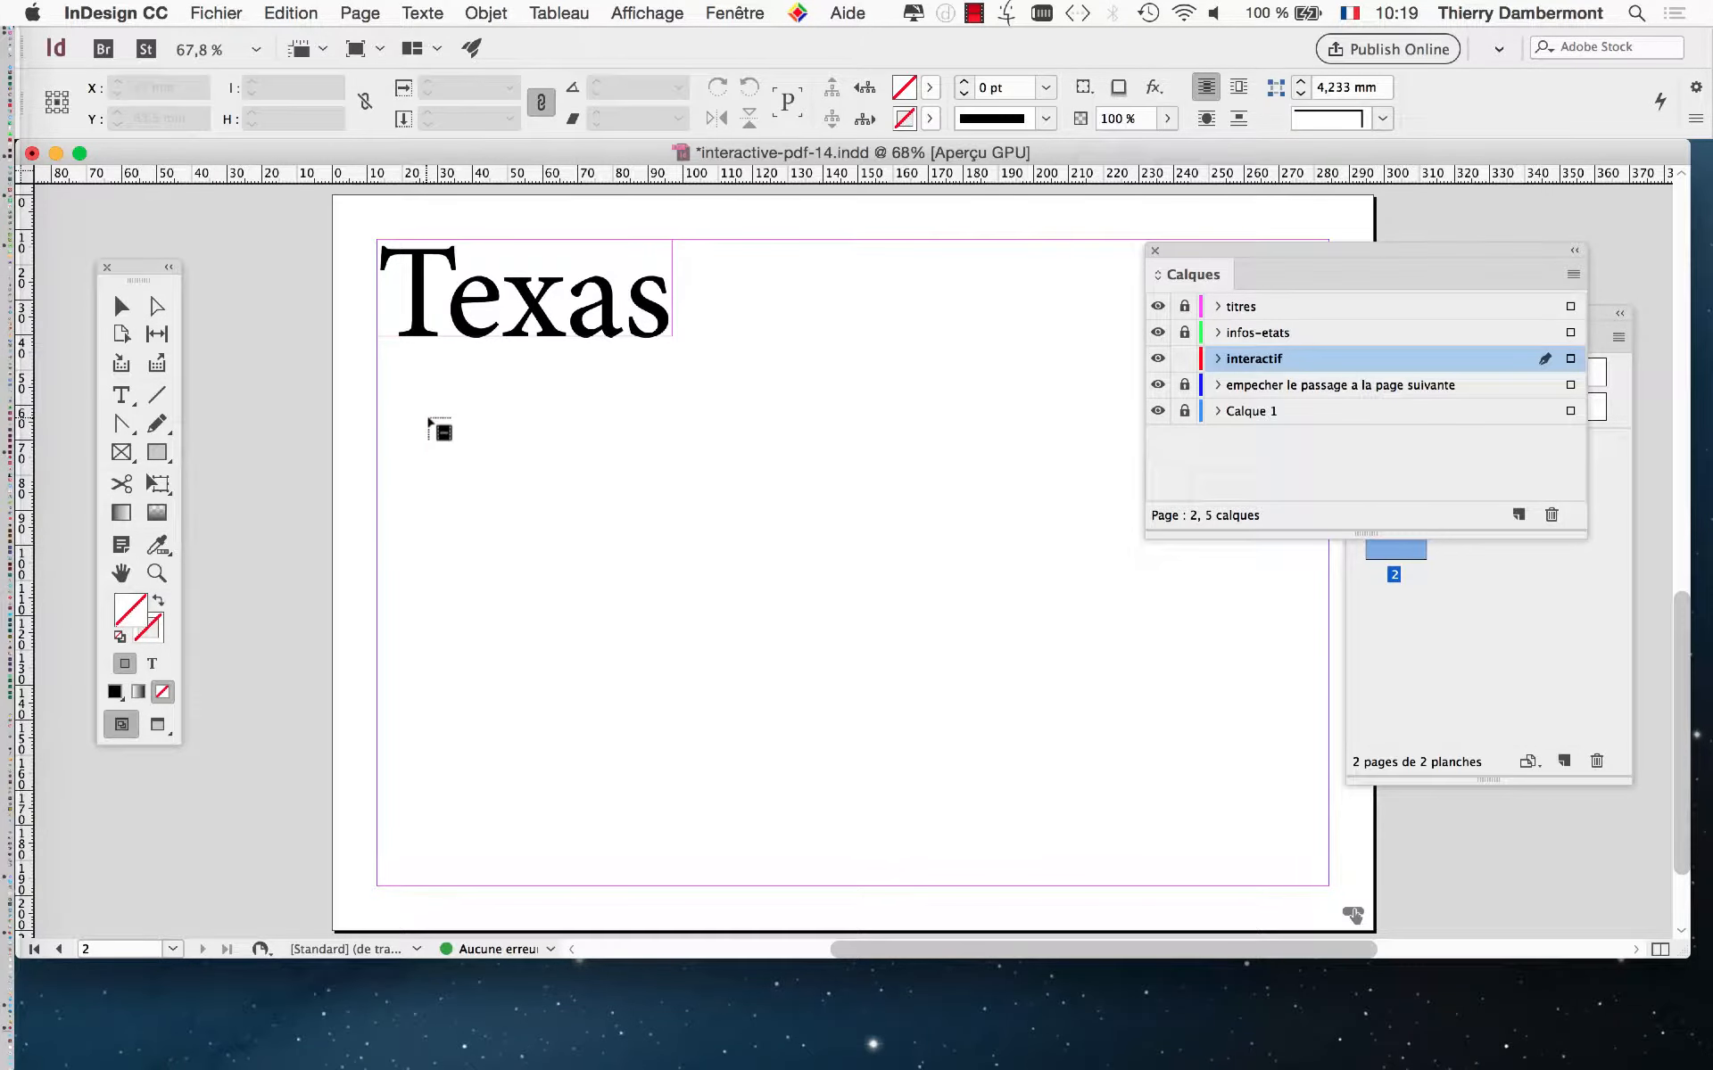
Step: Try placing the video at its native size and in a drawn frame of about 63.5 × 43 mm, undoing both placements
{"action": "left_click", "coordinate": [428, 418]}
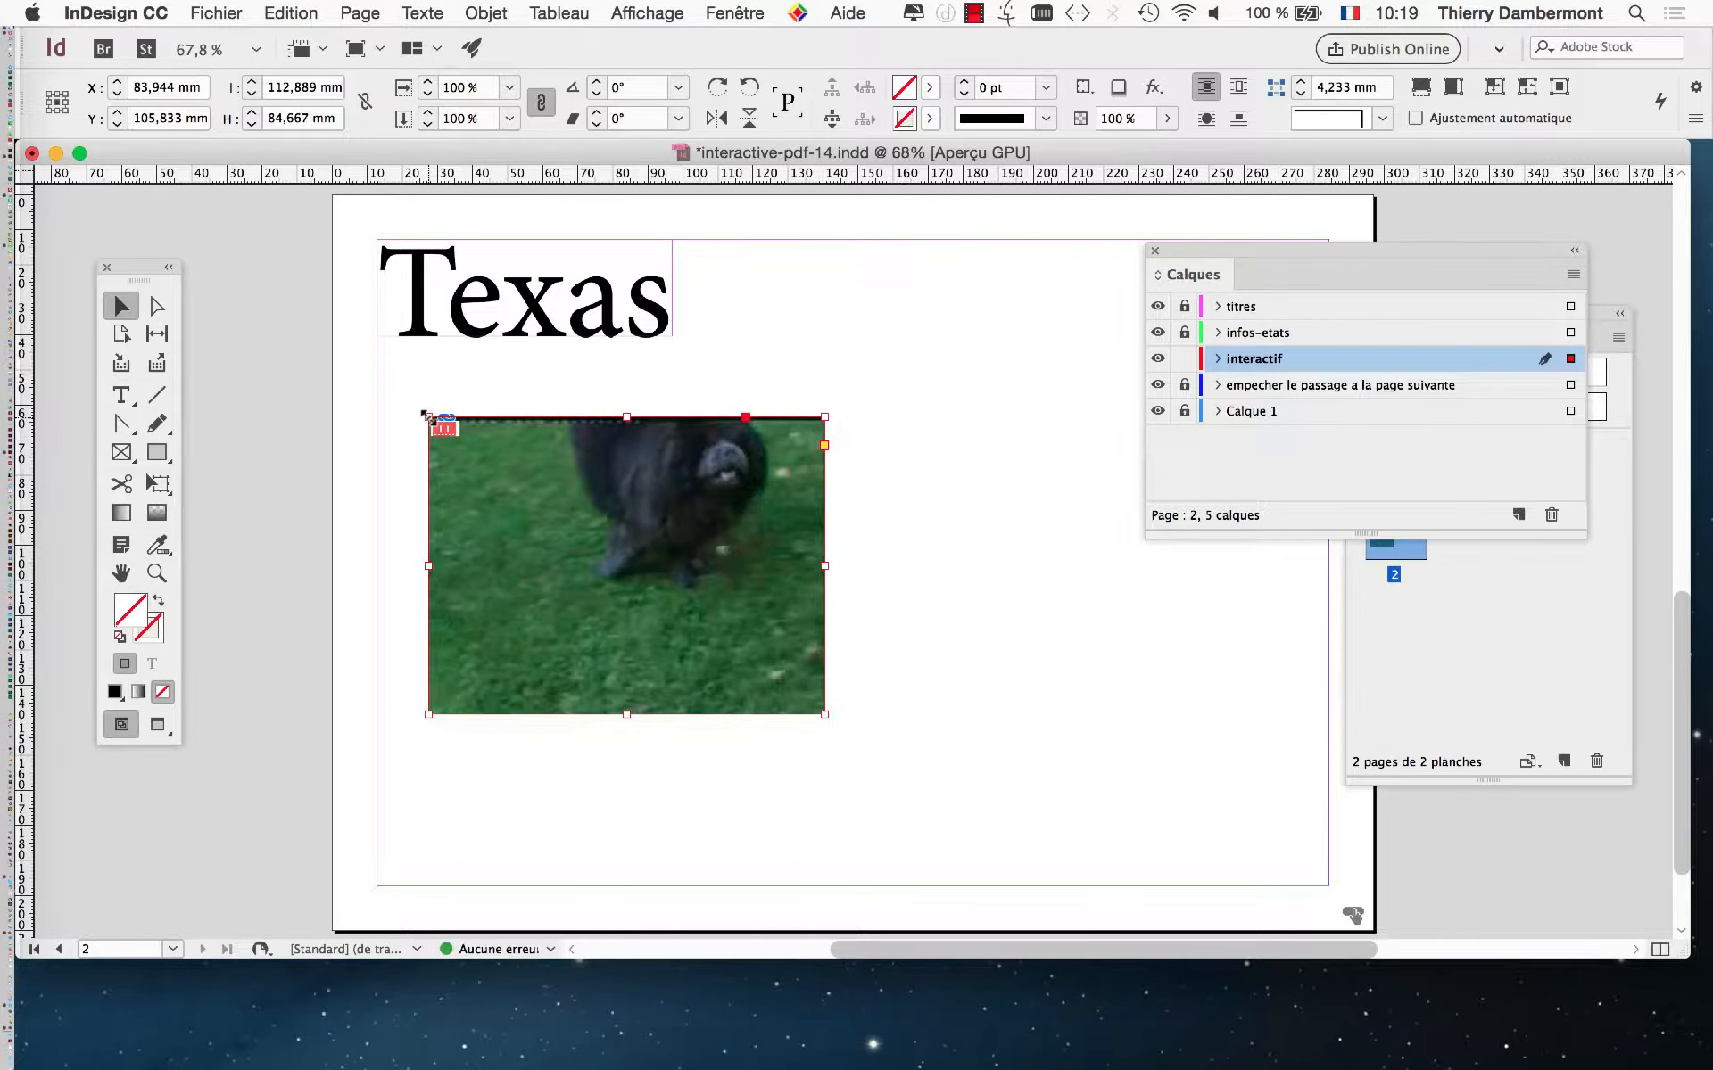
{"action": "key", "text": "super+z"}
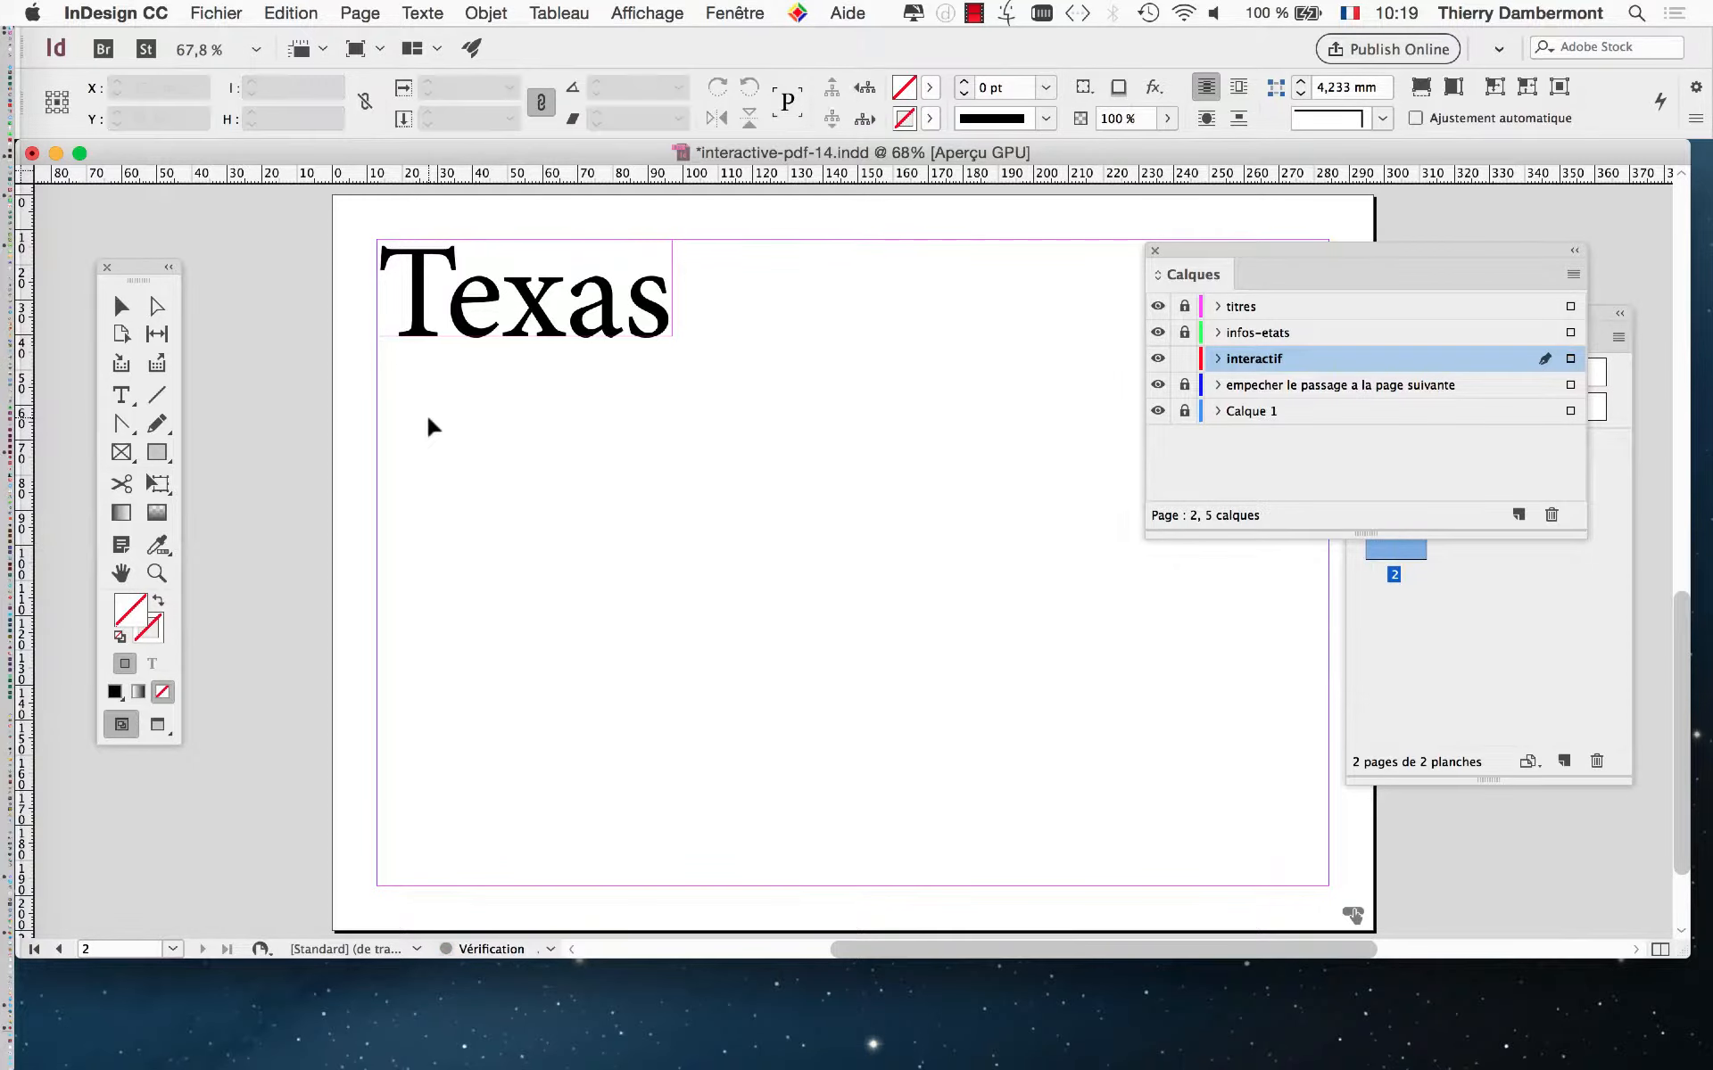
{"action": "left_click_drag", "start_coordinate": [417, 413], "coordinate": [640, 562]}
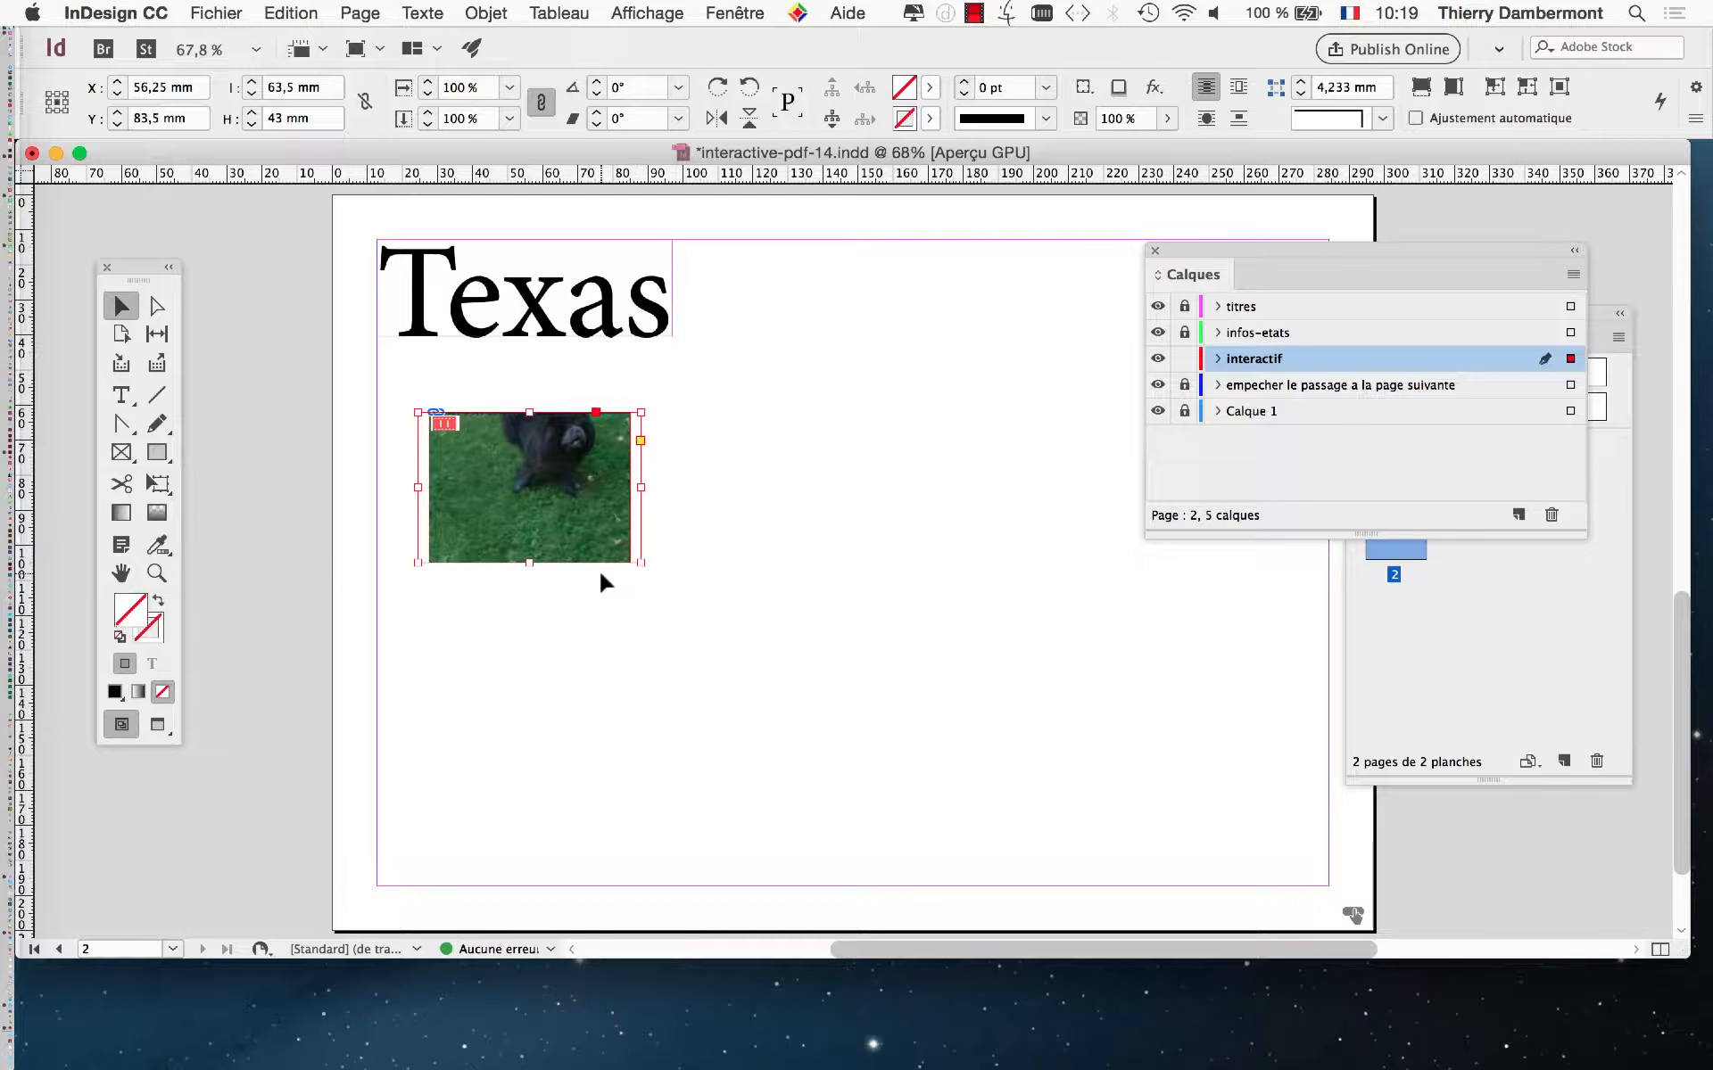
{"action": "key", "text": "super+z"}
Step: Place the video at its native size below the Texas title and bring the Tools panel beside it
{"action": "left_click", "coordinate": [513, 440]}
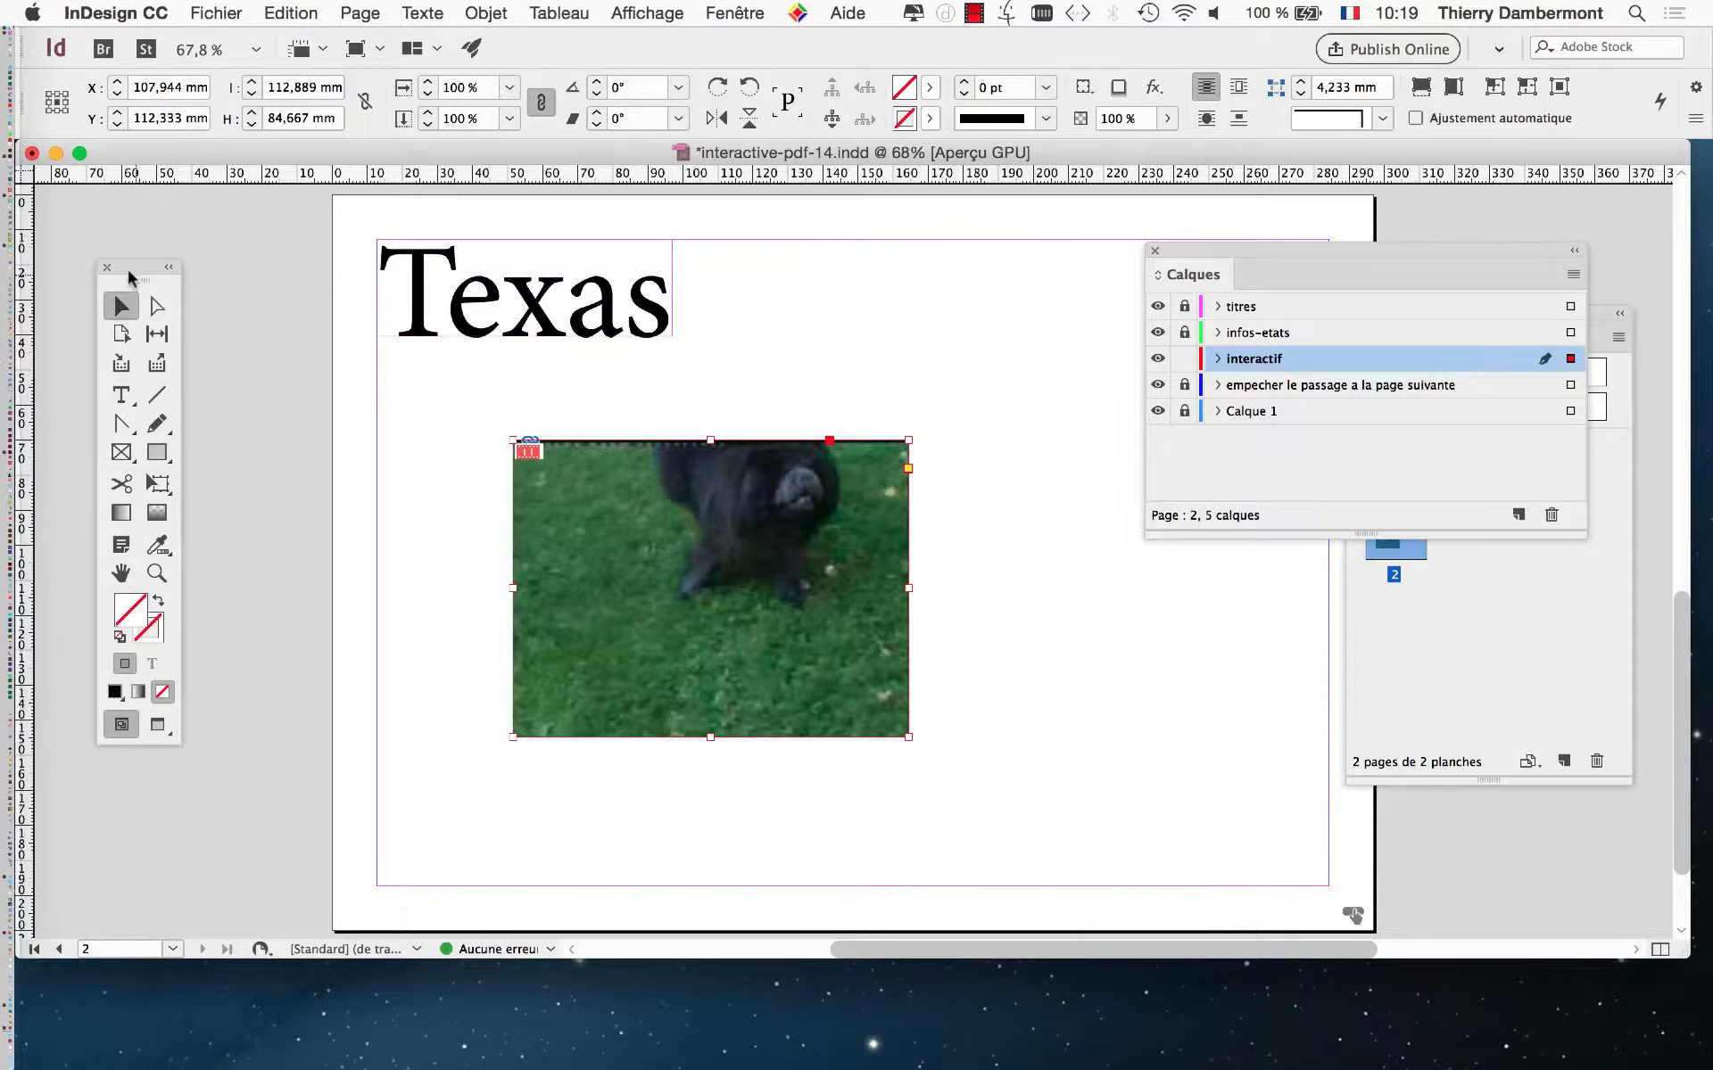
{"action": "left_click_drag", "start_coordinate": [129, 272], "coordinate": [397, 415]}
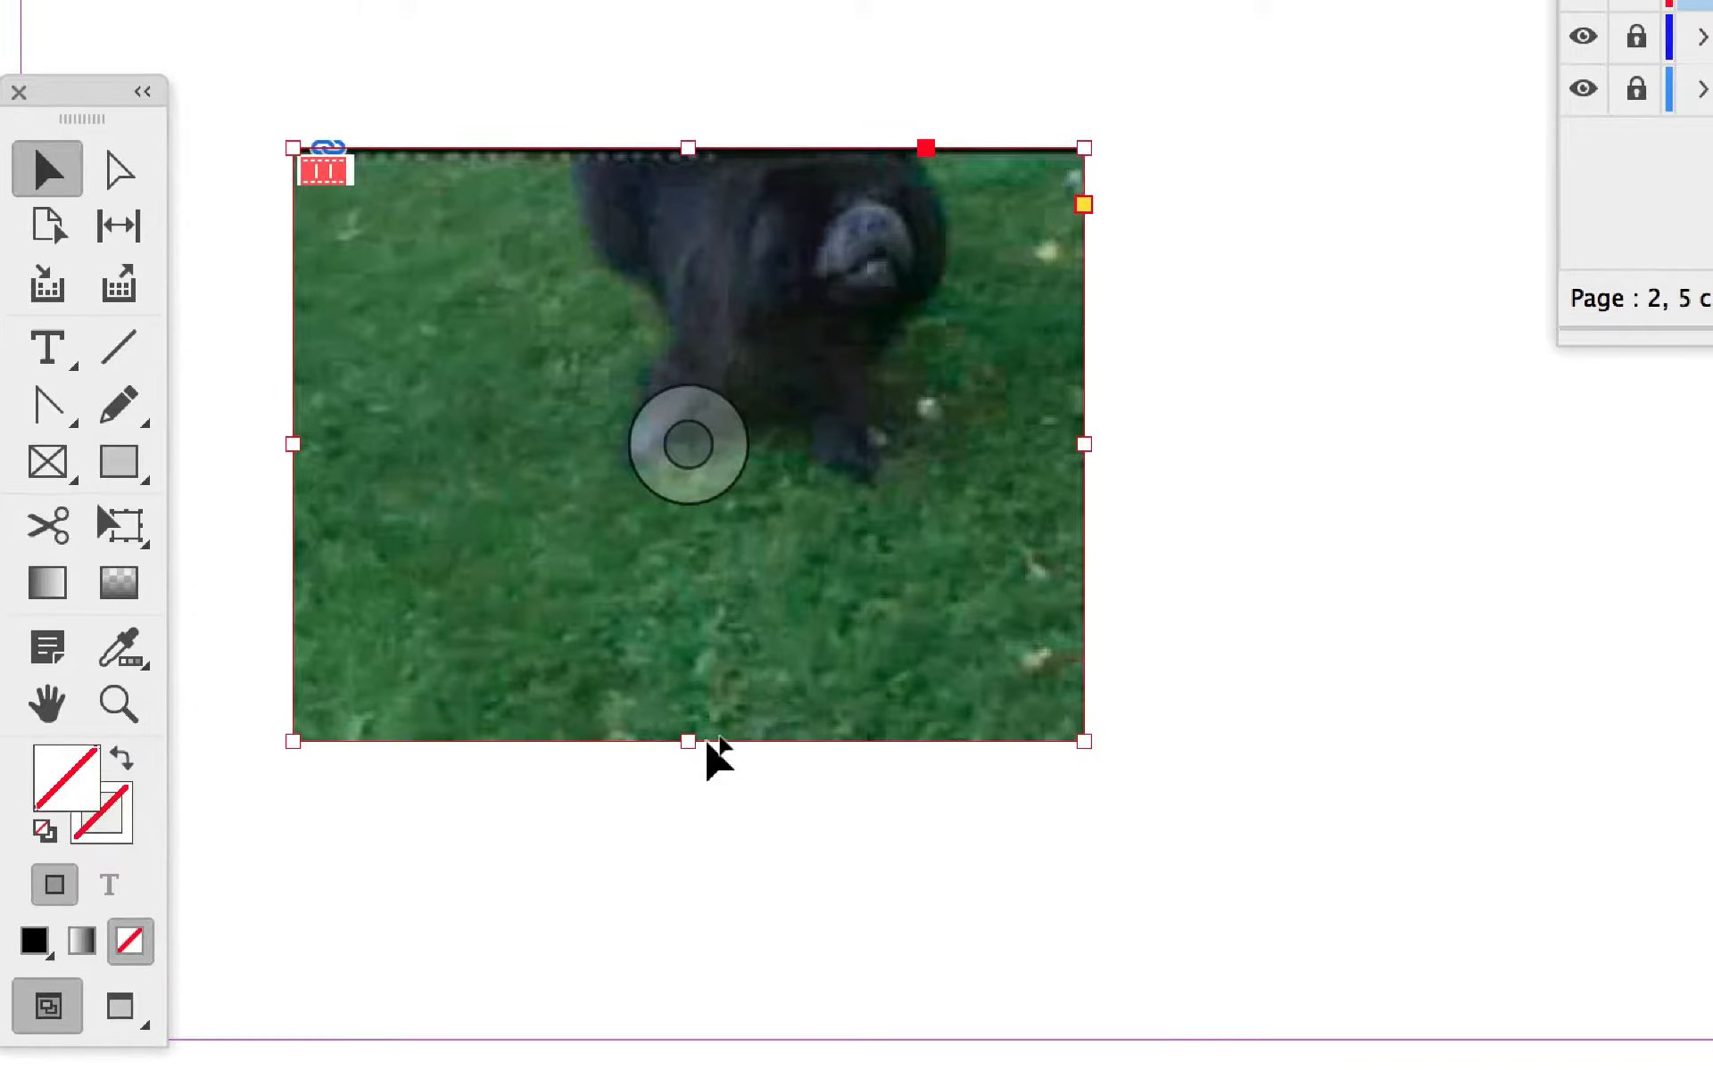
Step: Try cropping the video frame from its bottom edge, undo the crop, and deselect the video
{"action": "left_click_drag", "start_coordinate": [740, 718], "coordinate": [744, 529]}
{"action": "left_click_drag", "start_coordinate": [702, 676], "coordinate": [702, 676]}
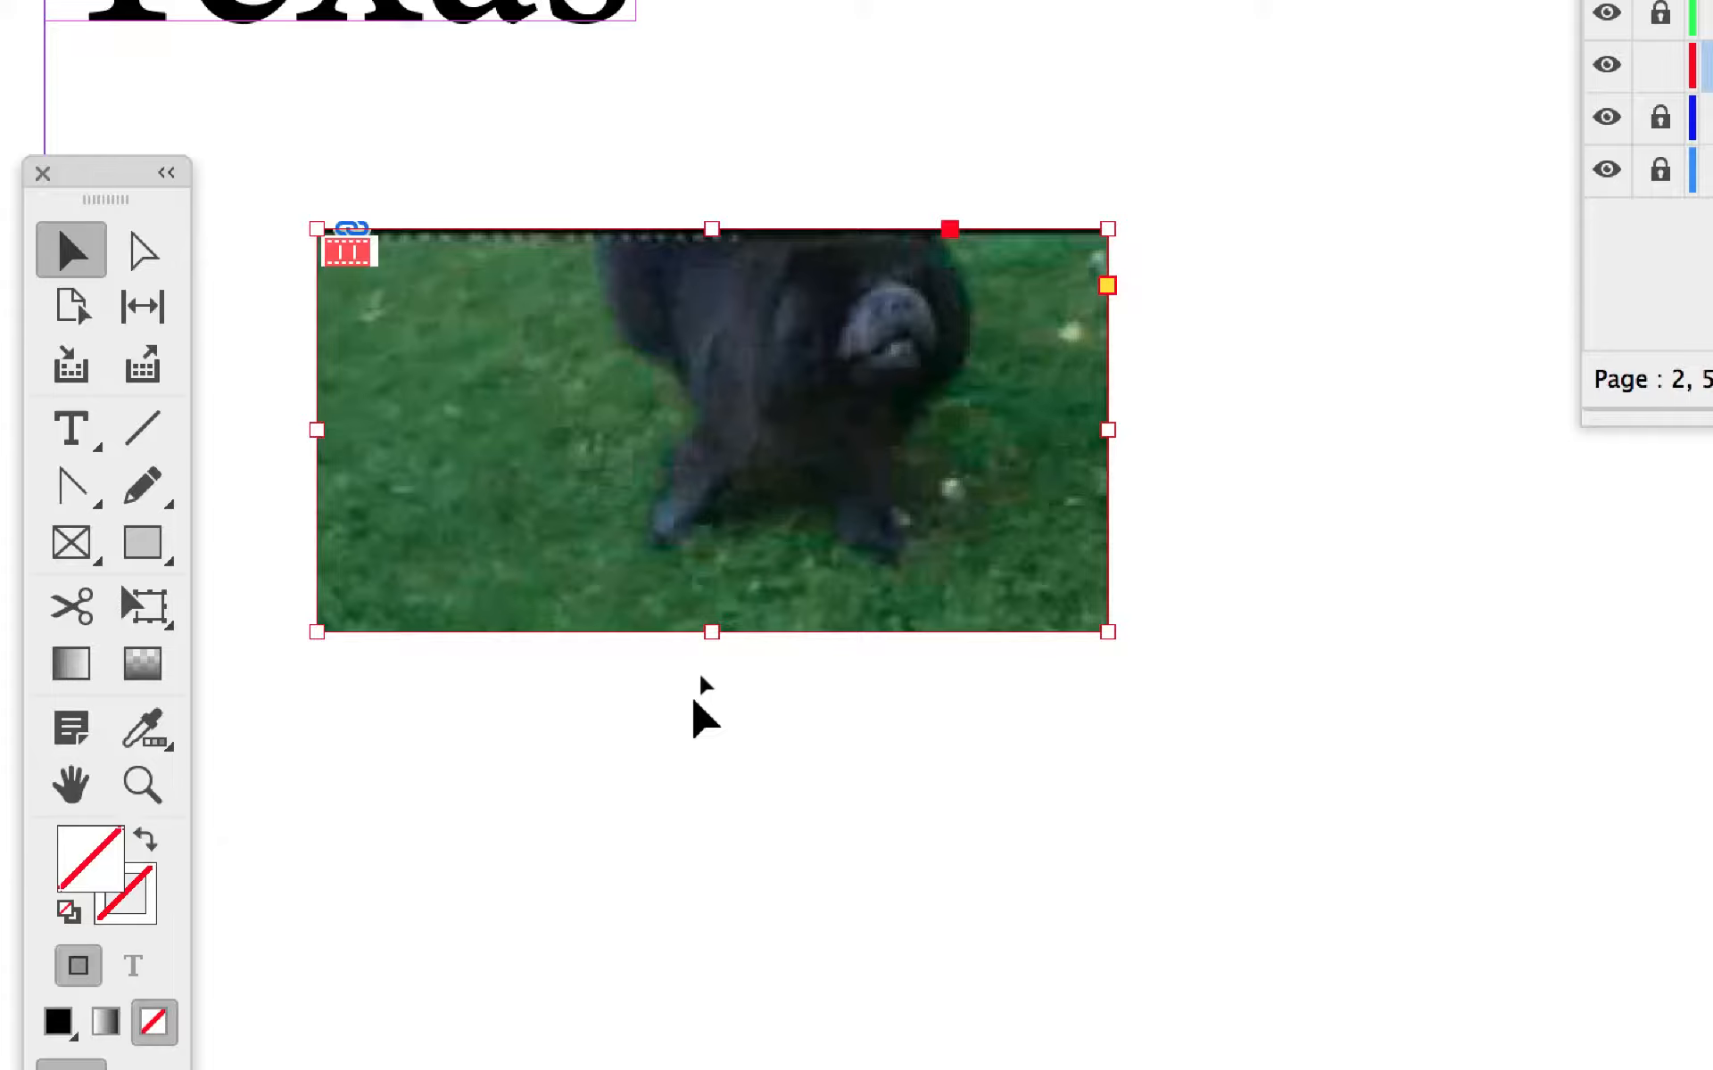
{"action": "key", "text": "super+z"}
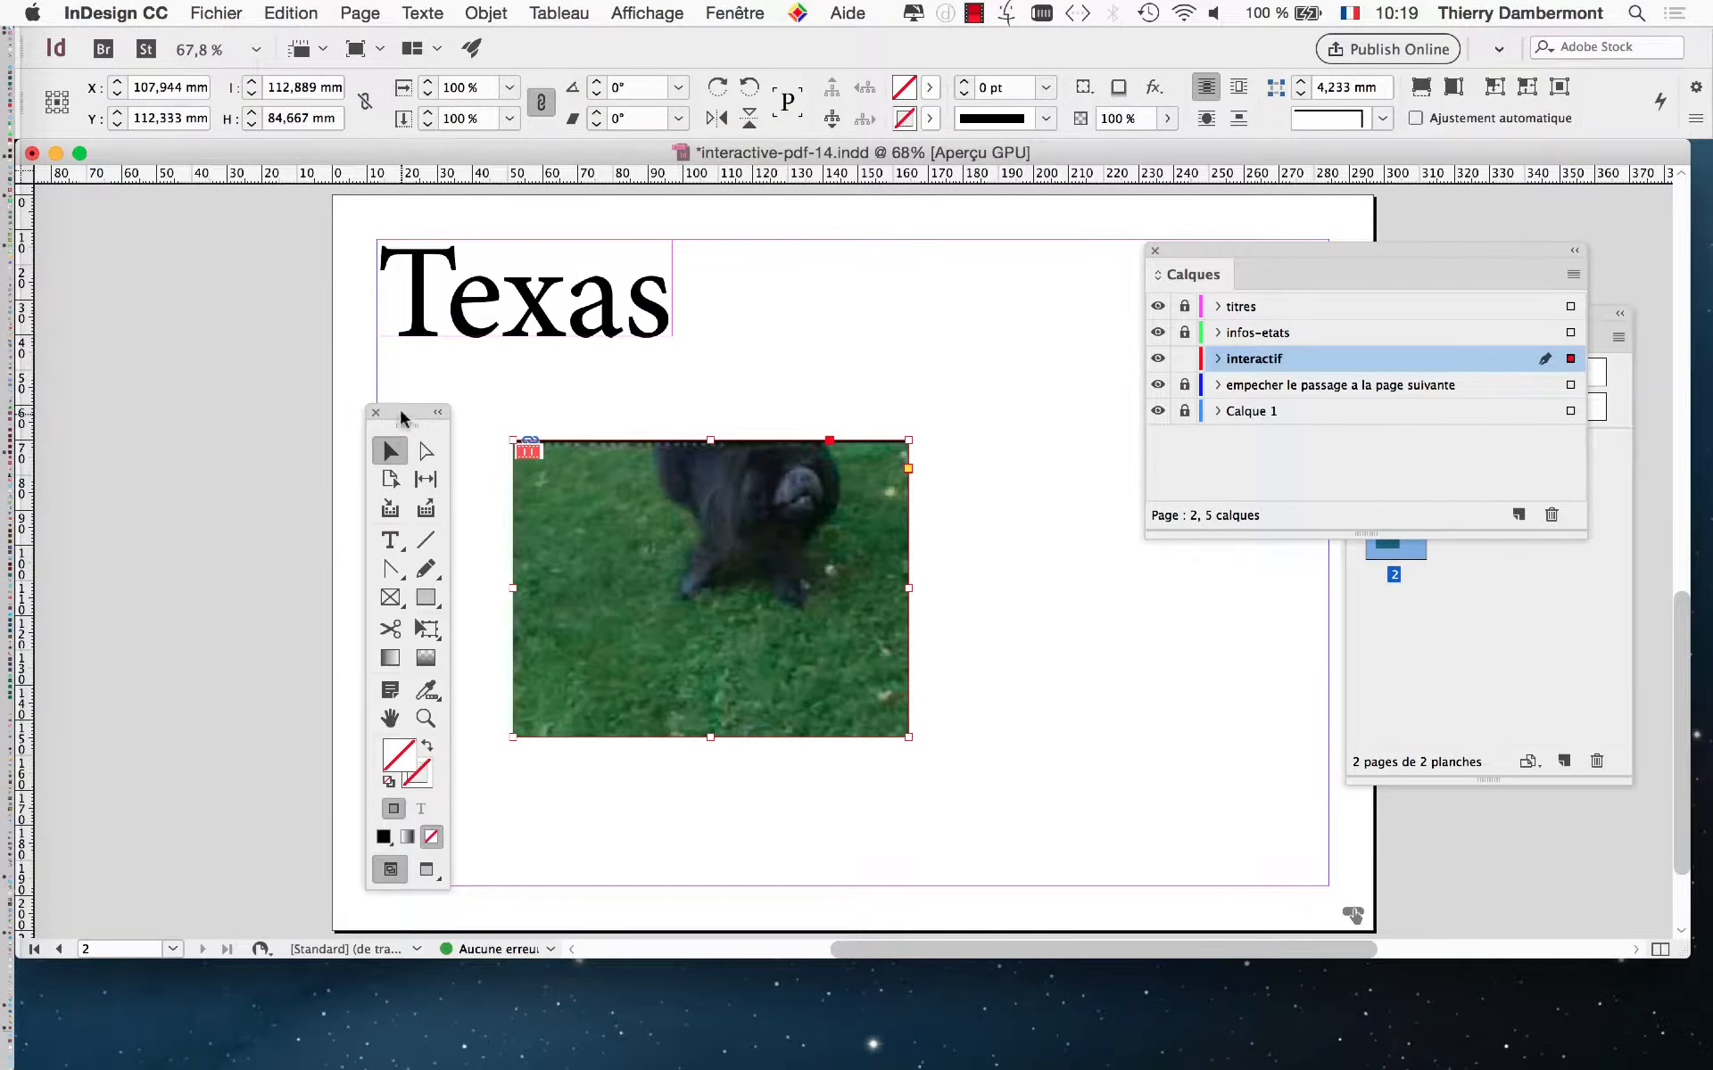
{"action": "left_click_drag", "start_coordinate": [402, 417], "coordinate": [331, 416]}
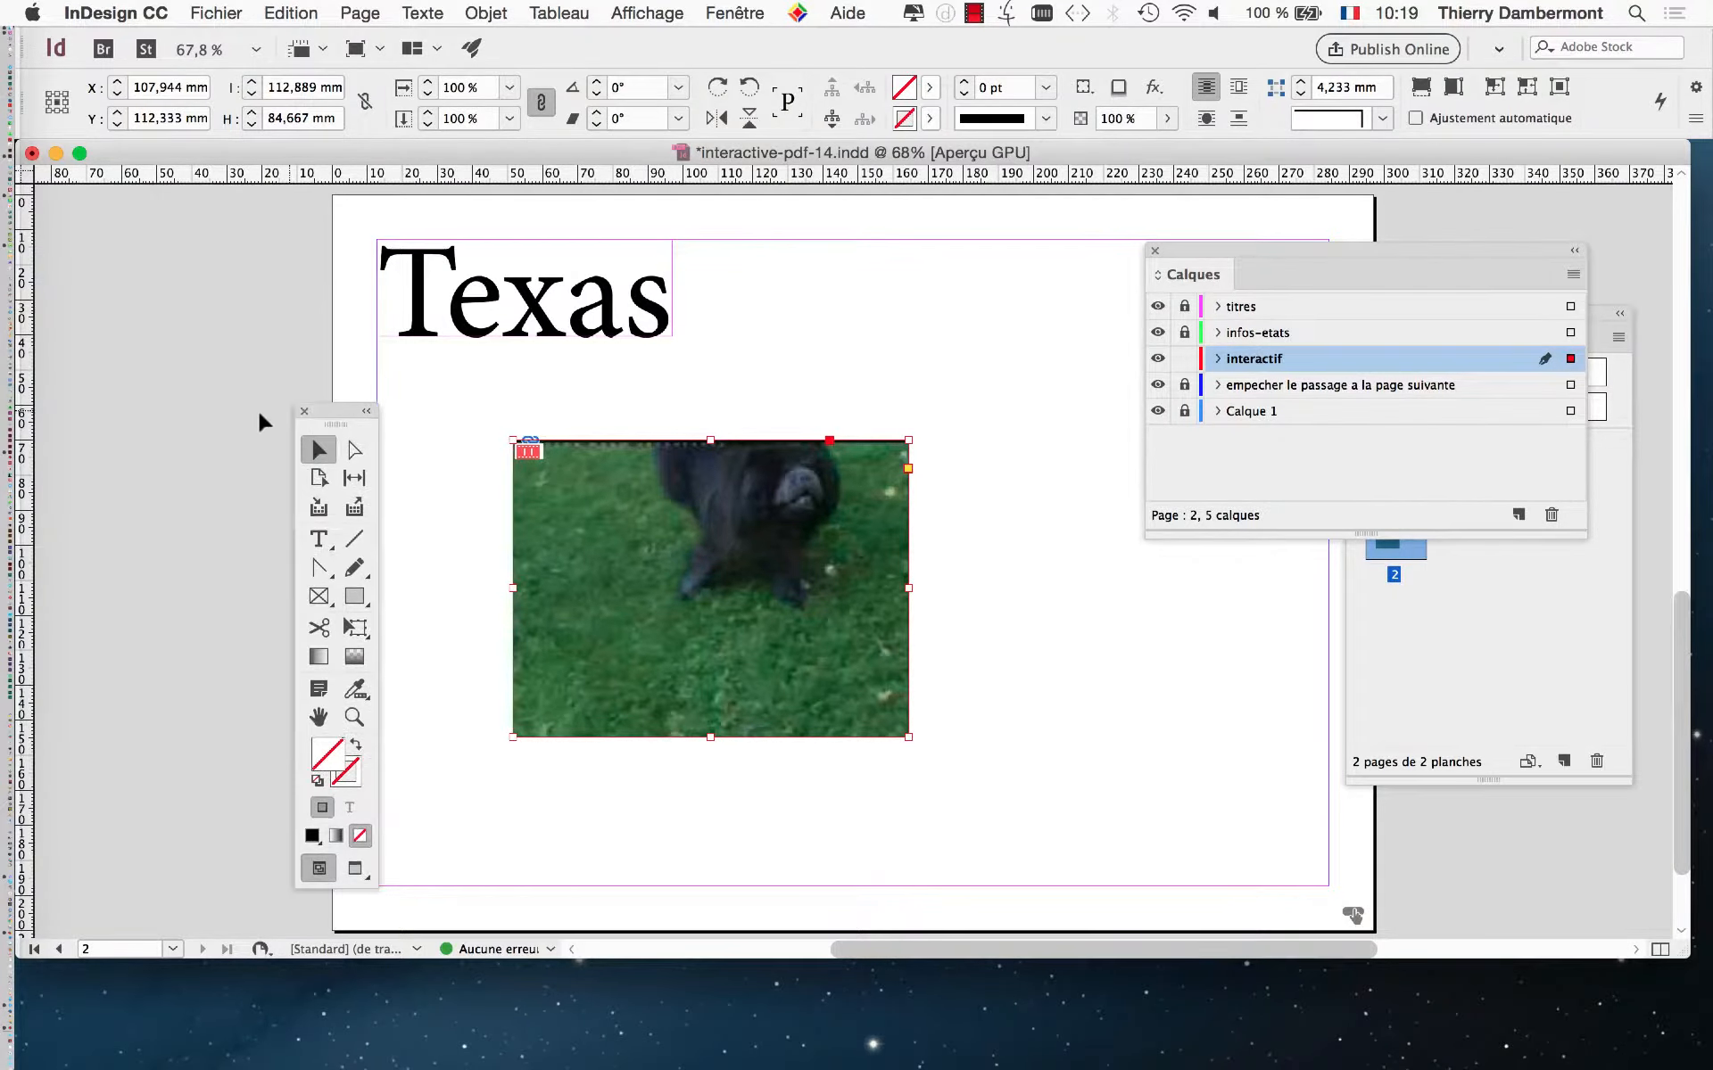
{"action": "left_click", "coordinate": [257, 437]}
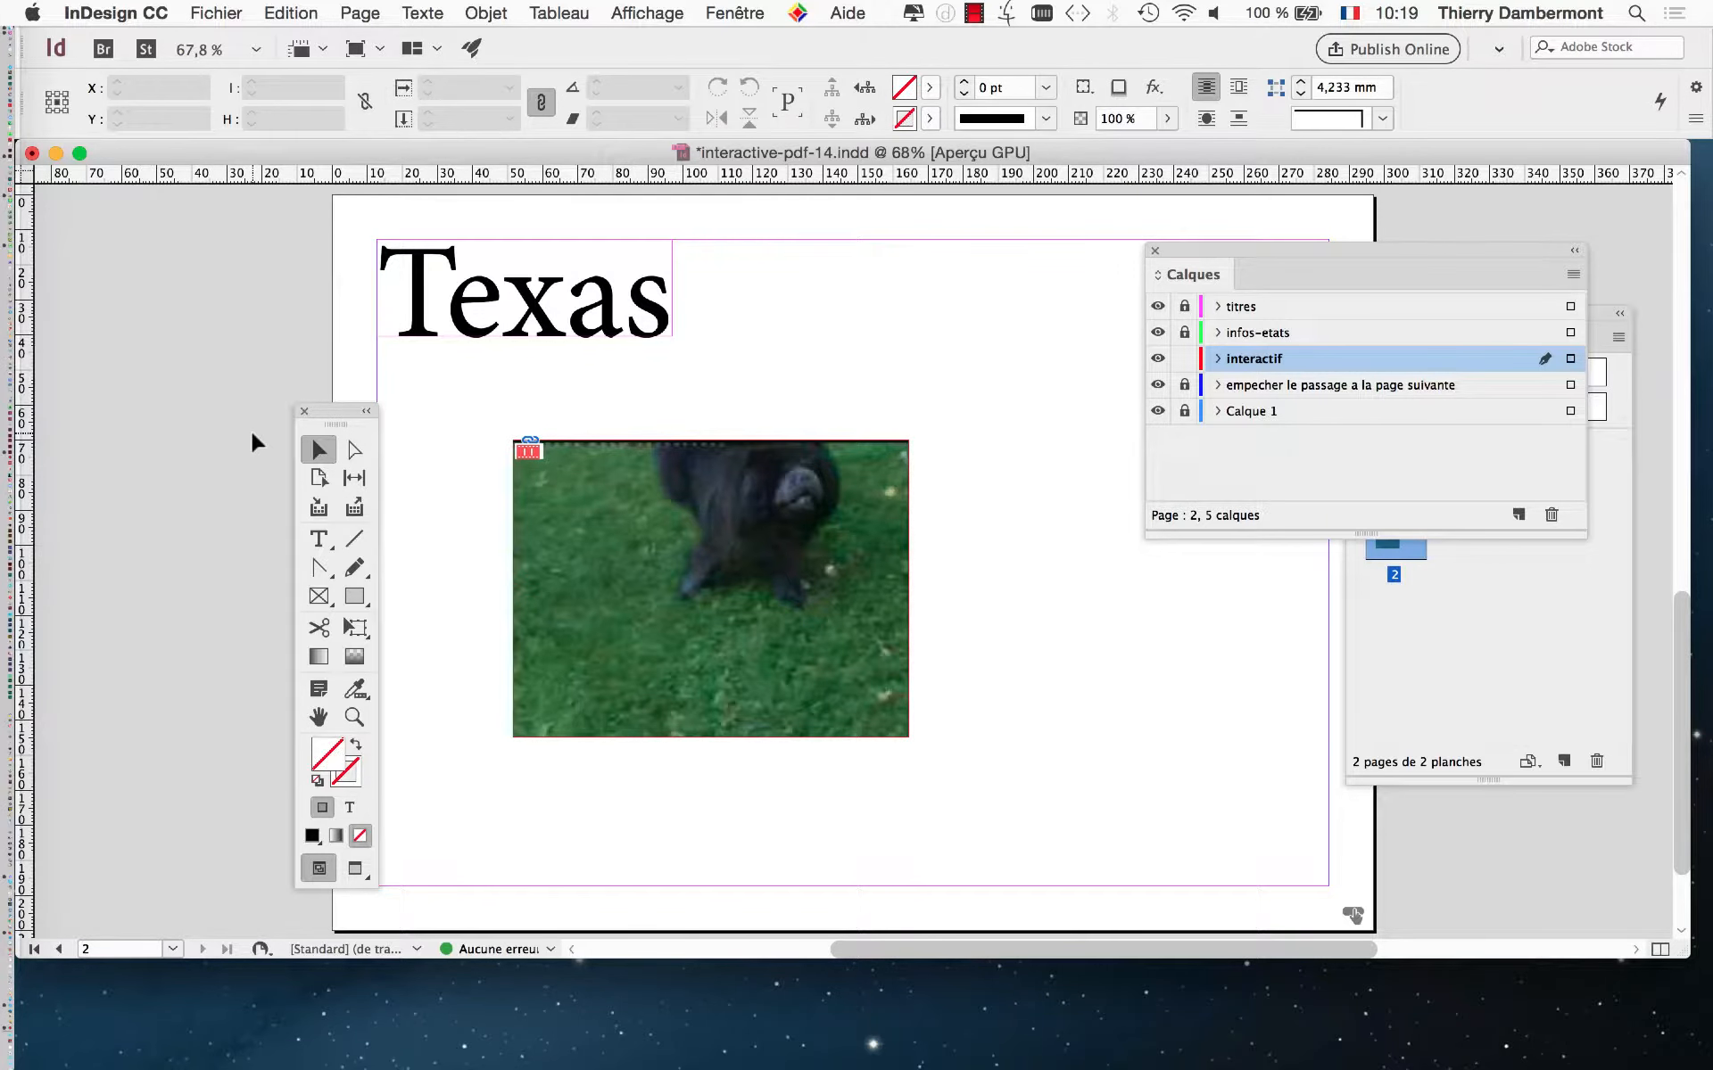
Step: Look up Adobe Media Encoder CC 2017 among the recently used applications
{"action": "left_click", "coordinate": [32, 11]}
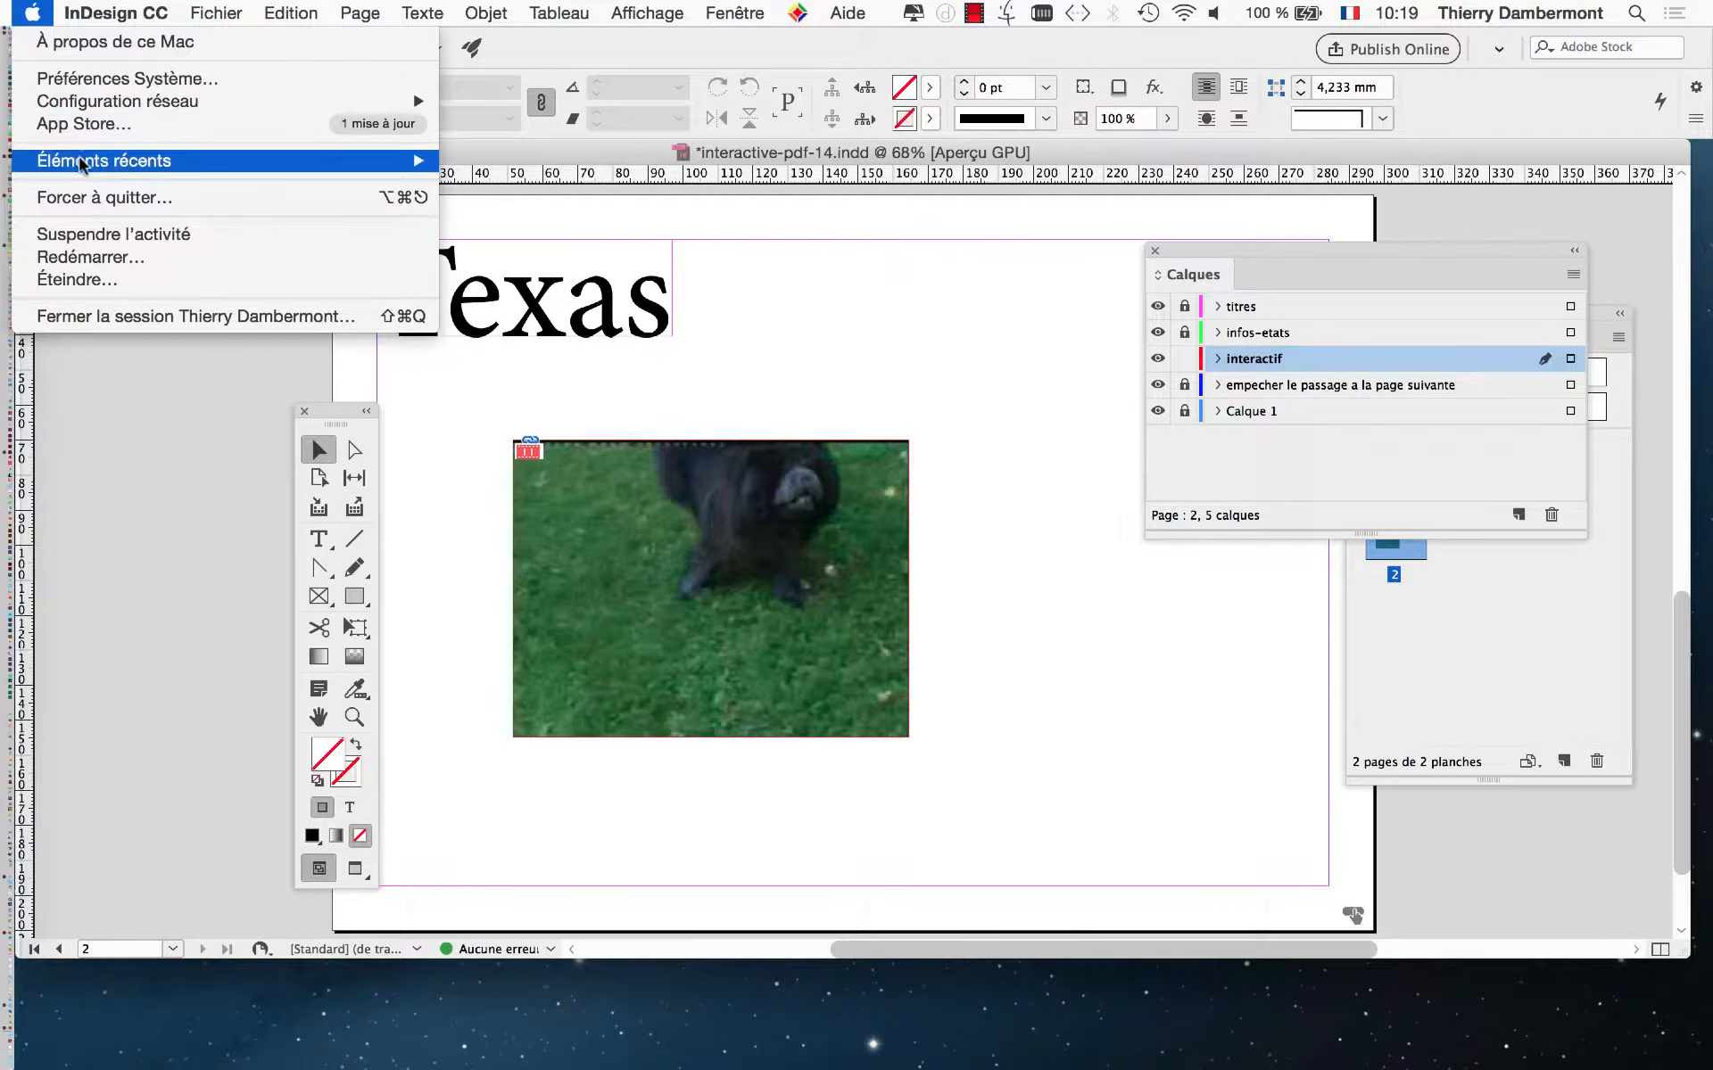
{"action": "mouse_move", "coordinate": [188, 164]}
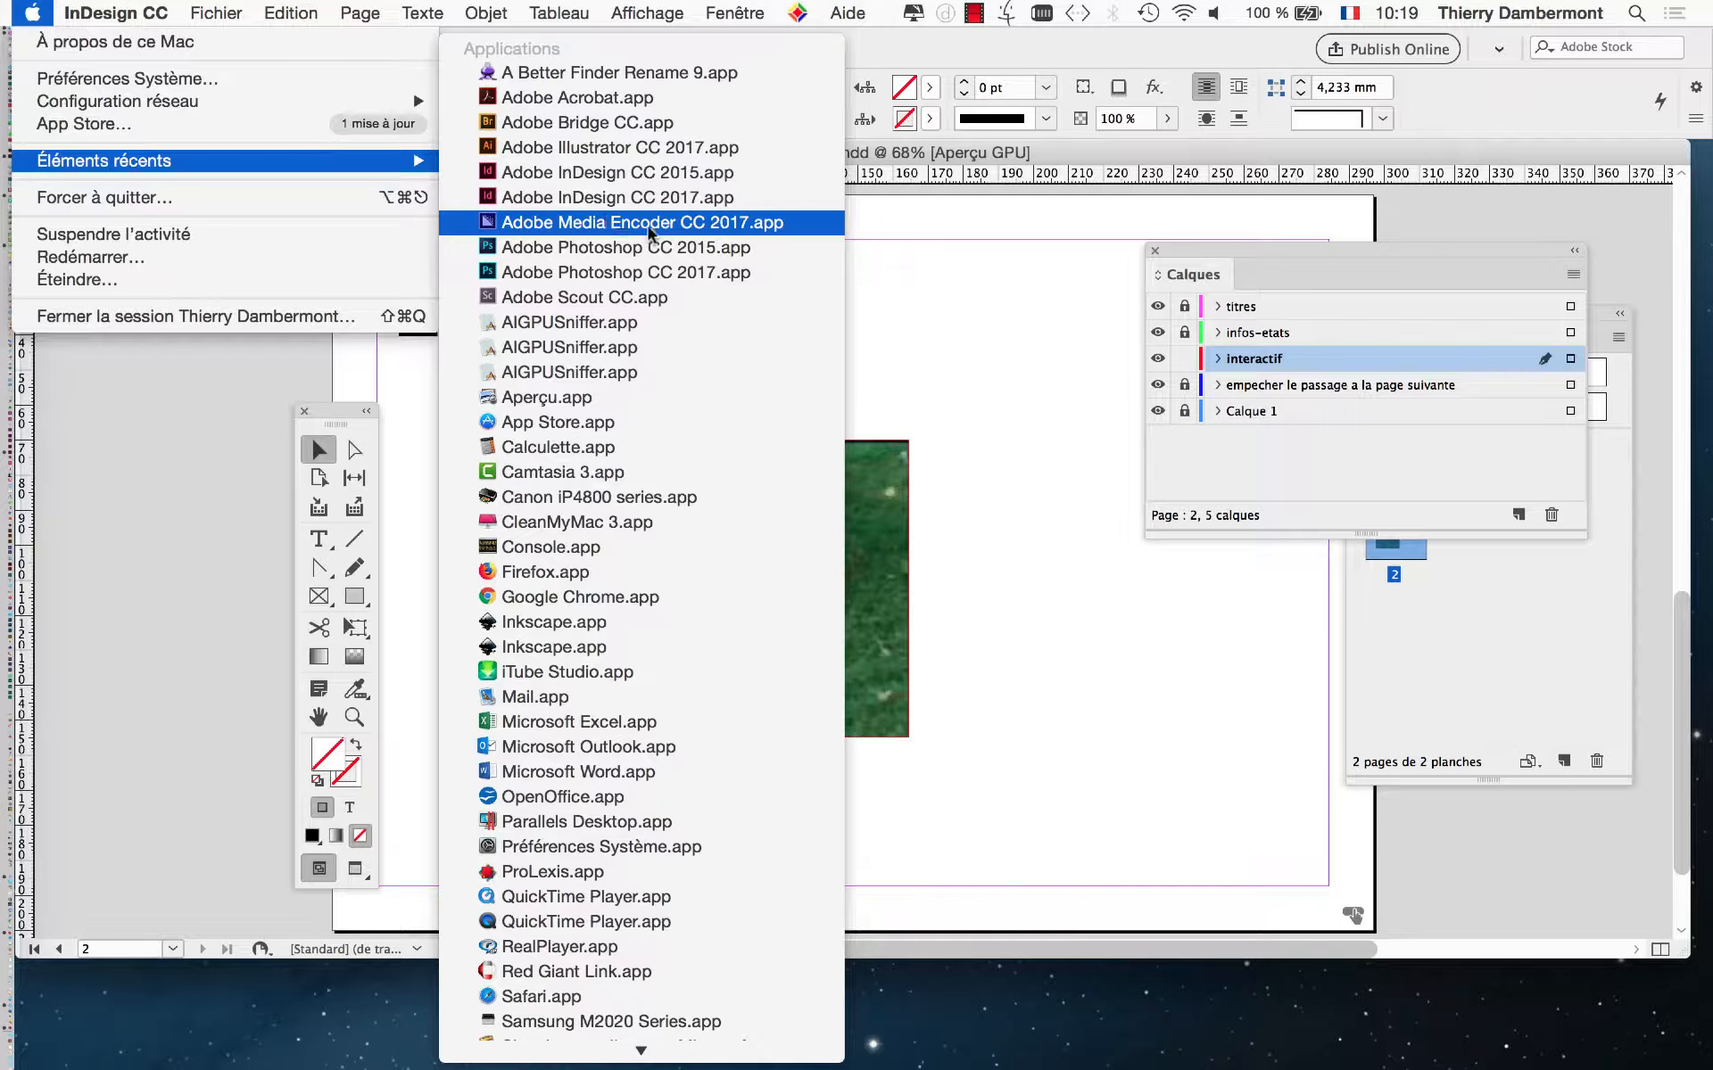
{"action": "key", "text": "super"}
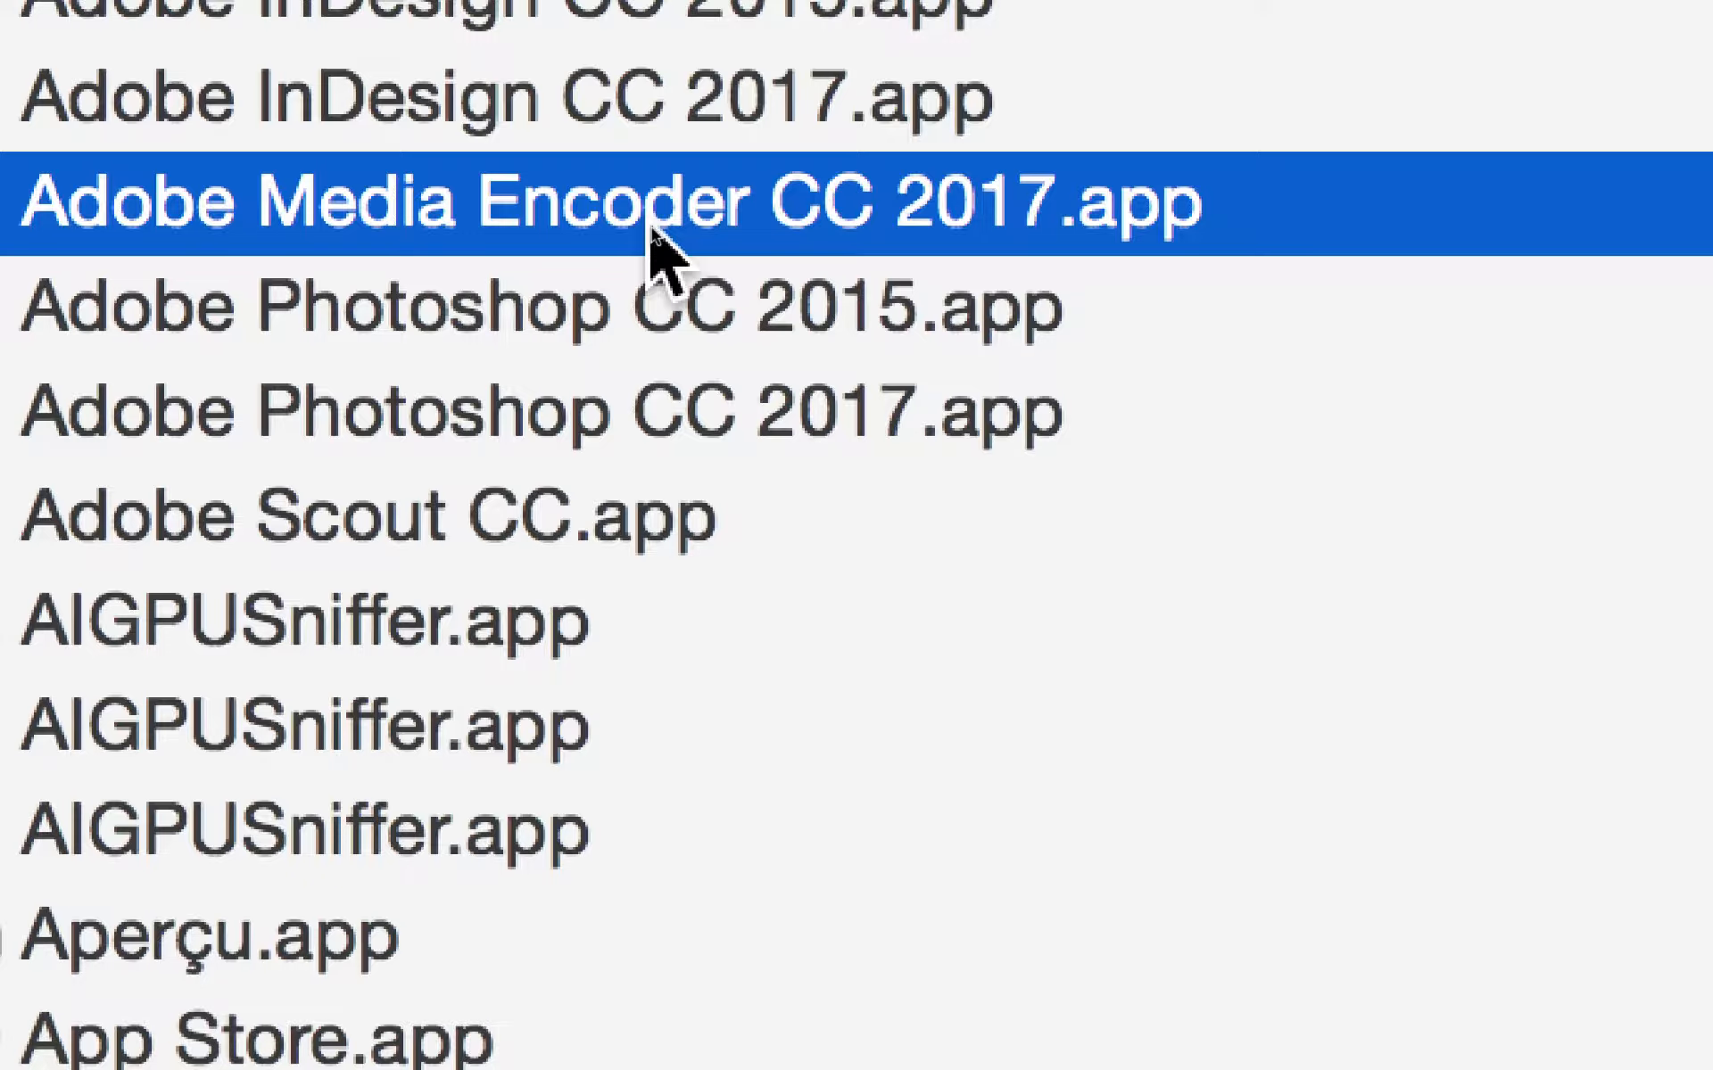
{"action": "left_click", "coordinate": [651, 227]}
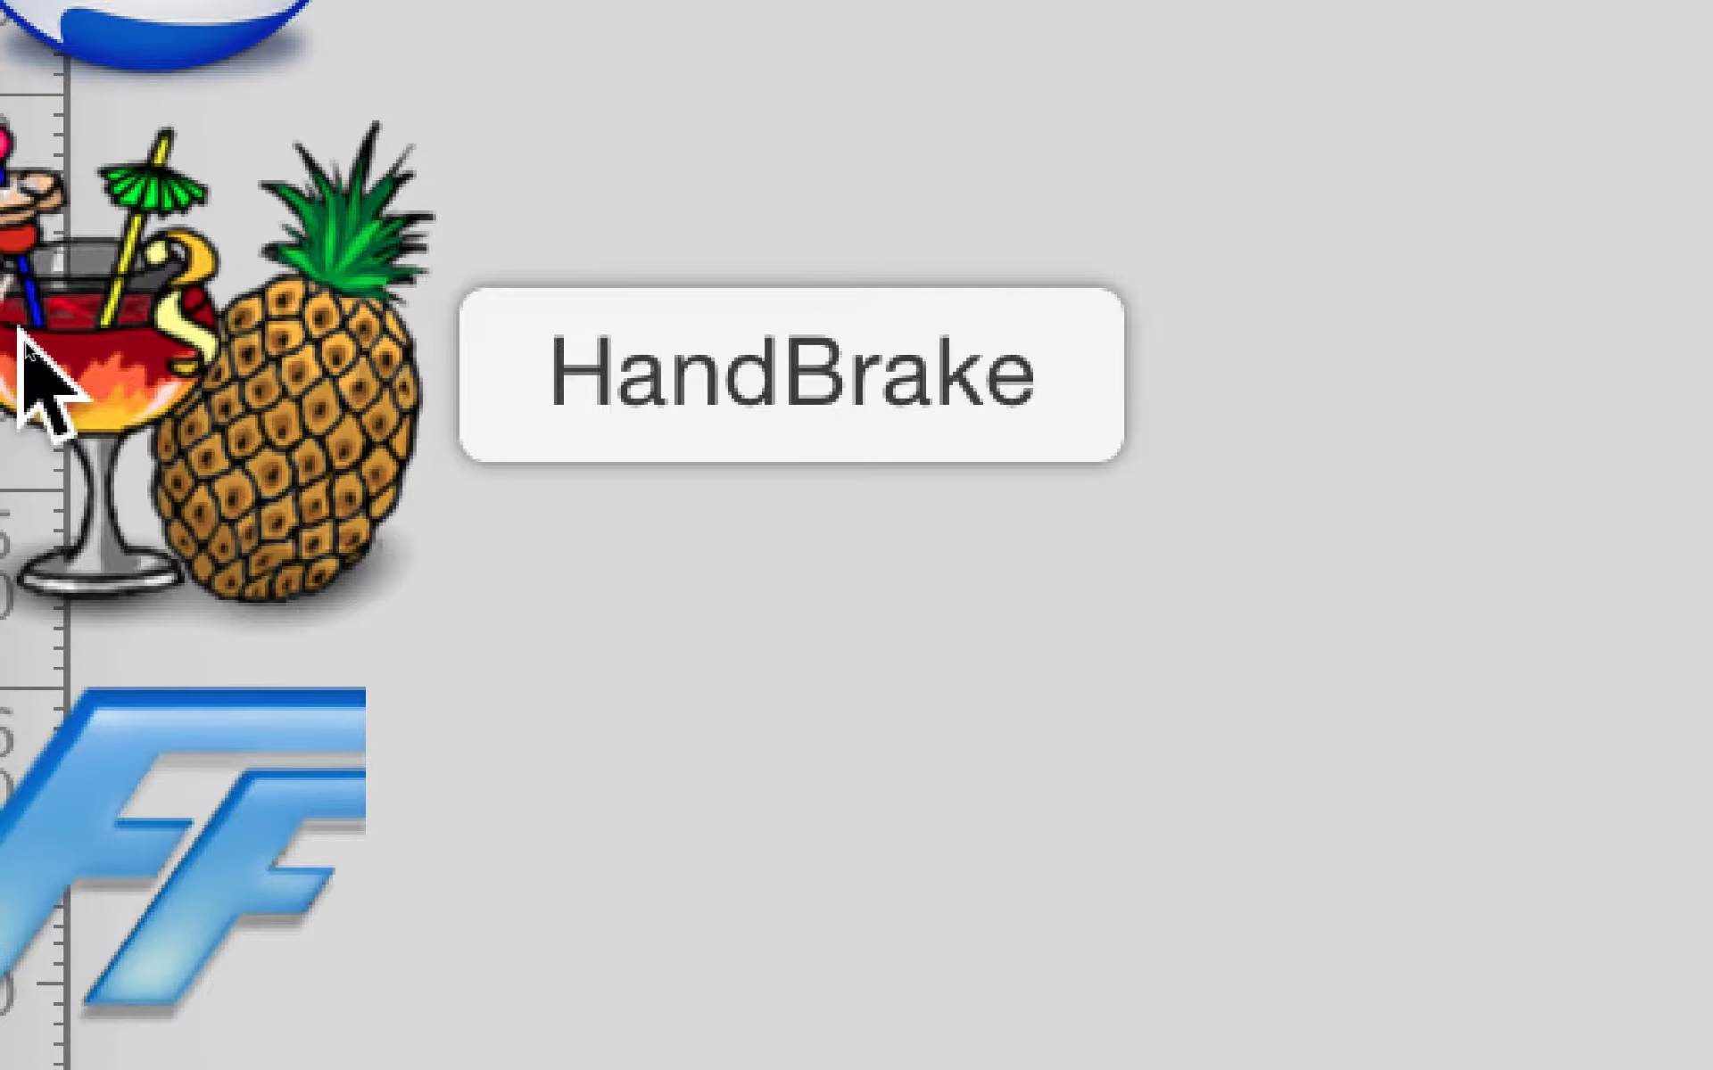
Step: Launch HandBrake and cancel its source file selection to show the main encoding window
{"action": "left_click", "coordinate": [23, 348]}
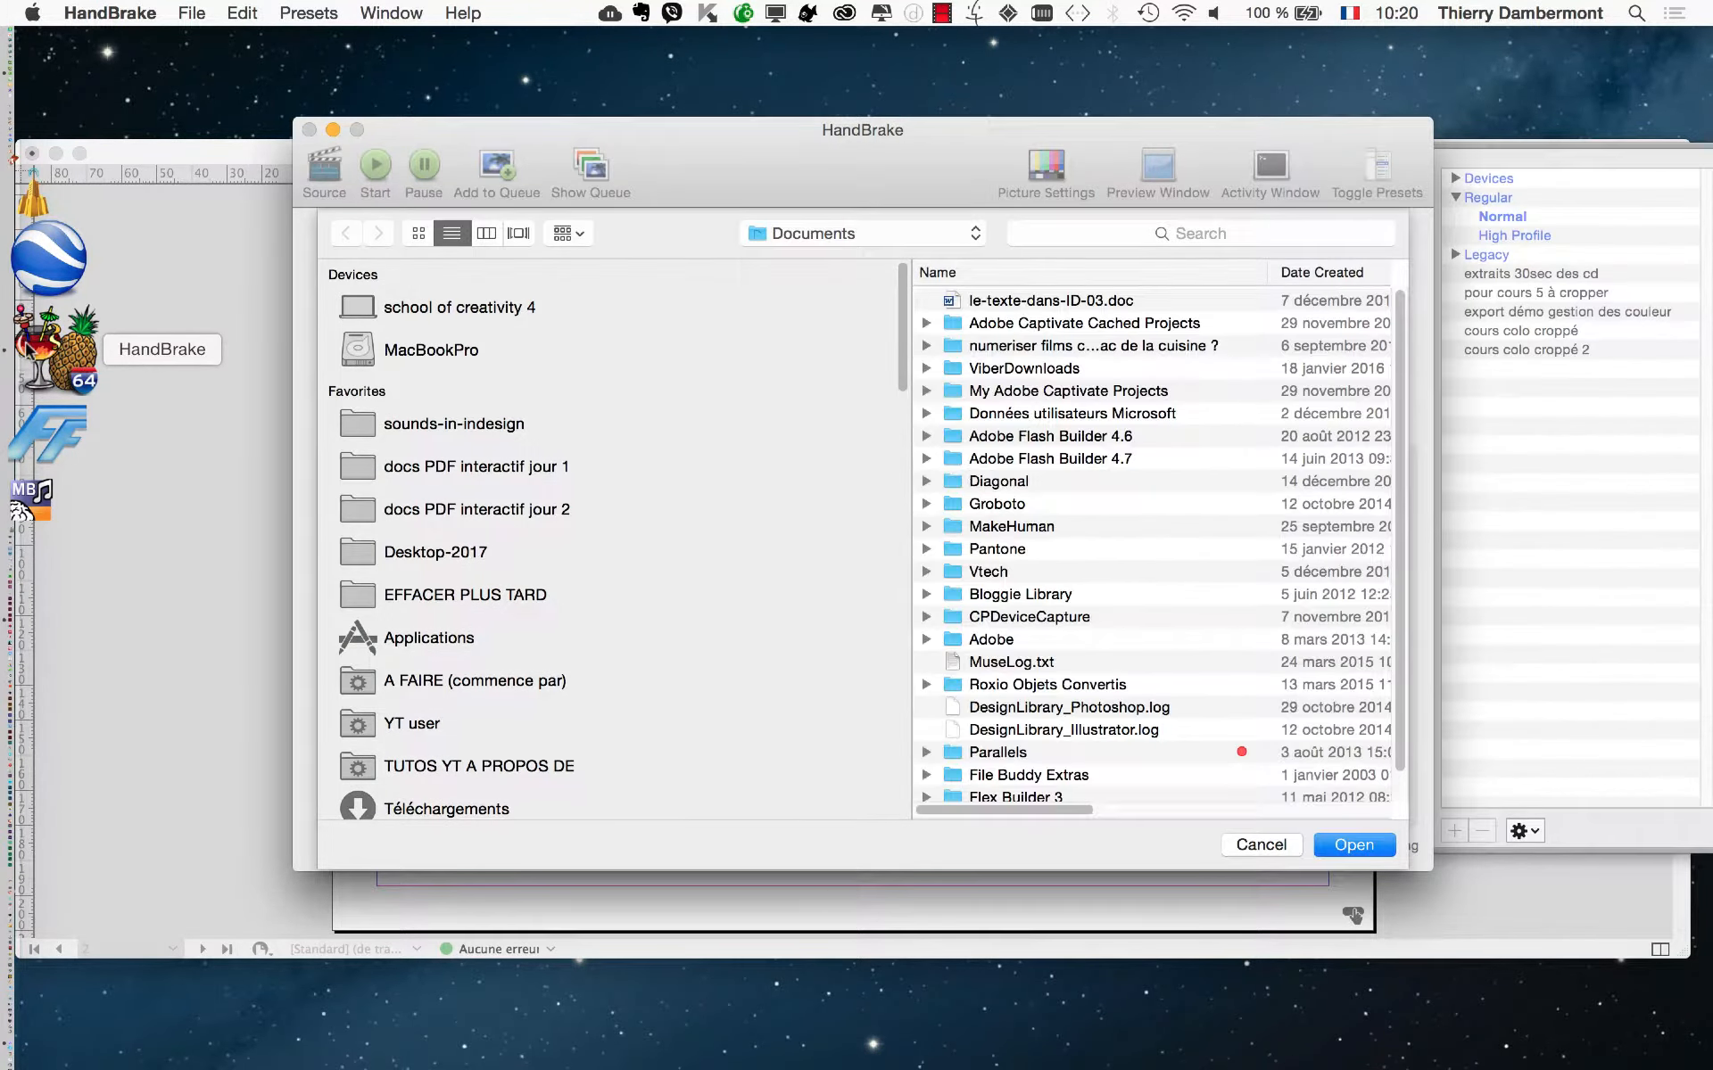
{"action": "left_click_drag", "start_coordinate": [774, 165], "coordinate": [688, 139]}
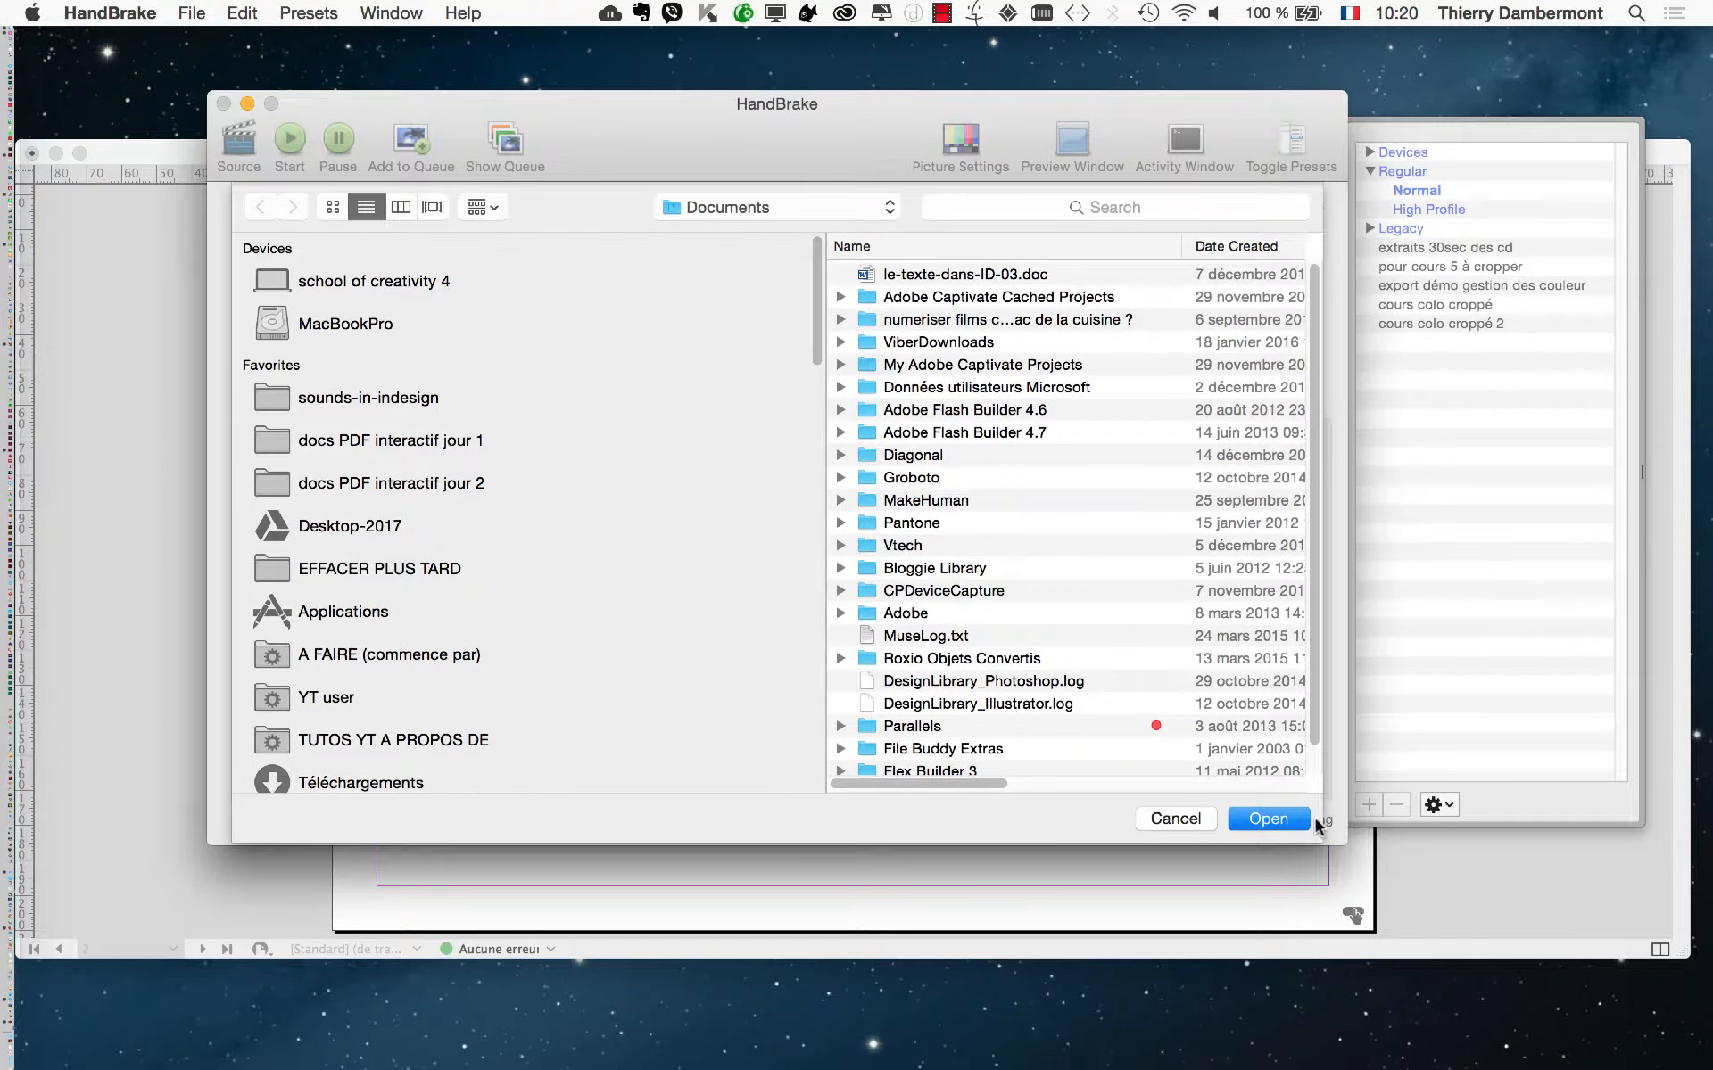
{"action": "left_click", "coordinate": [1193, 822]}
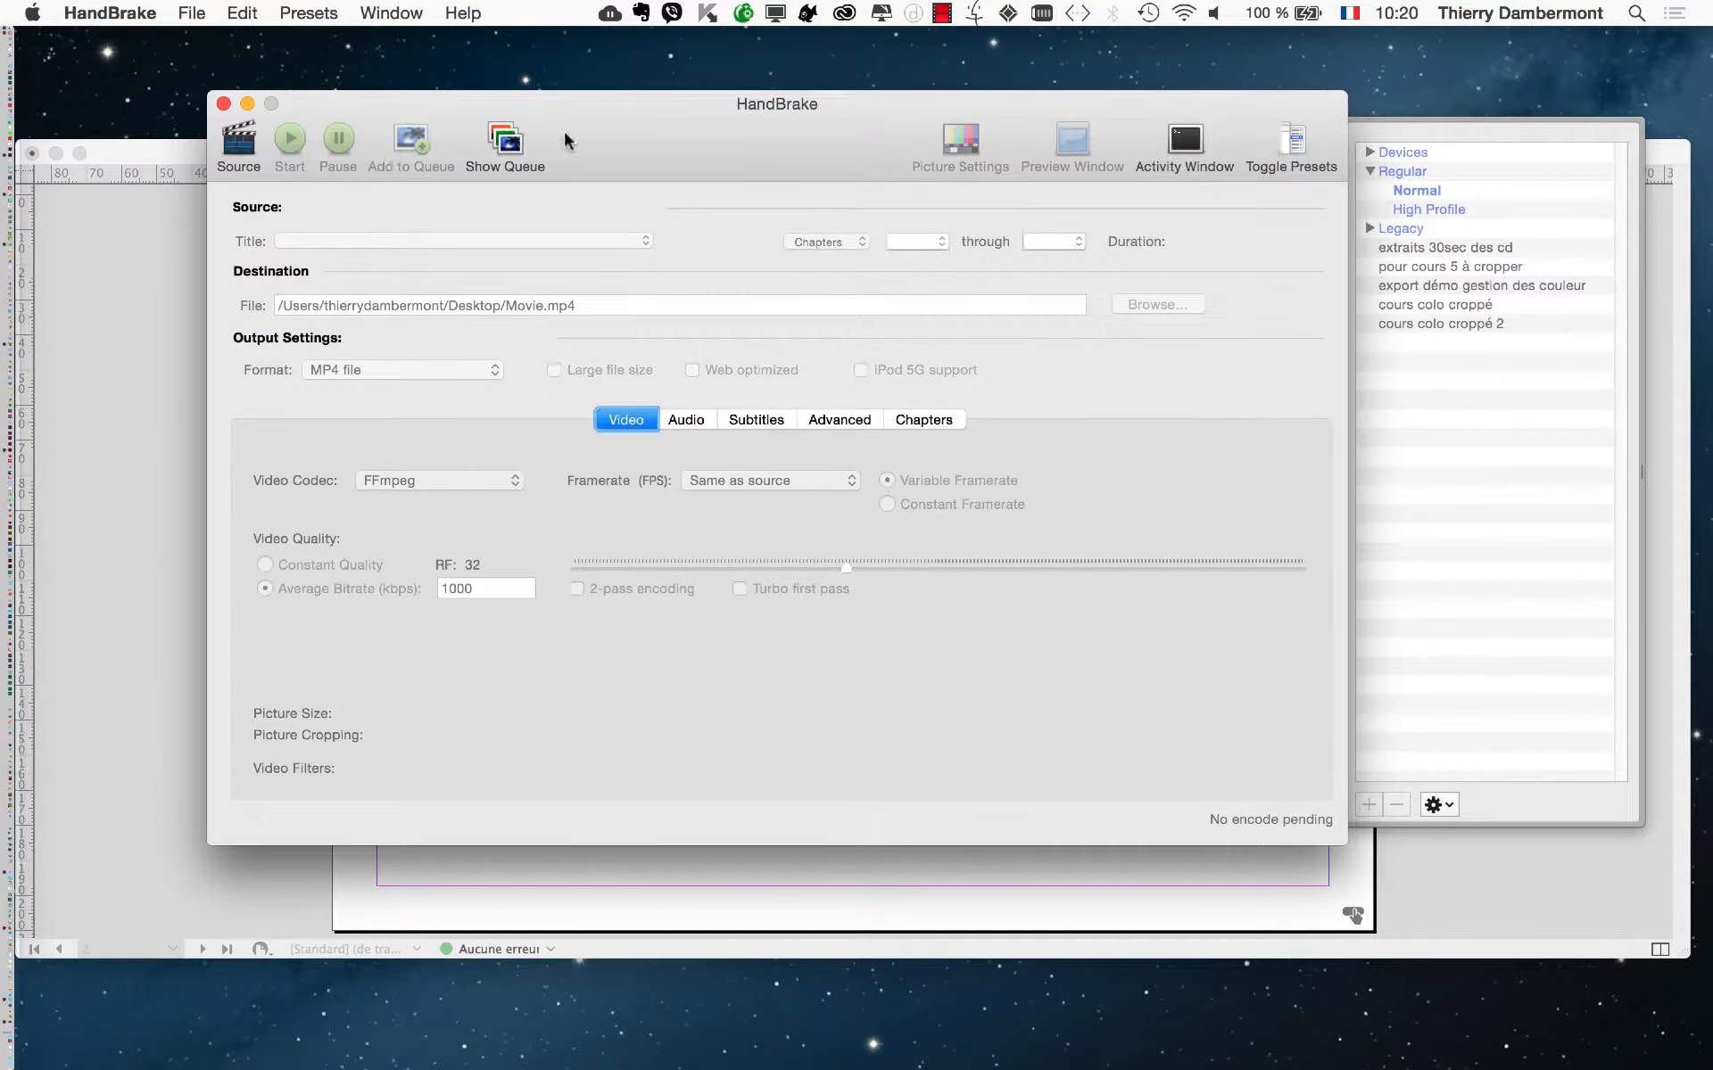
Step: Quit HandBrake and switch to Adobe Media Encoder
{"action": "left_click_drag", "start_coordinate": [671, 132], "coordinate": [582, 126]}
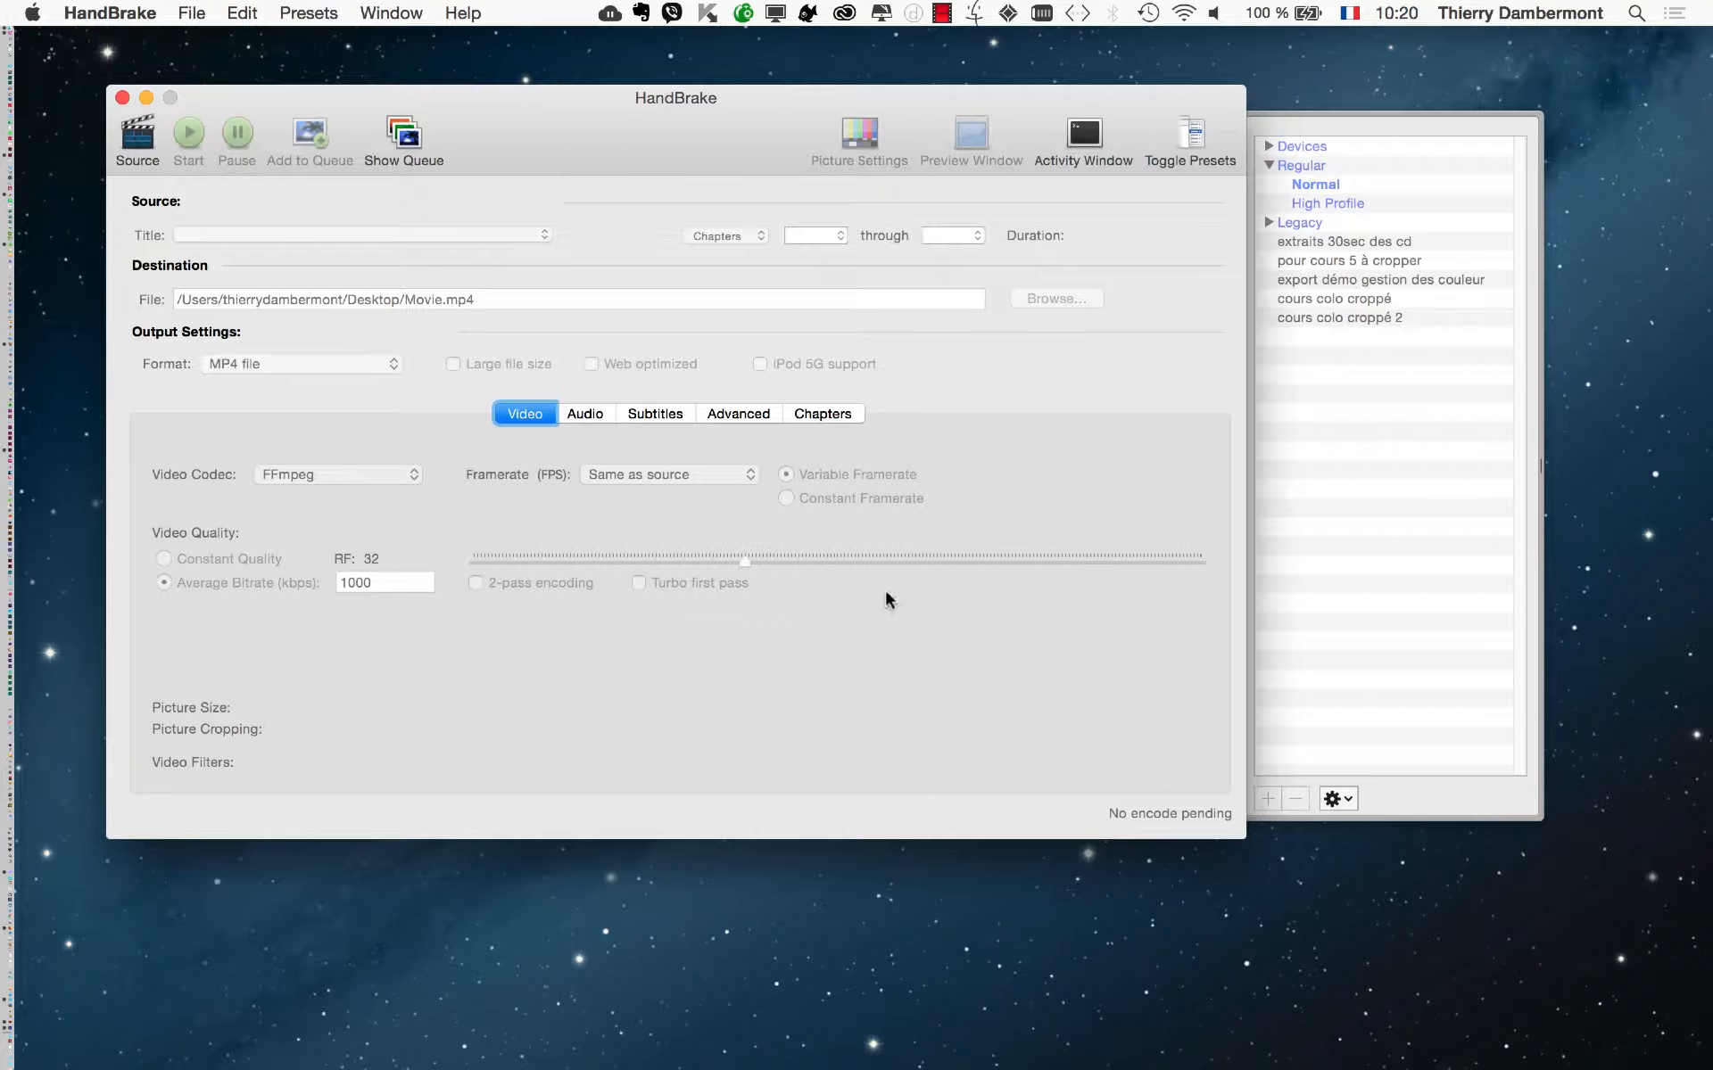
{"action": "left_click", "coordinate": [134, 12]}
{"action": "left_click", "coordinate": [107, 225]}
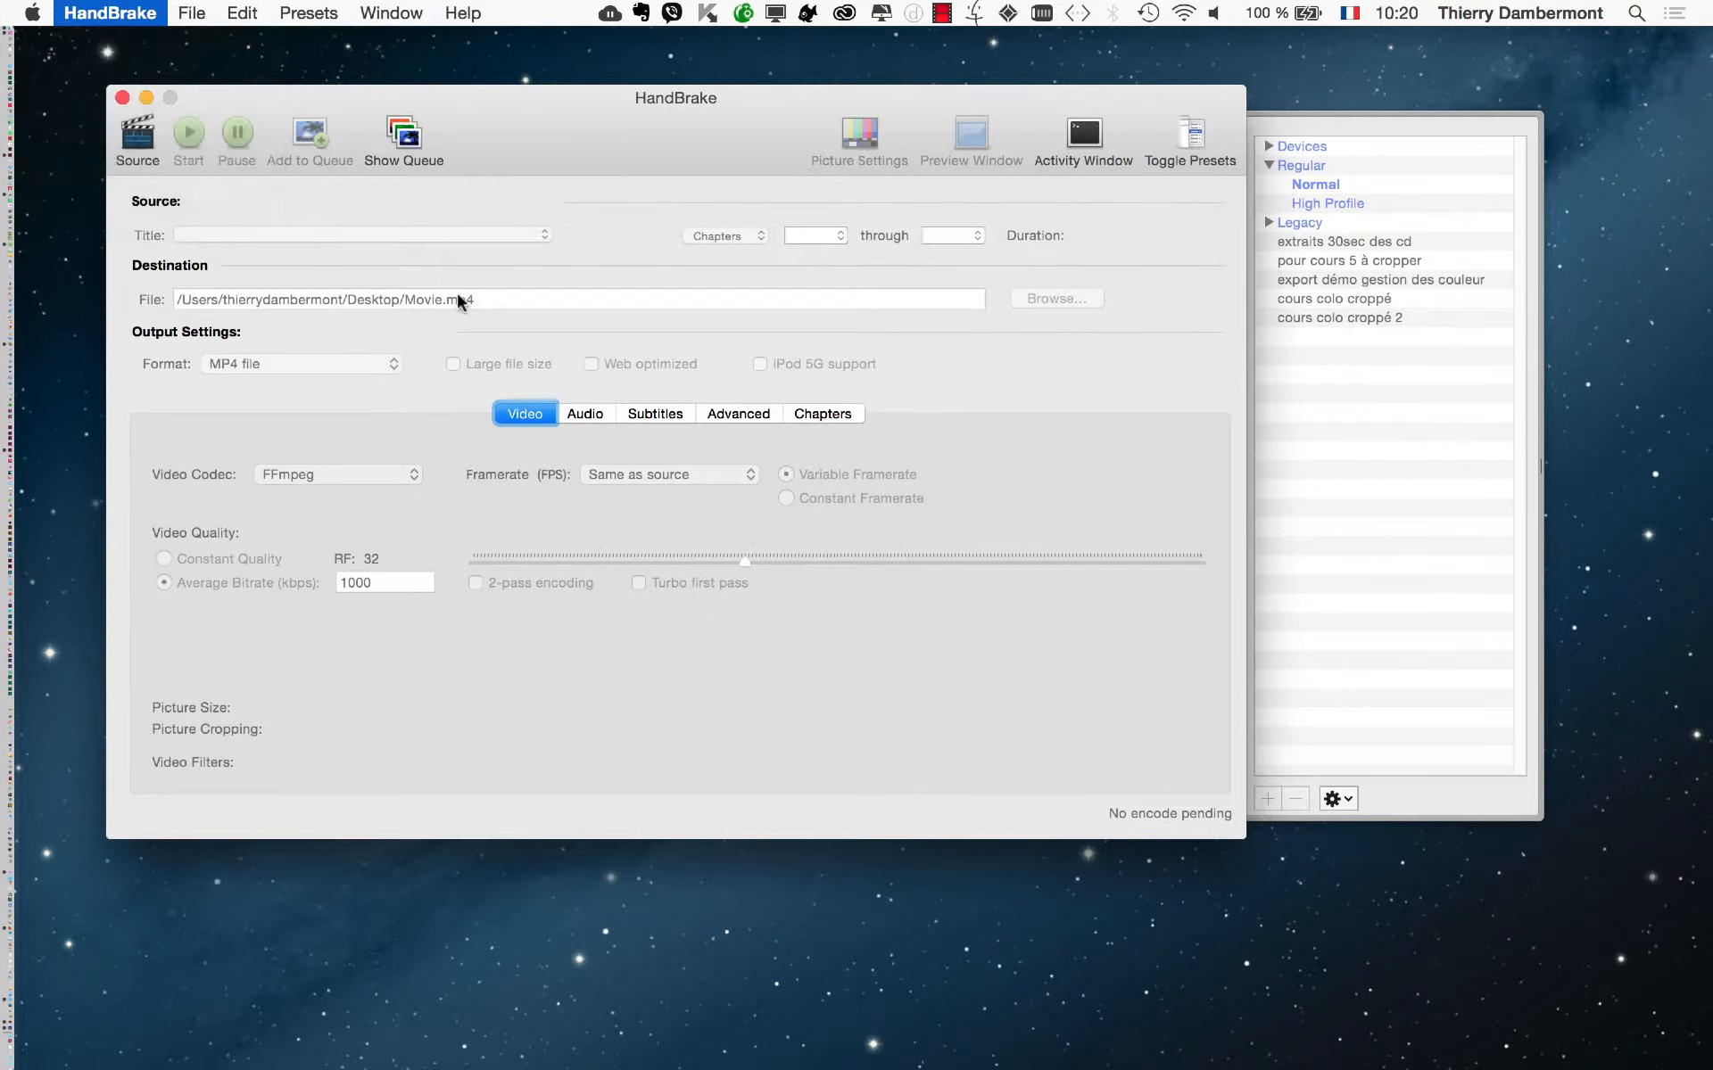
{"action": "key", "text": "super+Tab"}
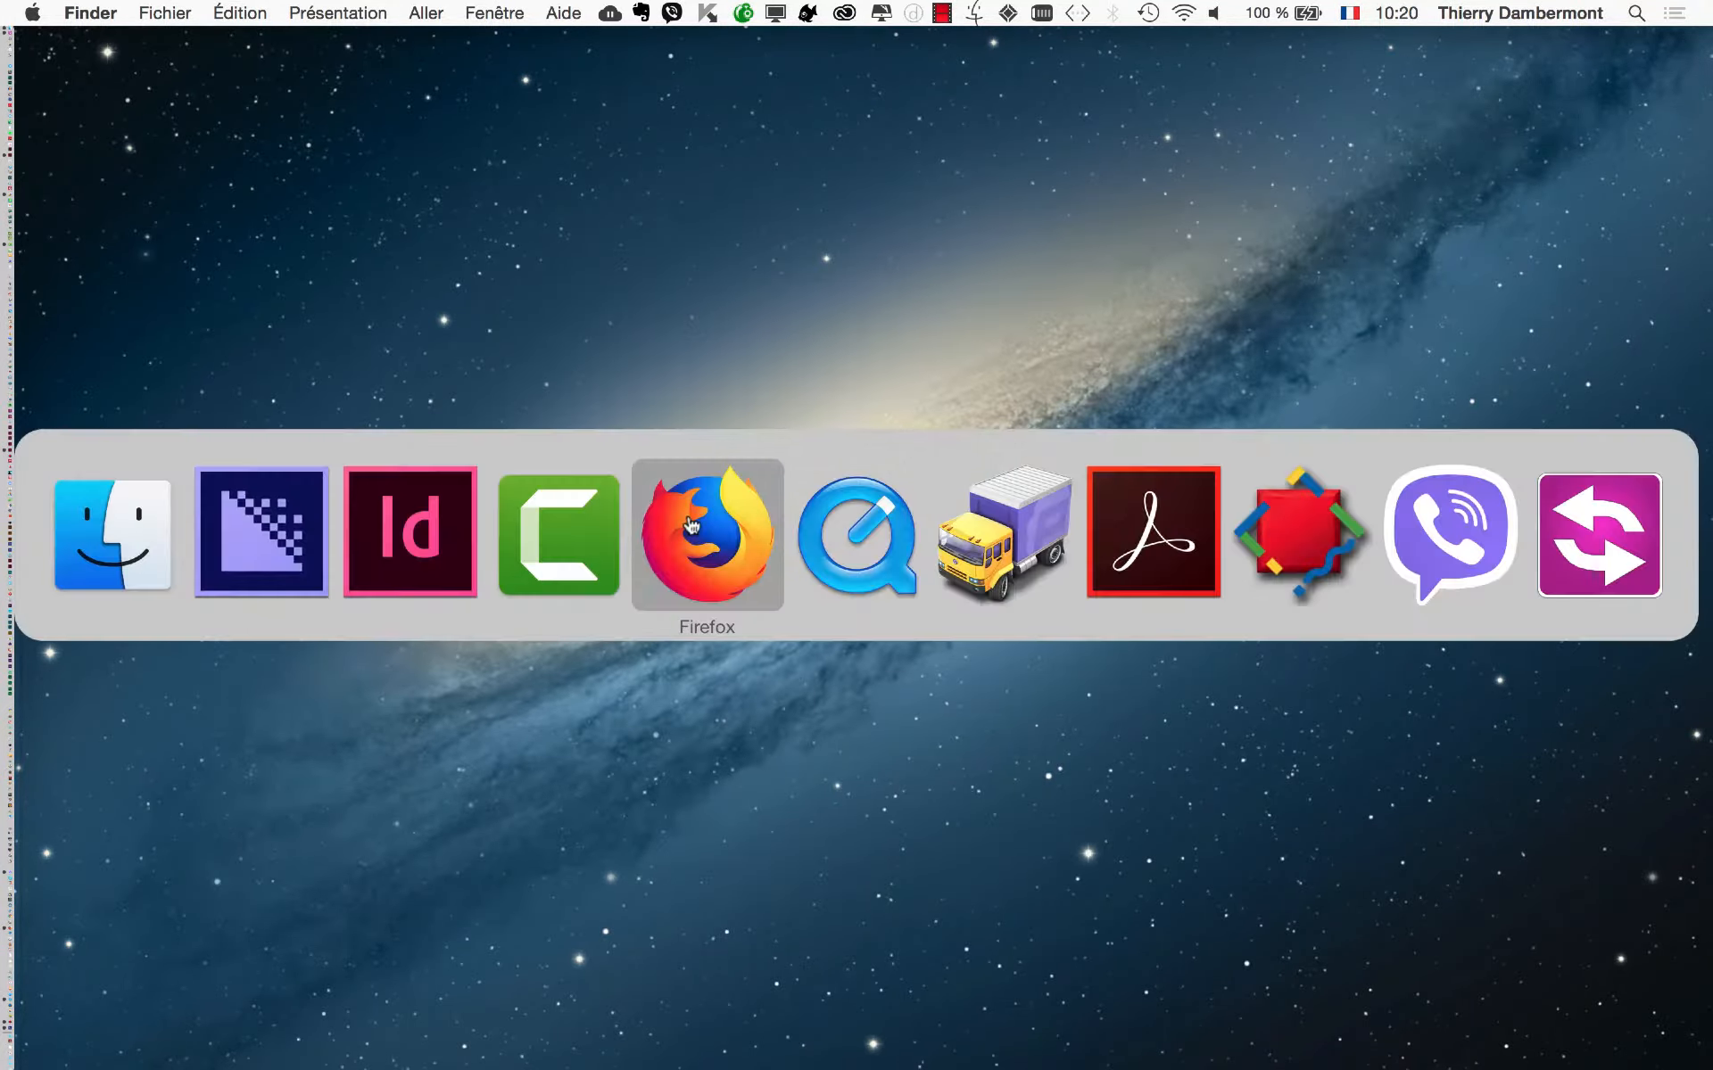
{"action": "left_click", "coordinate": [244, 558]}
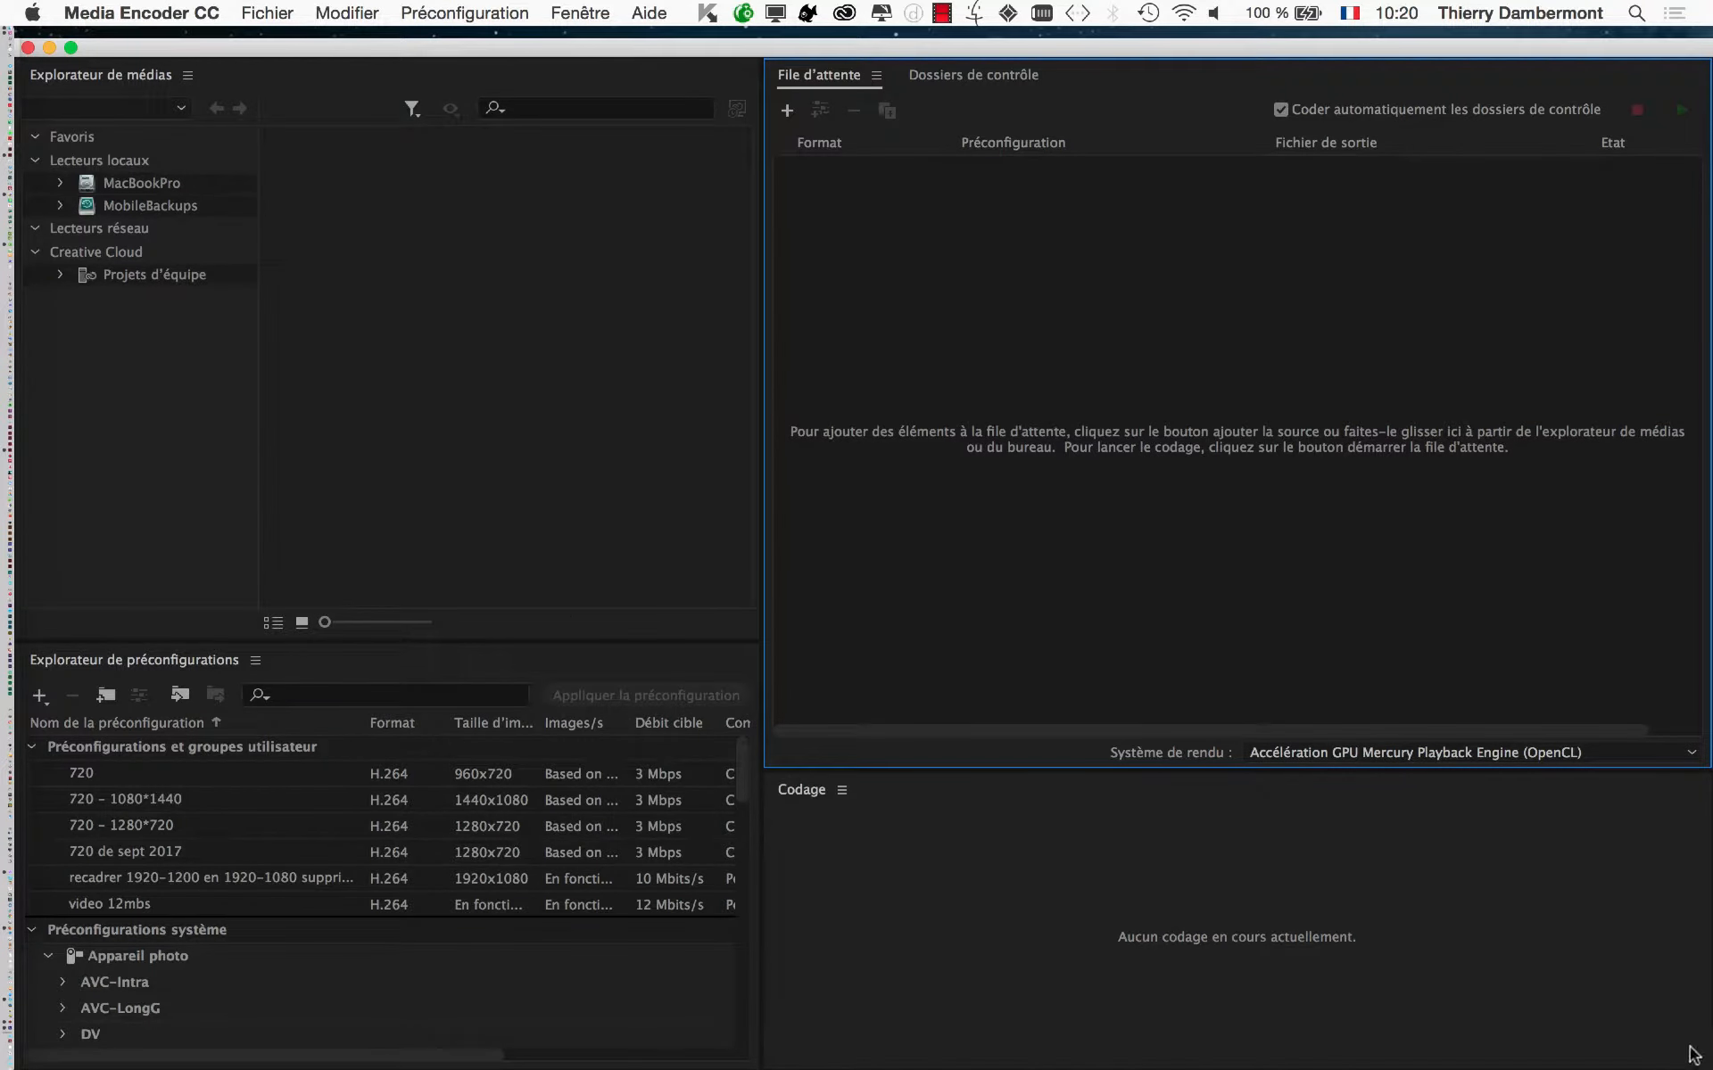
Step: Shrink the Media Encoder window and open the docs PDF interactif jour 2 folder in a new Finder window beside it
{"action": "left_click_drag", "start_coordinate": [1706, 1061], "coordinate": [1164, 763]}
{"action": "key", "text": "super+Tab"}
{"action": "left_click", "coordinate": [276, 547]}
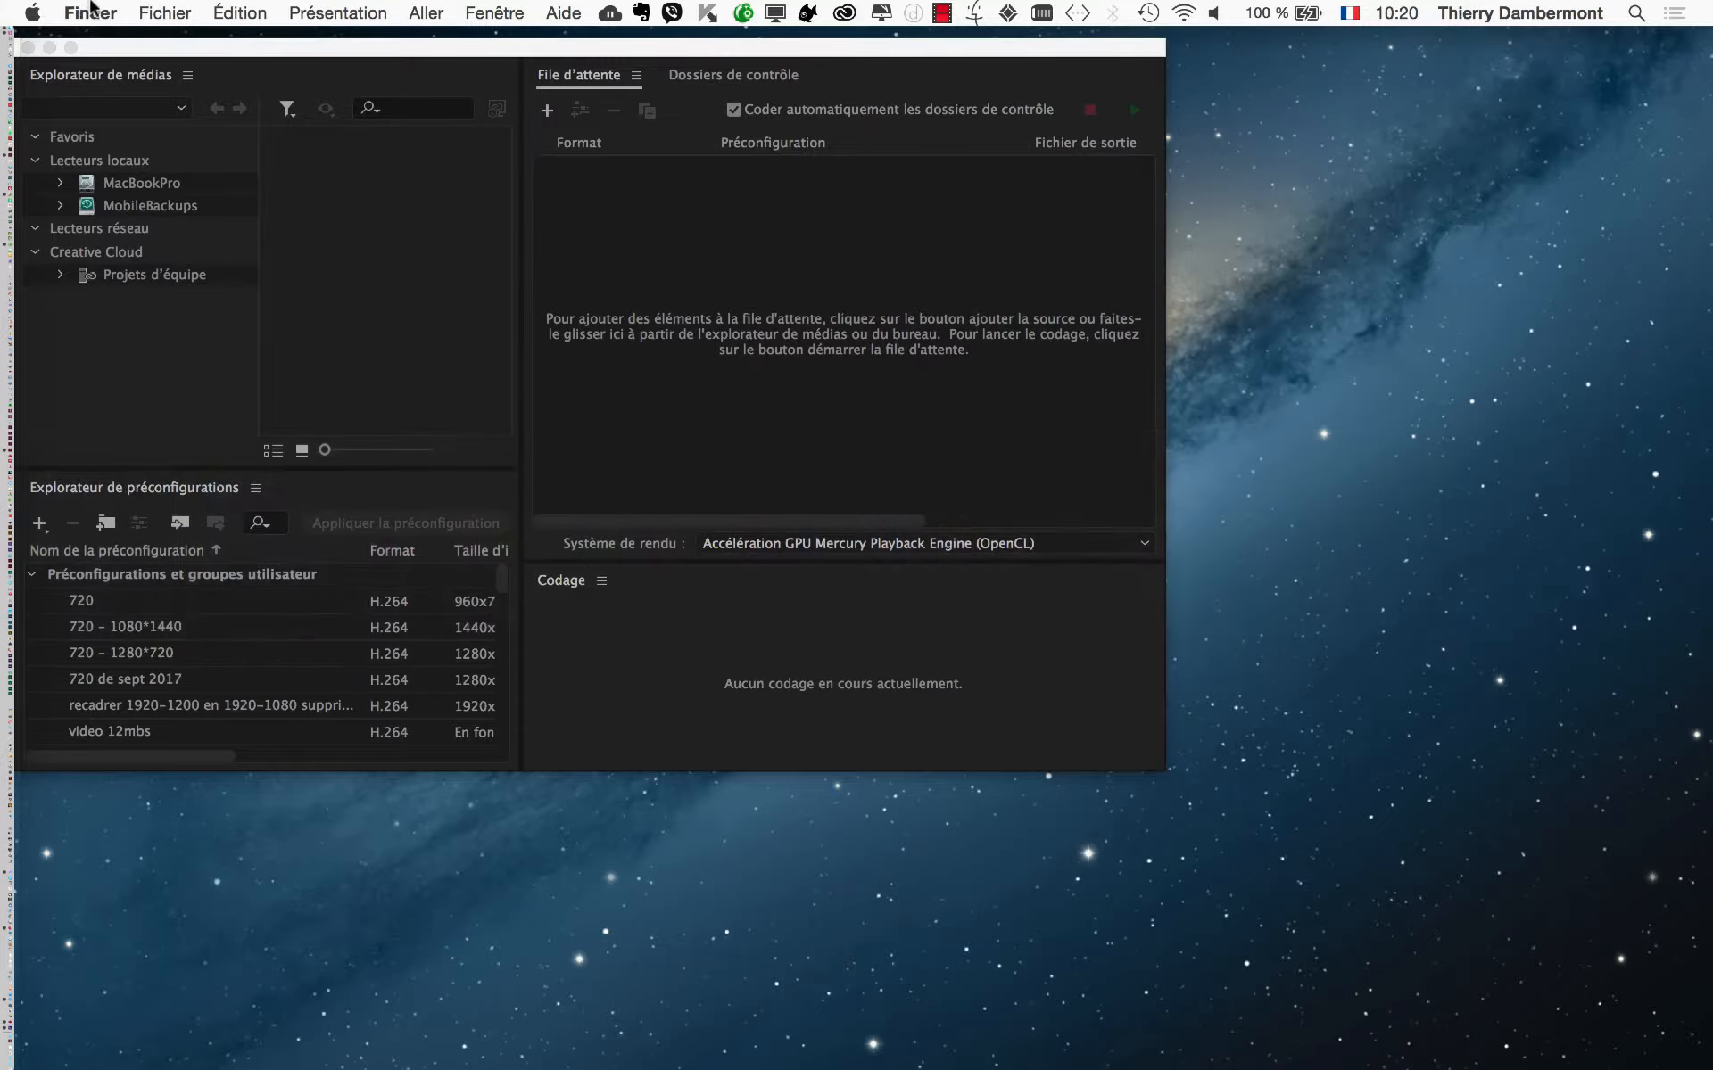
{"action": "left_click", "coordinate": [165, 13]}
{"action": "left_click", "coordinate": [166, 41]}
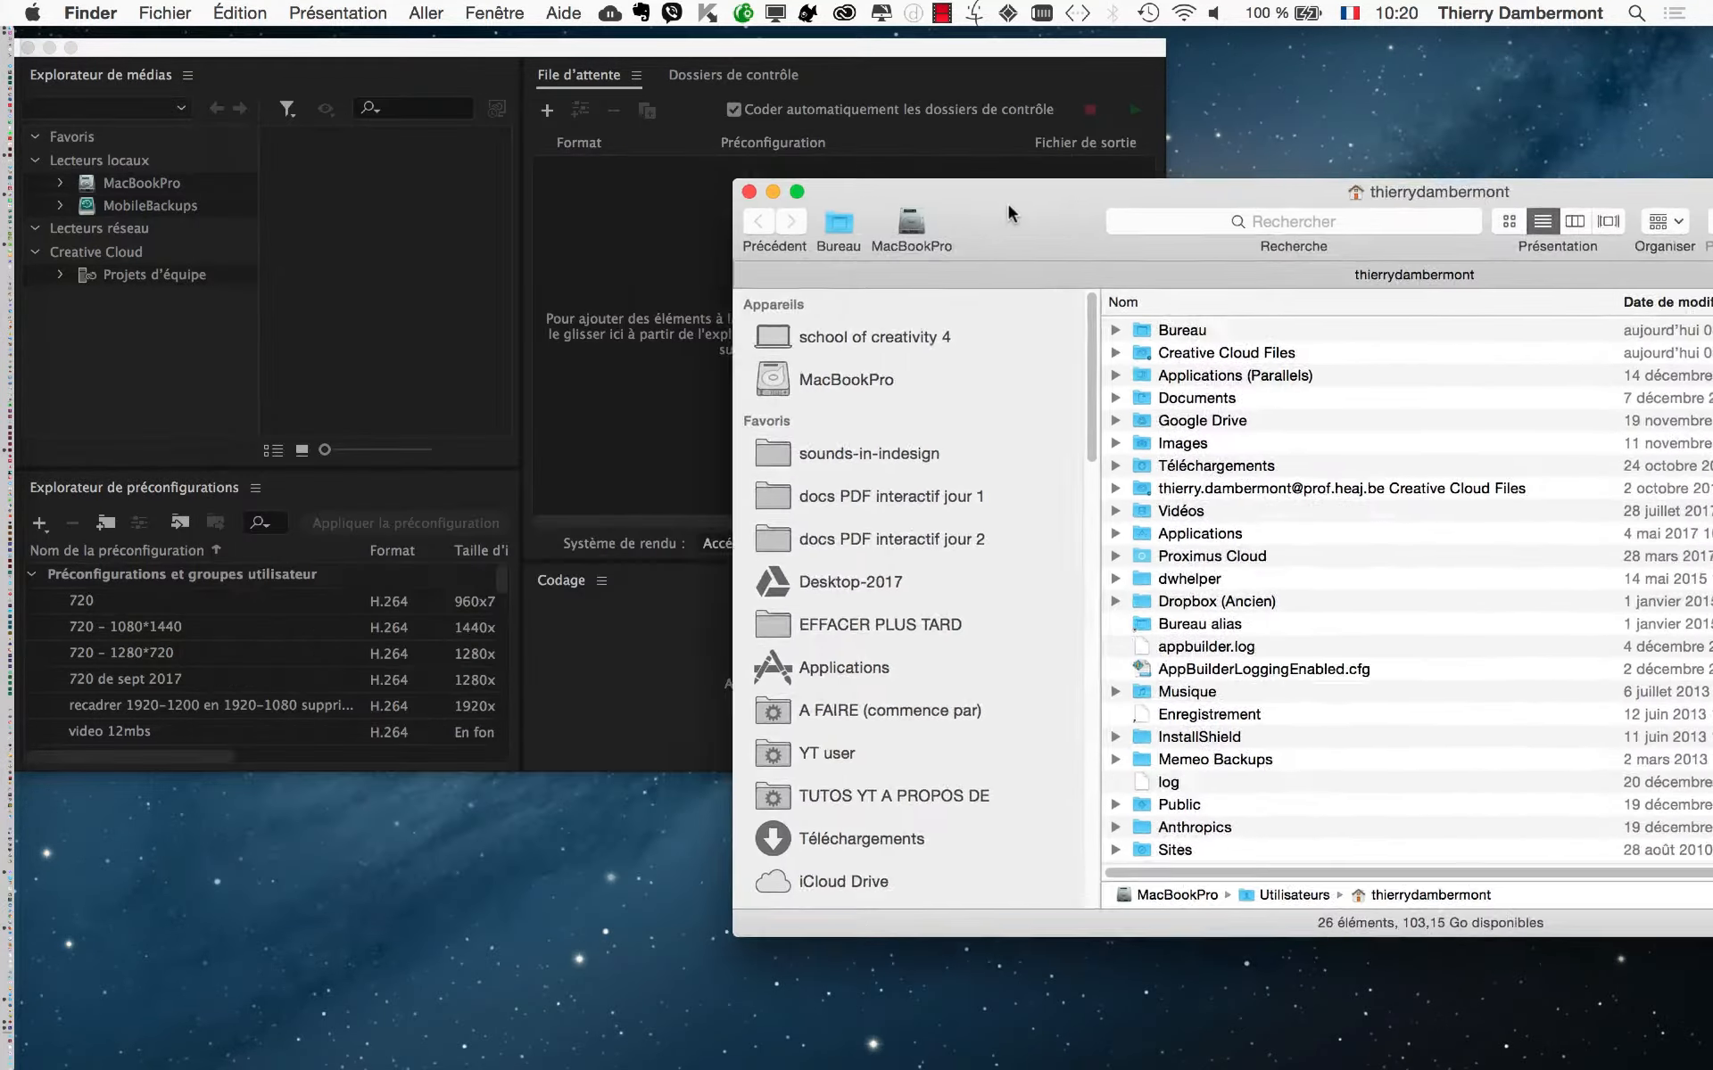
{"action": "left_click_drag", "start_coordinate": [1008, 208], "coordinate": [879, 265]}
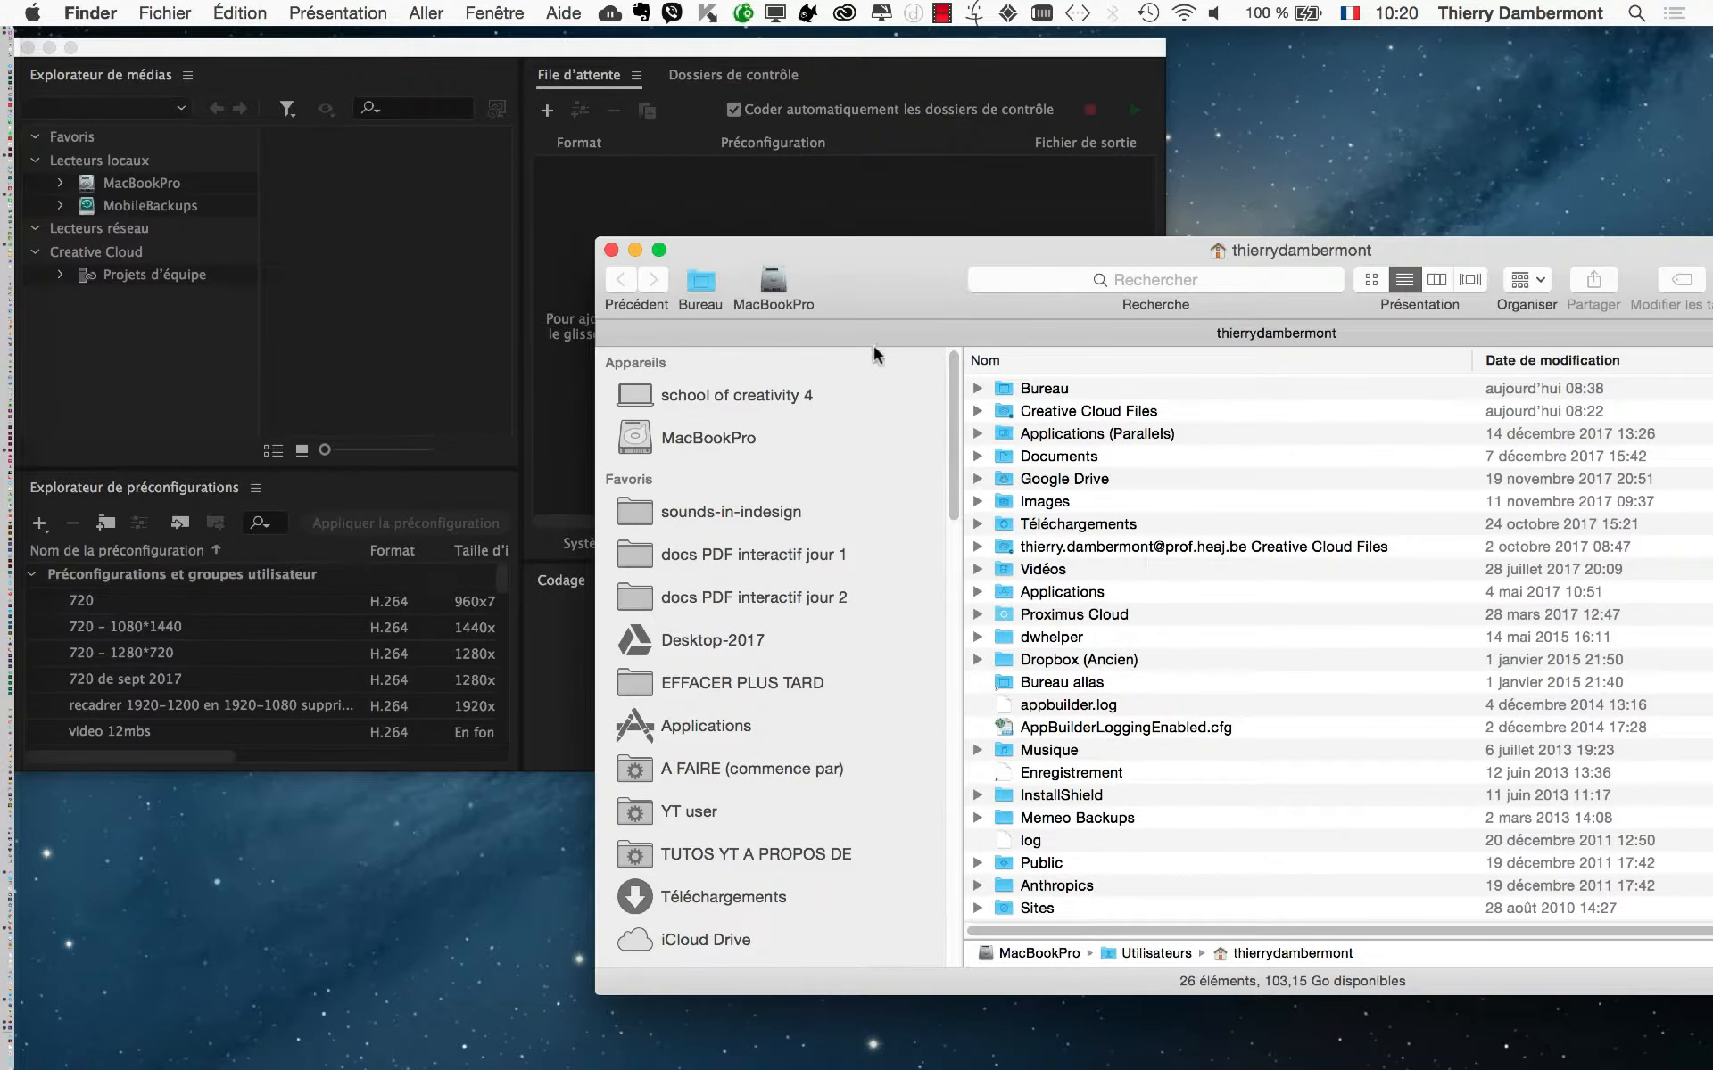
{"action": "left_click", "coordinate": [840, 604]}
{"action": "left_click_drag", "start_coordinate": [931, 334], "coordinate": [1278, 554]}
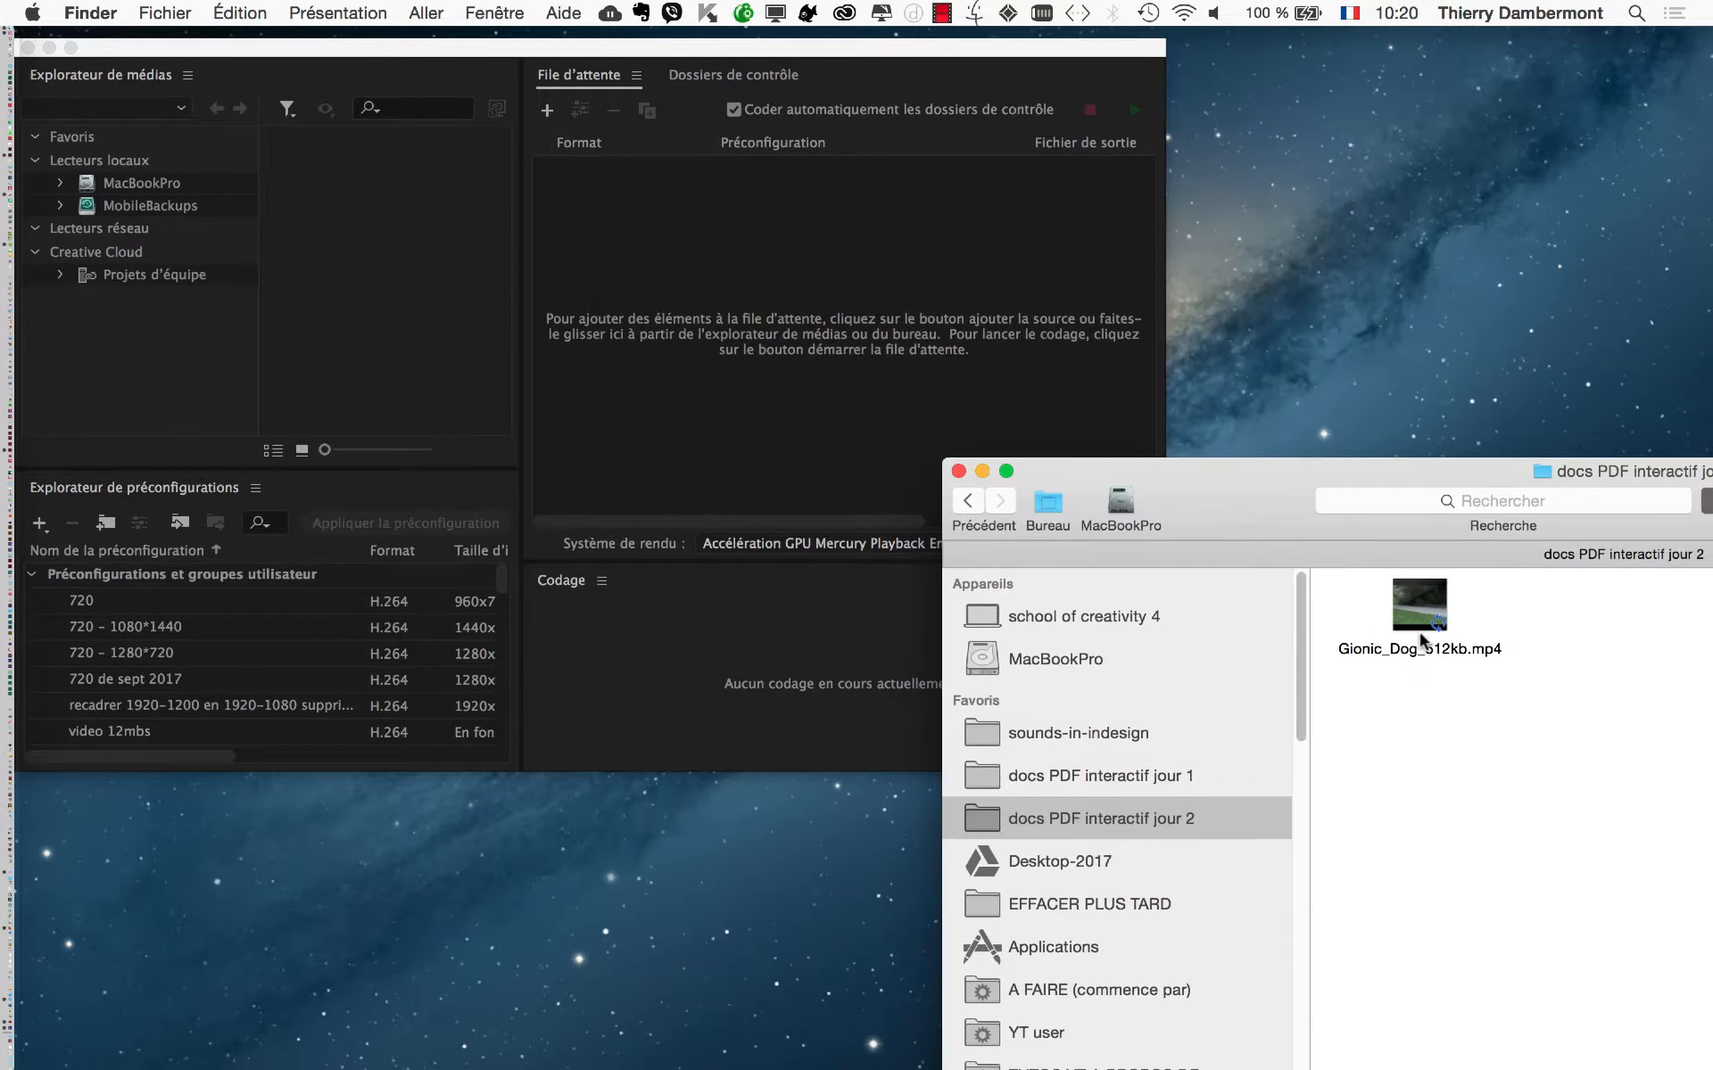
Step: Add Gionic_Dog_512kb.mp4 from the Finder folder to the encoding queue and enlarge the Media Encoder window
{"action": "left_click_drag", "start_coordinate": [1419, 605], "coordinate": [714, 274]}
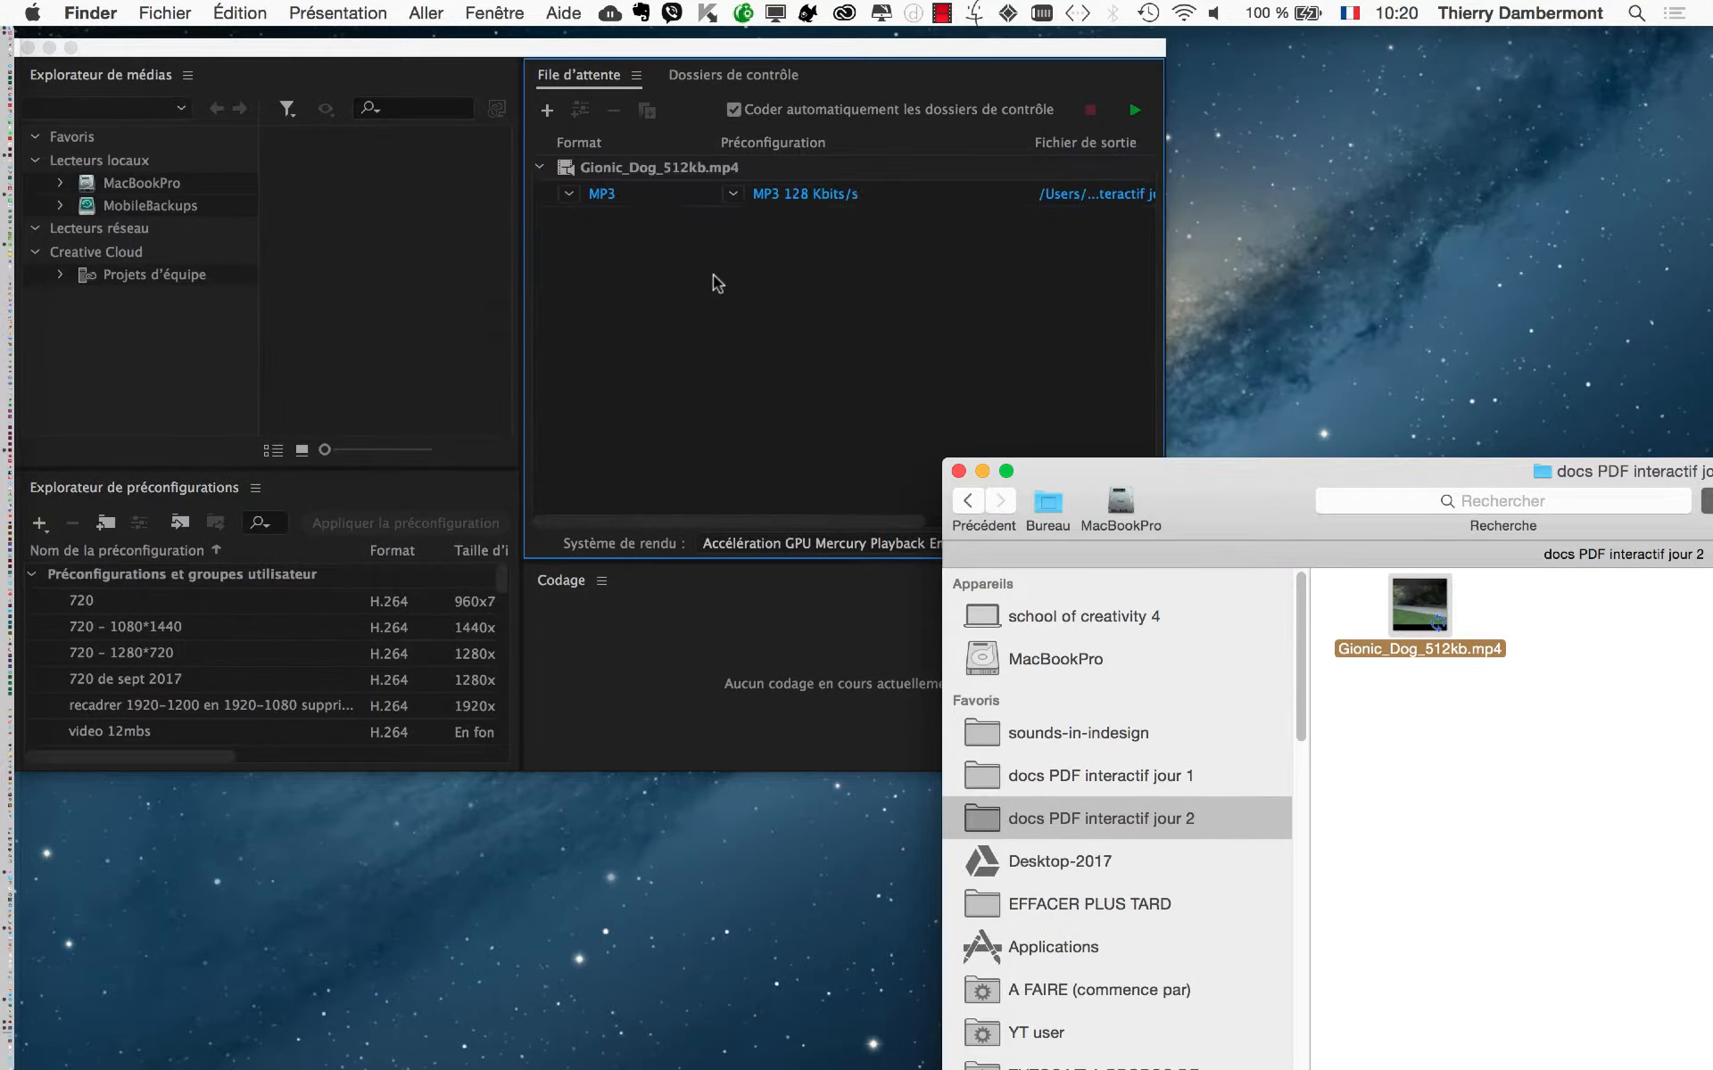
{"action": "left_click", "coordinate": [699, 324]}
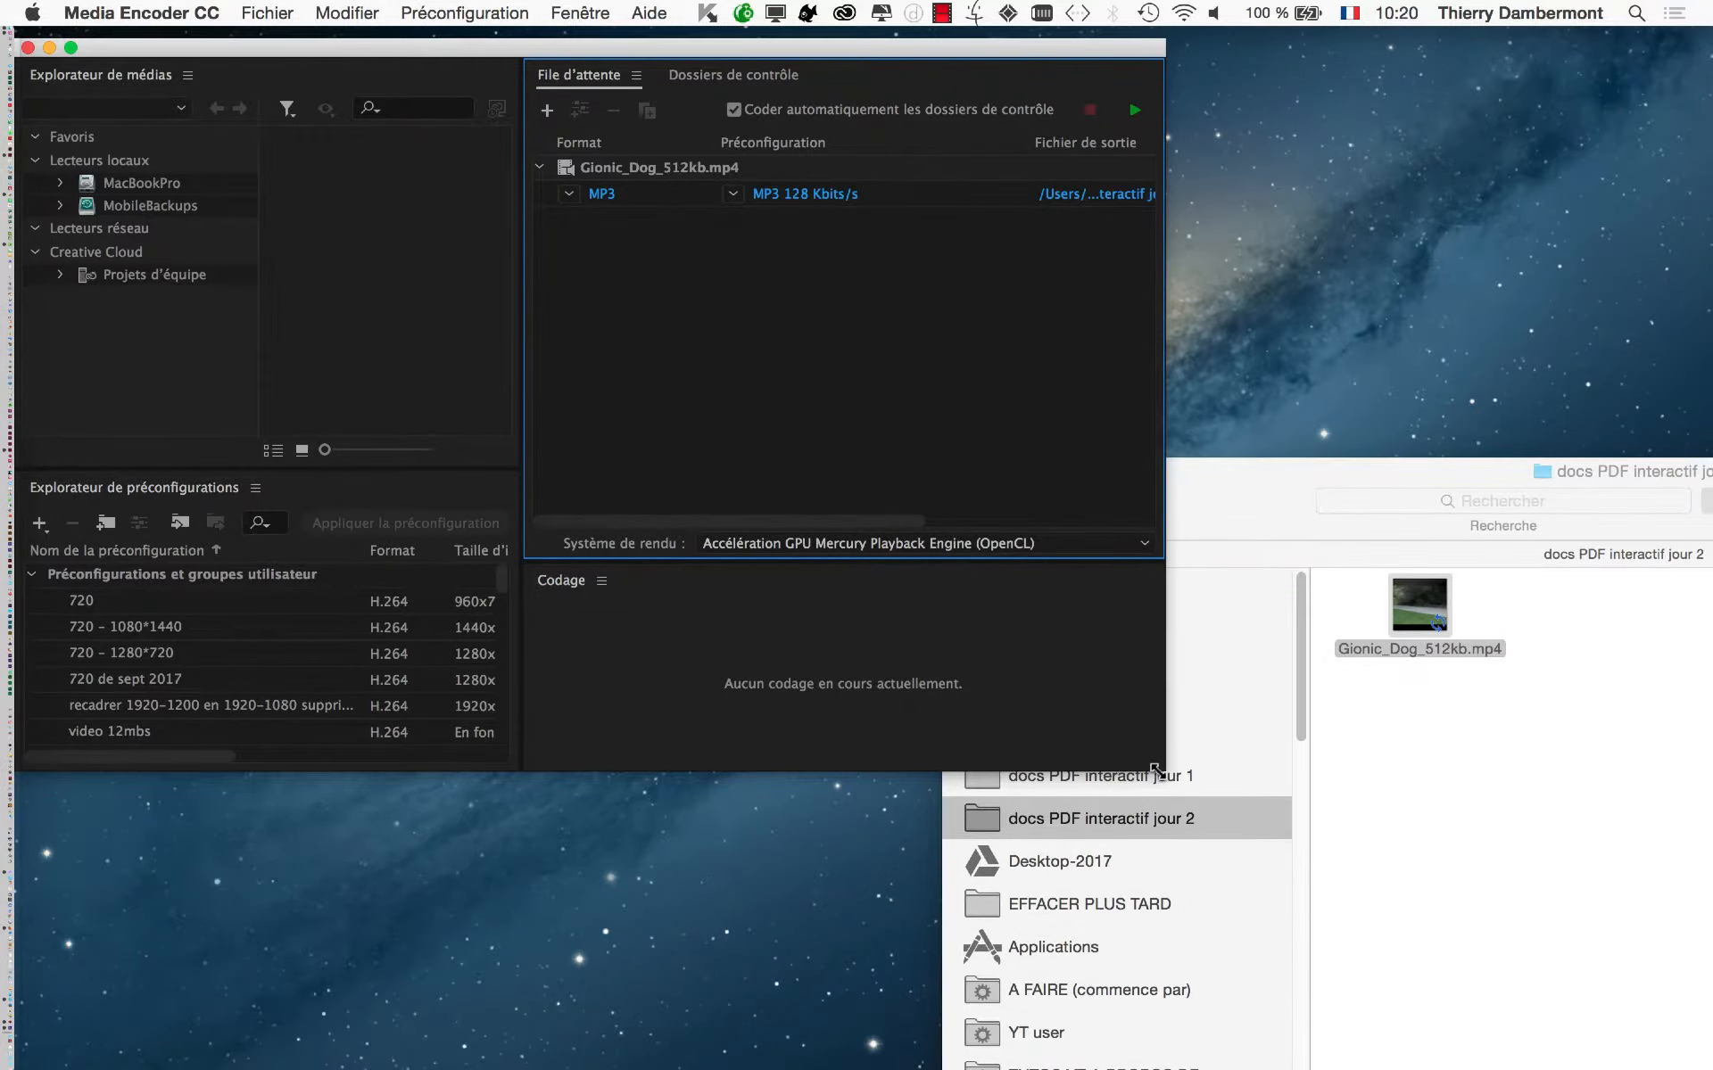
{"action": "left_click_drag", "start_coordinate": [1157, 771], "coordinate": [1679, 1026]}
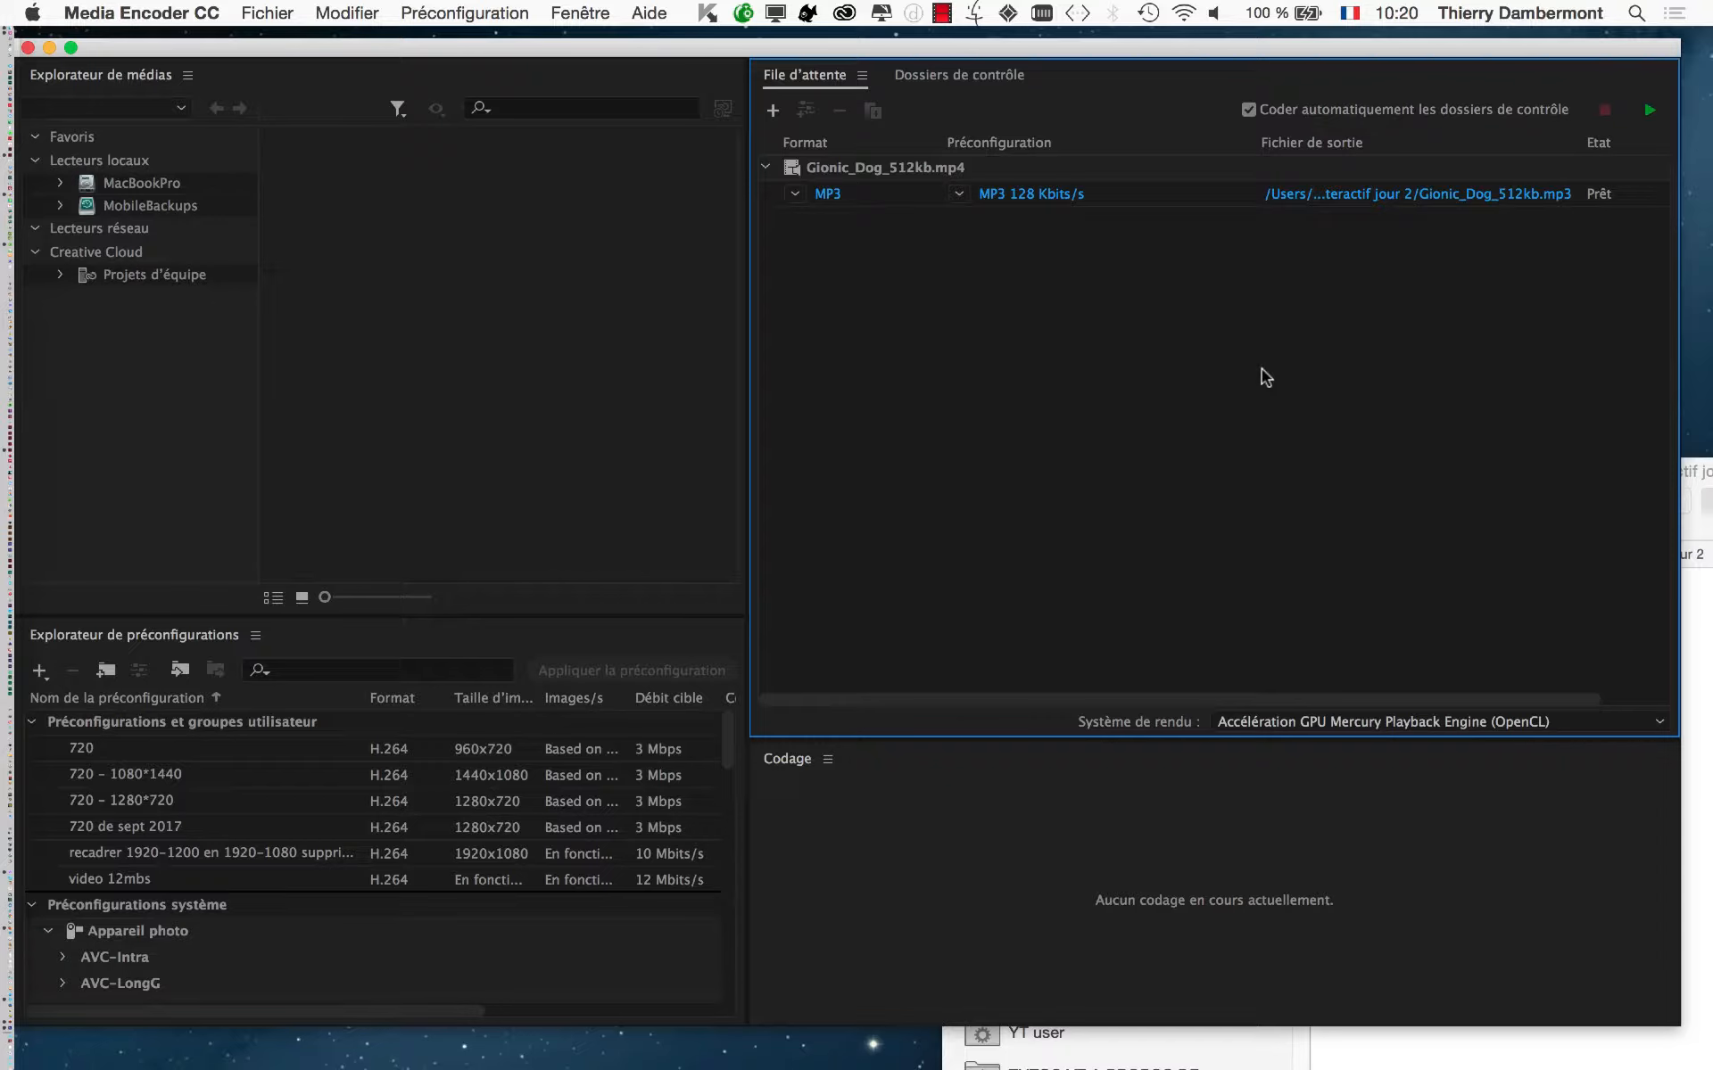
Step: Set the export format of the queued Gionic_Dog_512kb.mp4 to H.264 and confirm the export settings
{"action": "left_click", "coordinate": [1033, 196]}
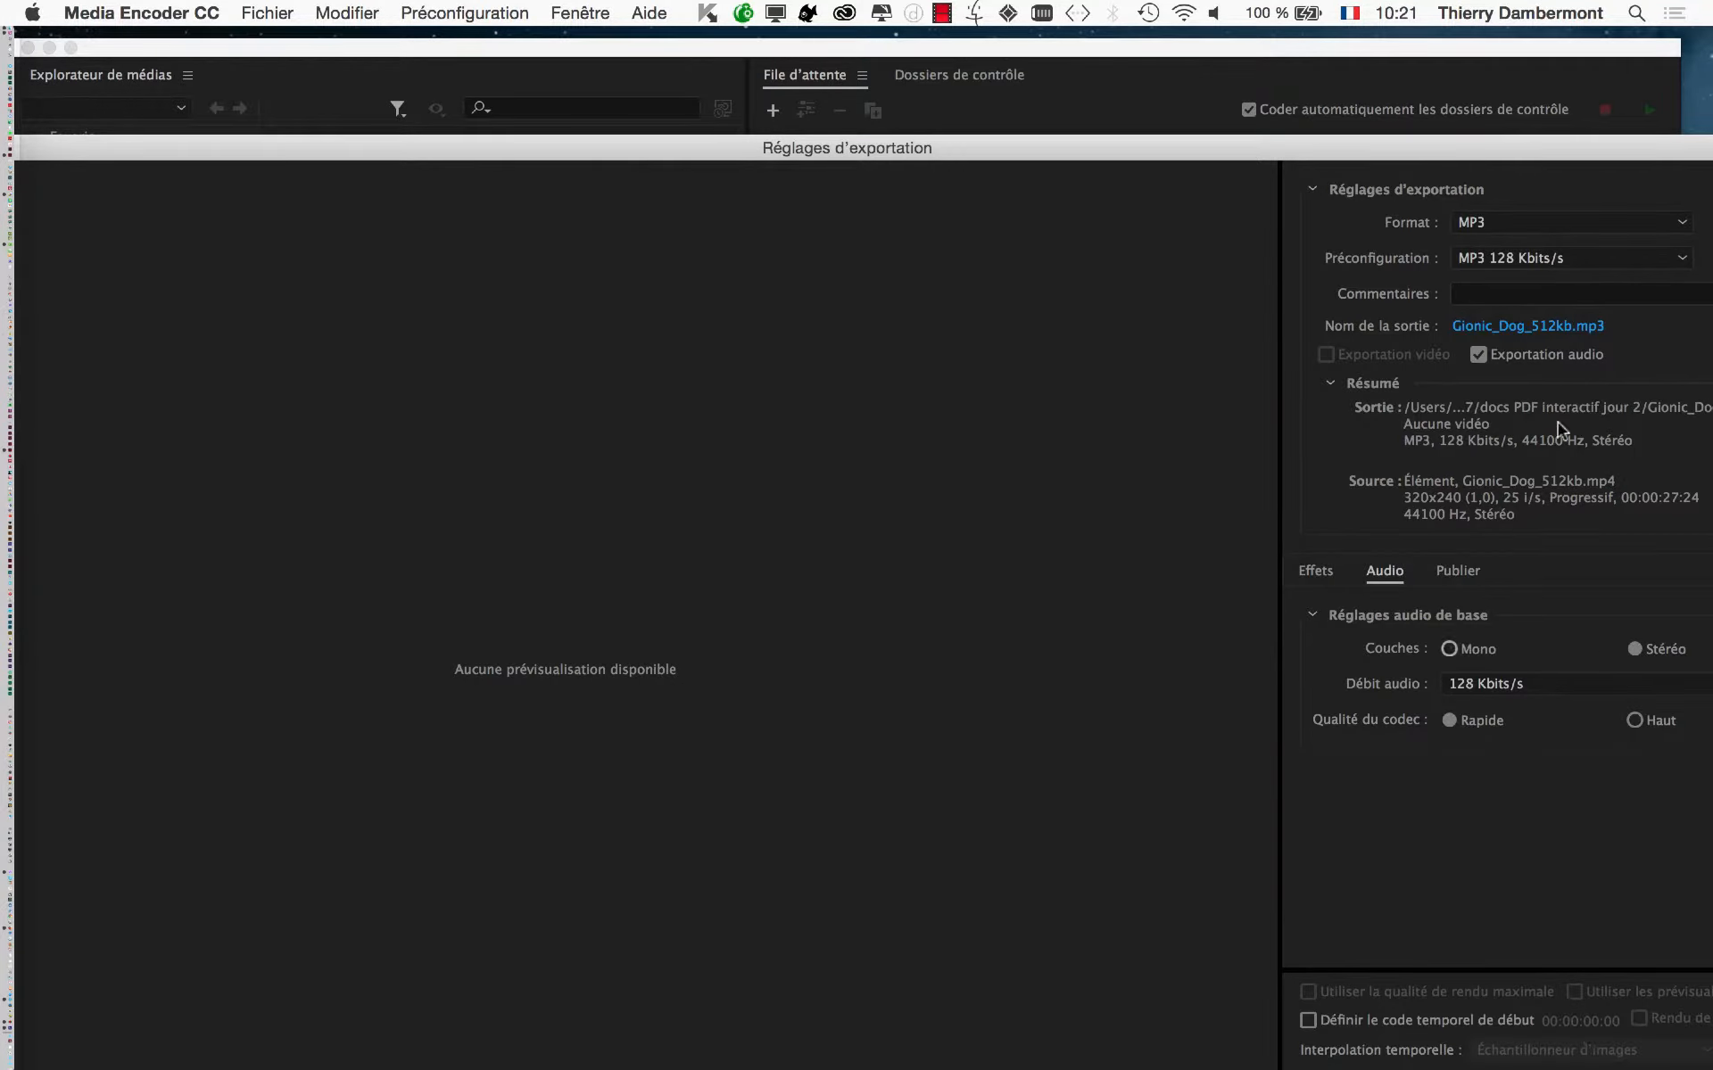
{"action": "left_click", "coordinate": [1481, 220]}
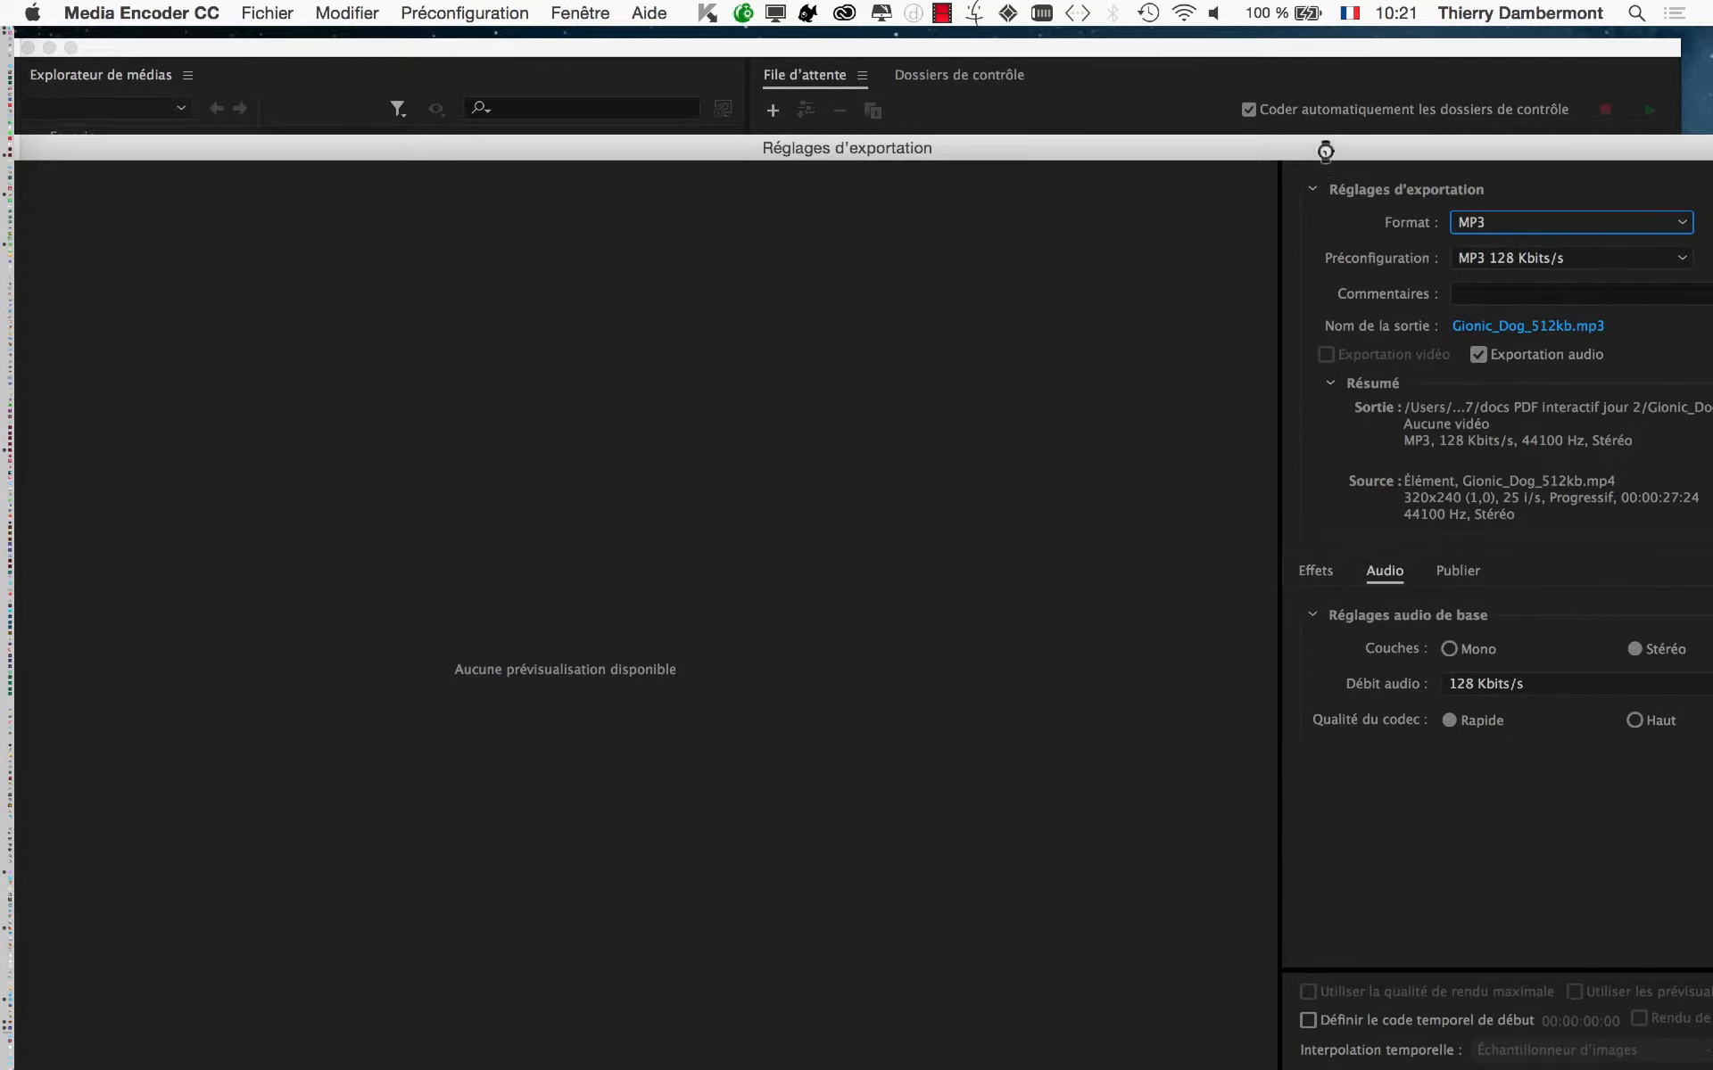
{"action": "left_click_drag", "start_coordinate": [1323, 152], "coordinate": [1135, 40]}
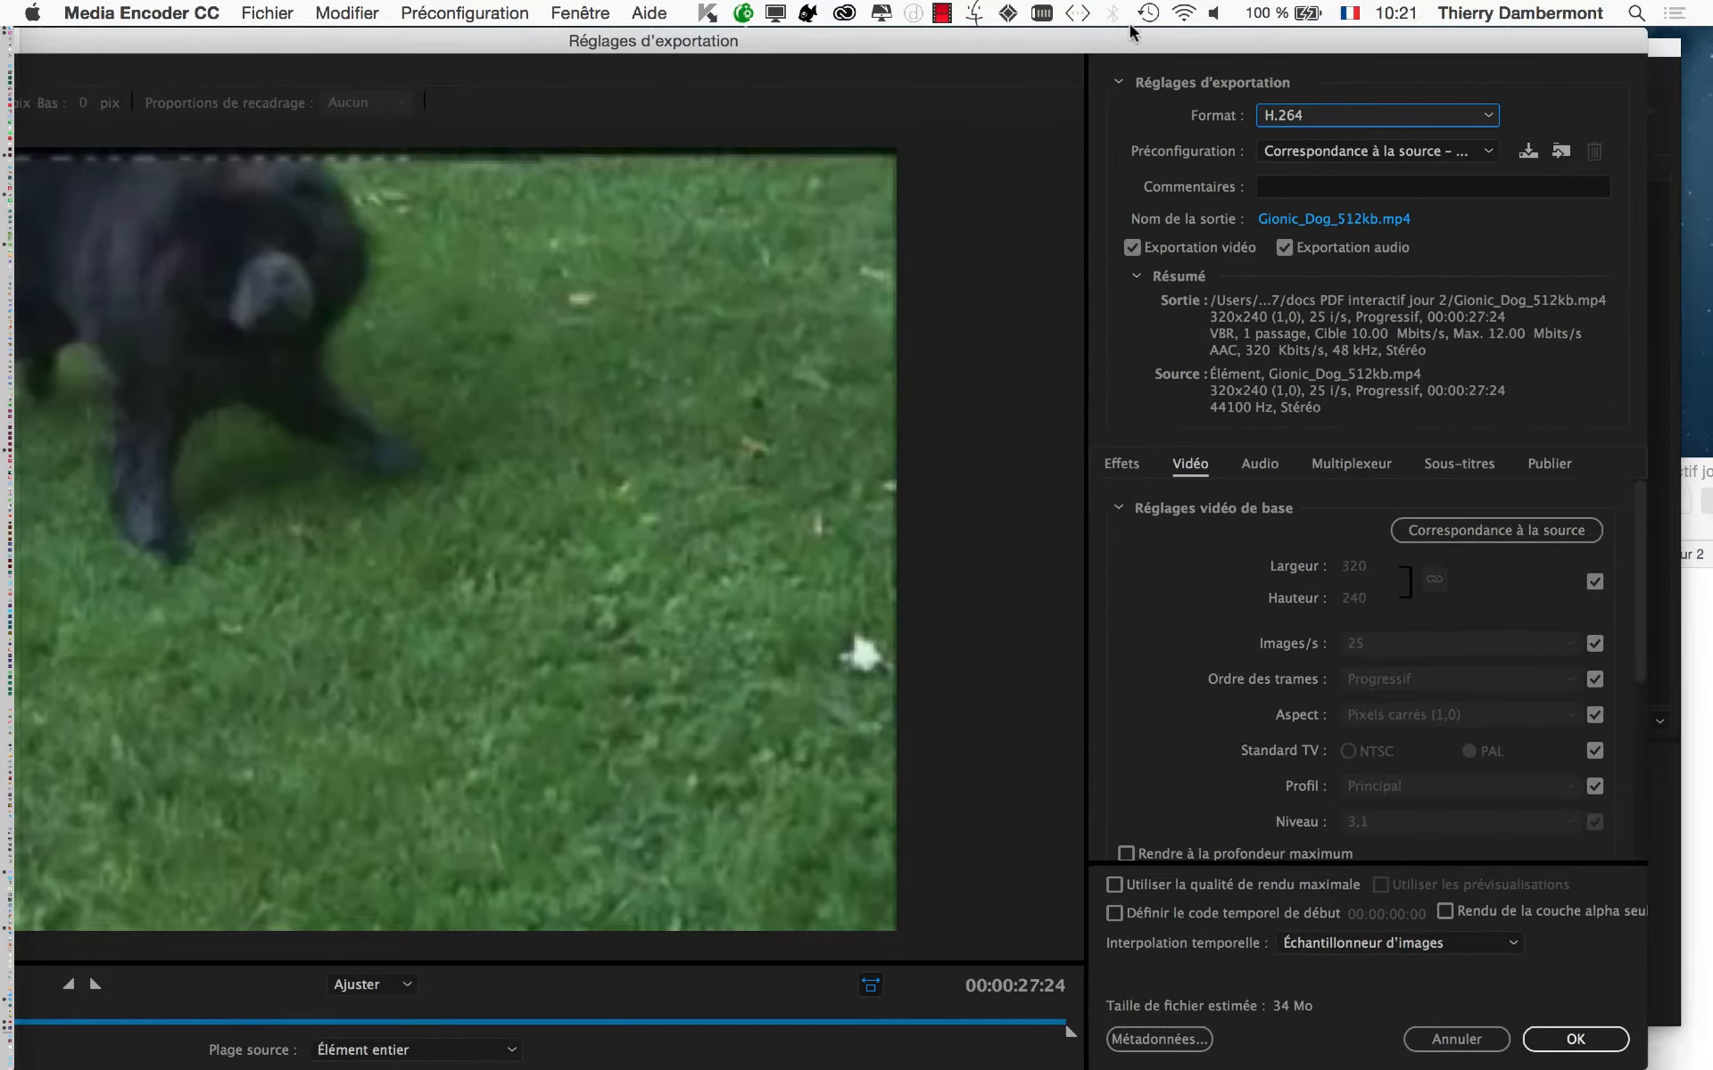
{"action": "left_click", "coordinate": [1557, 1043]}
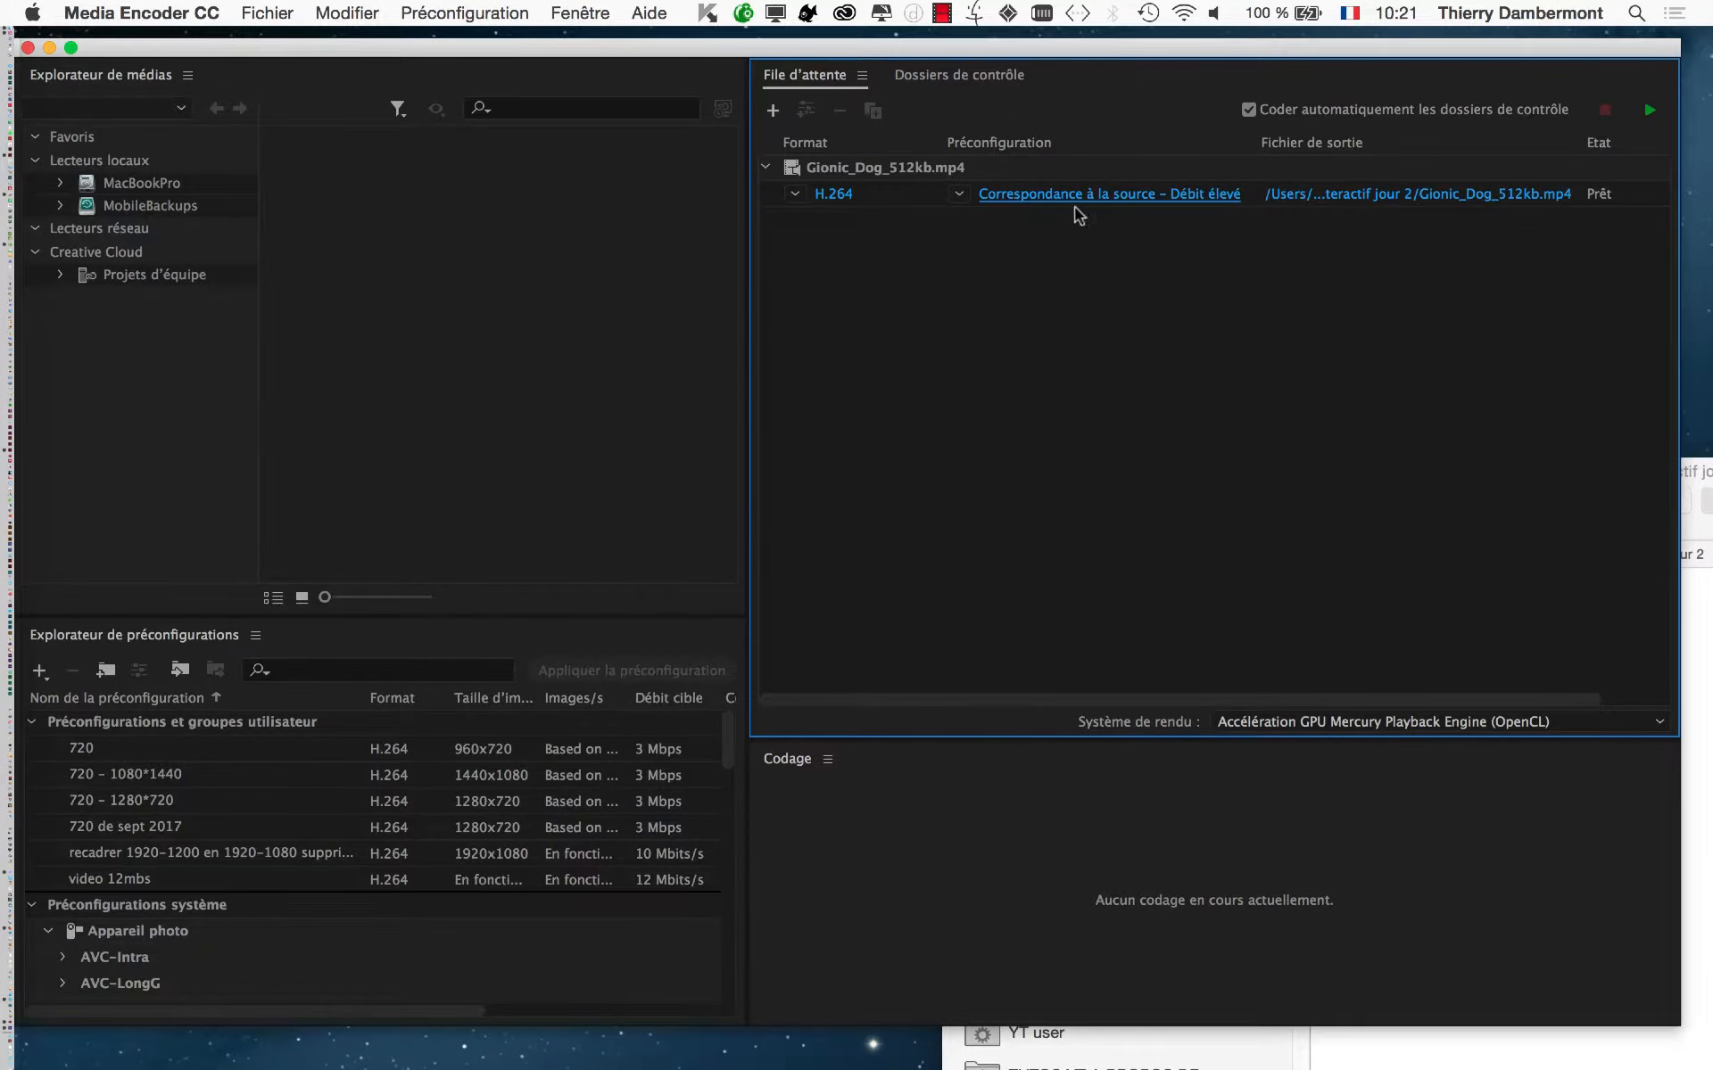
Step: Reopen the export settings from the queued video's preset and fit the settings window on the screen
{"action": "mouse_move", "coordinate": [1075, 209]}
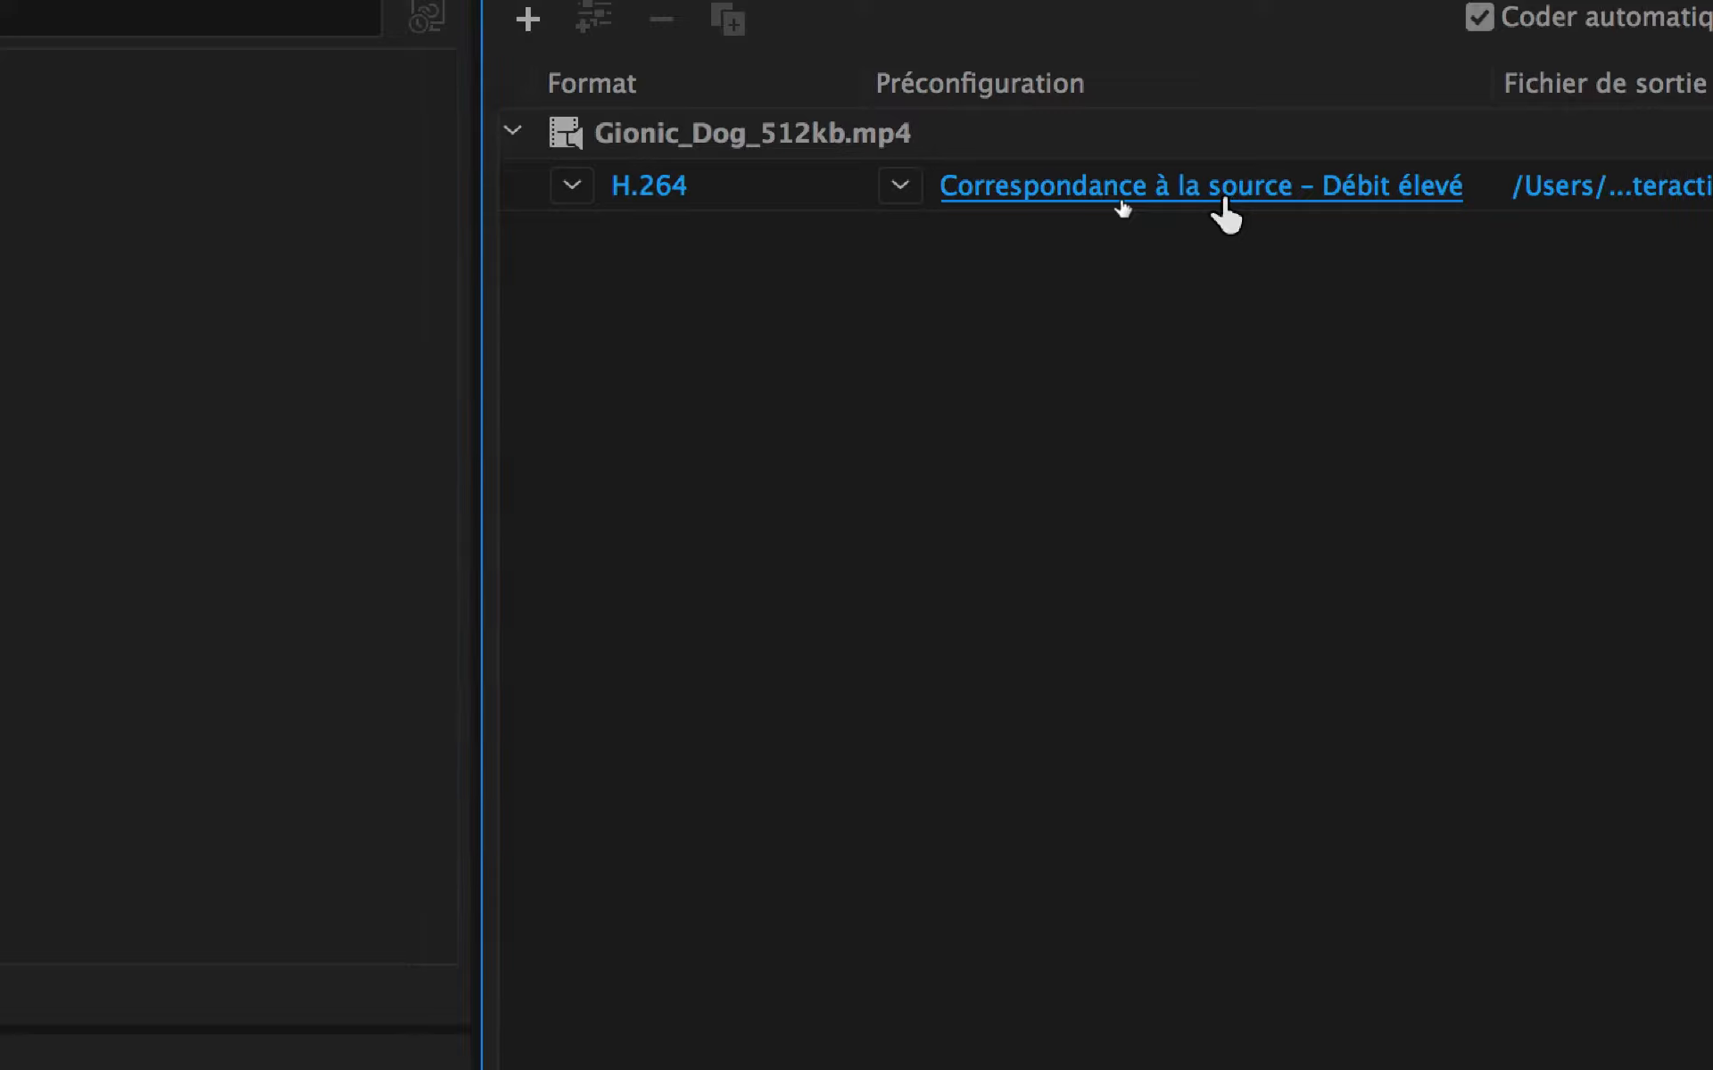
{"action": "mouse_move", "coordinate": [1225, 207]}
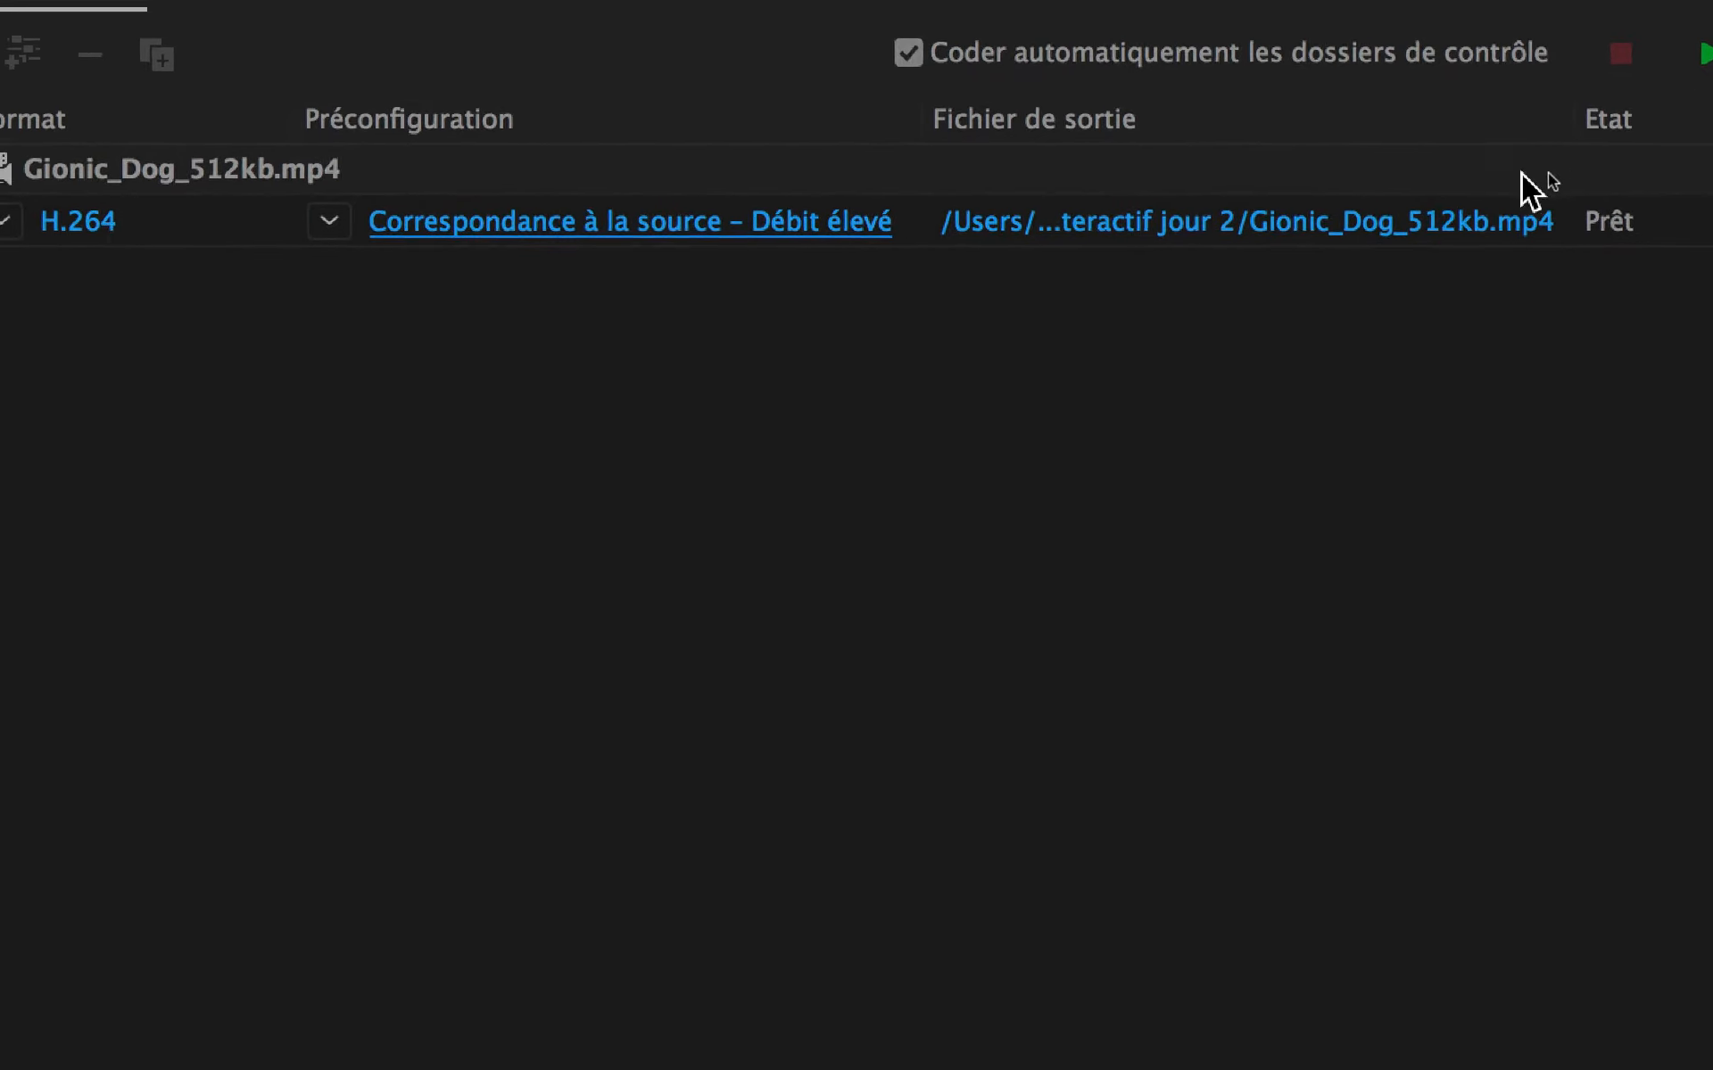
{"action": "left_click", "coordinate": [735, 222]}
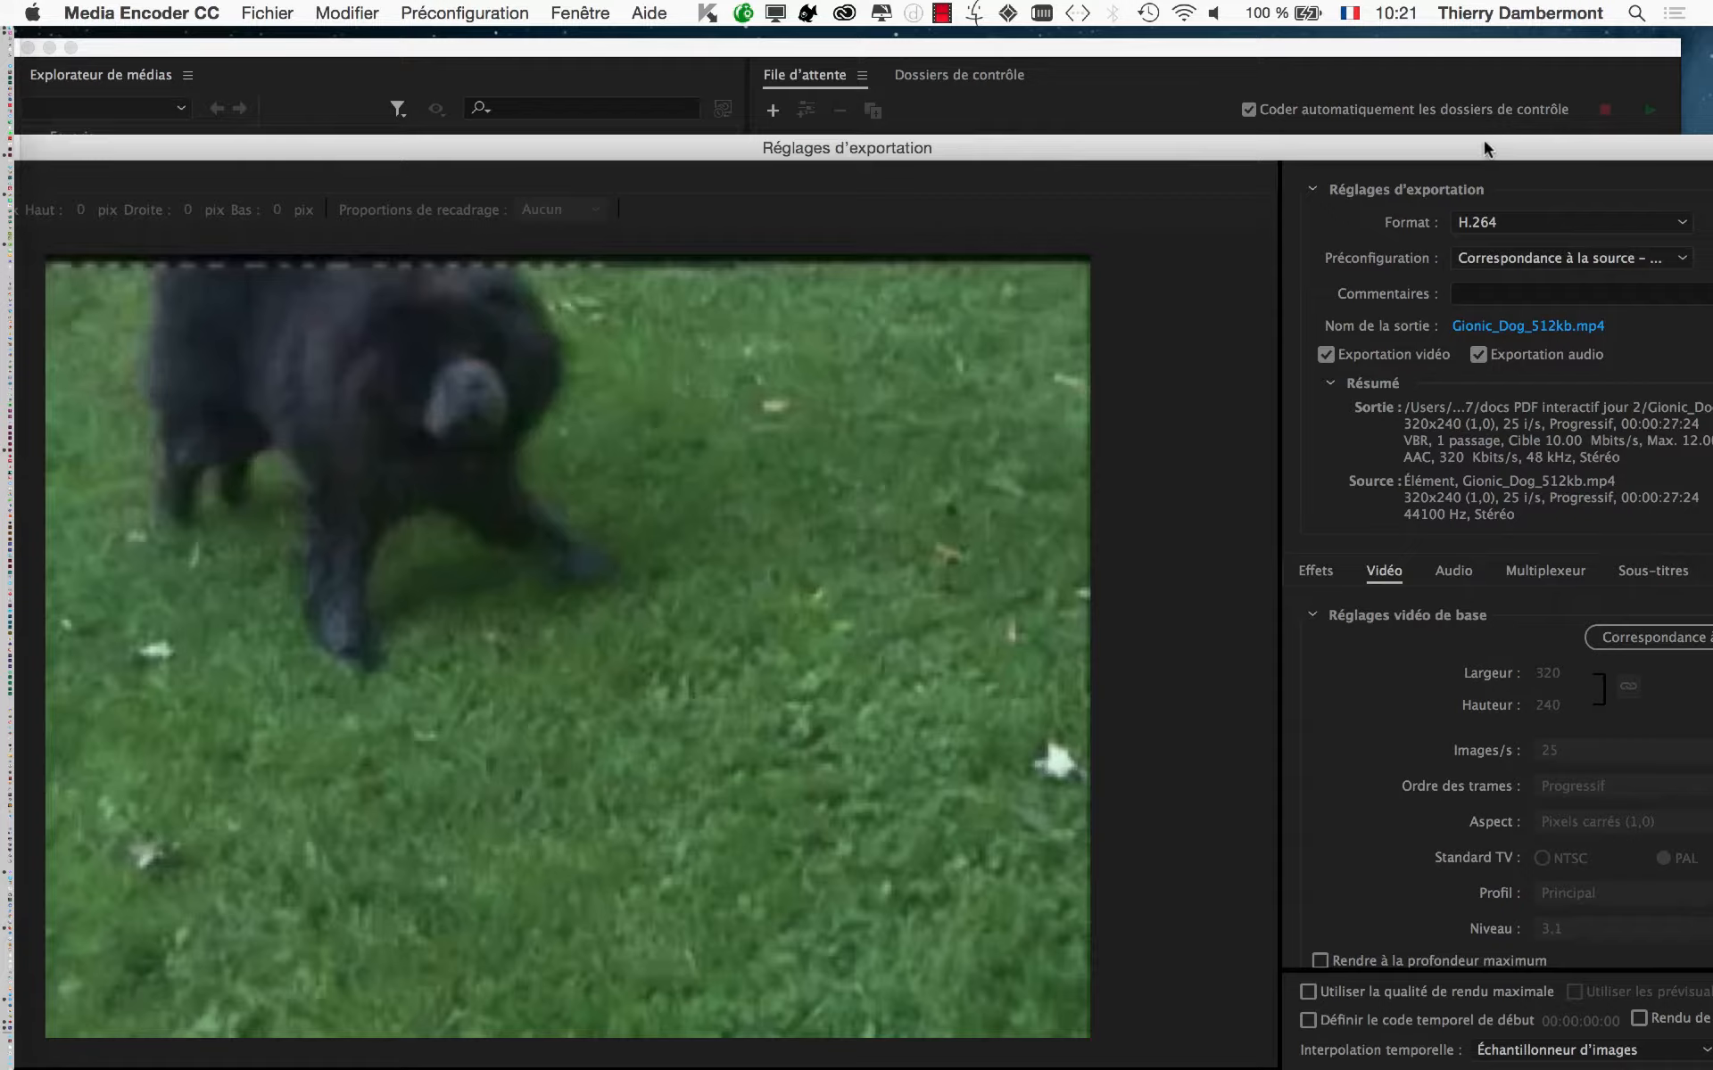
{"action": "left_click_drag", "start_coordinate": [1485, 141], "coordinate": [1610, 73]}
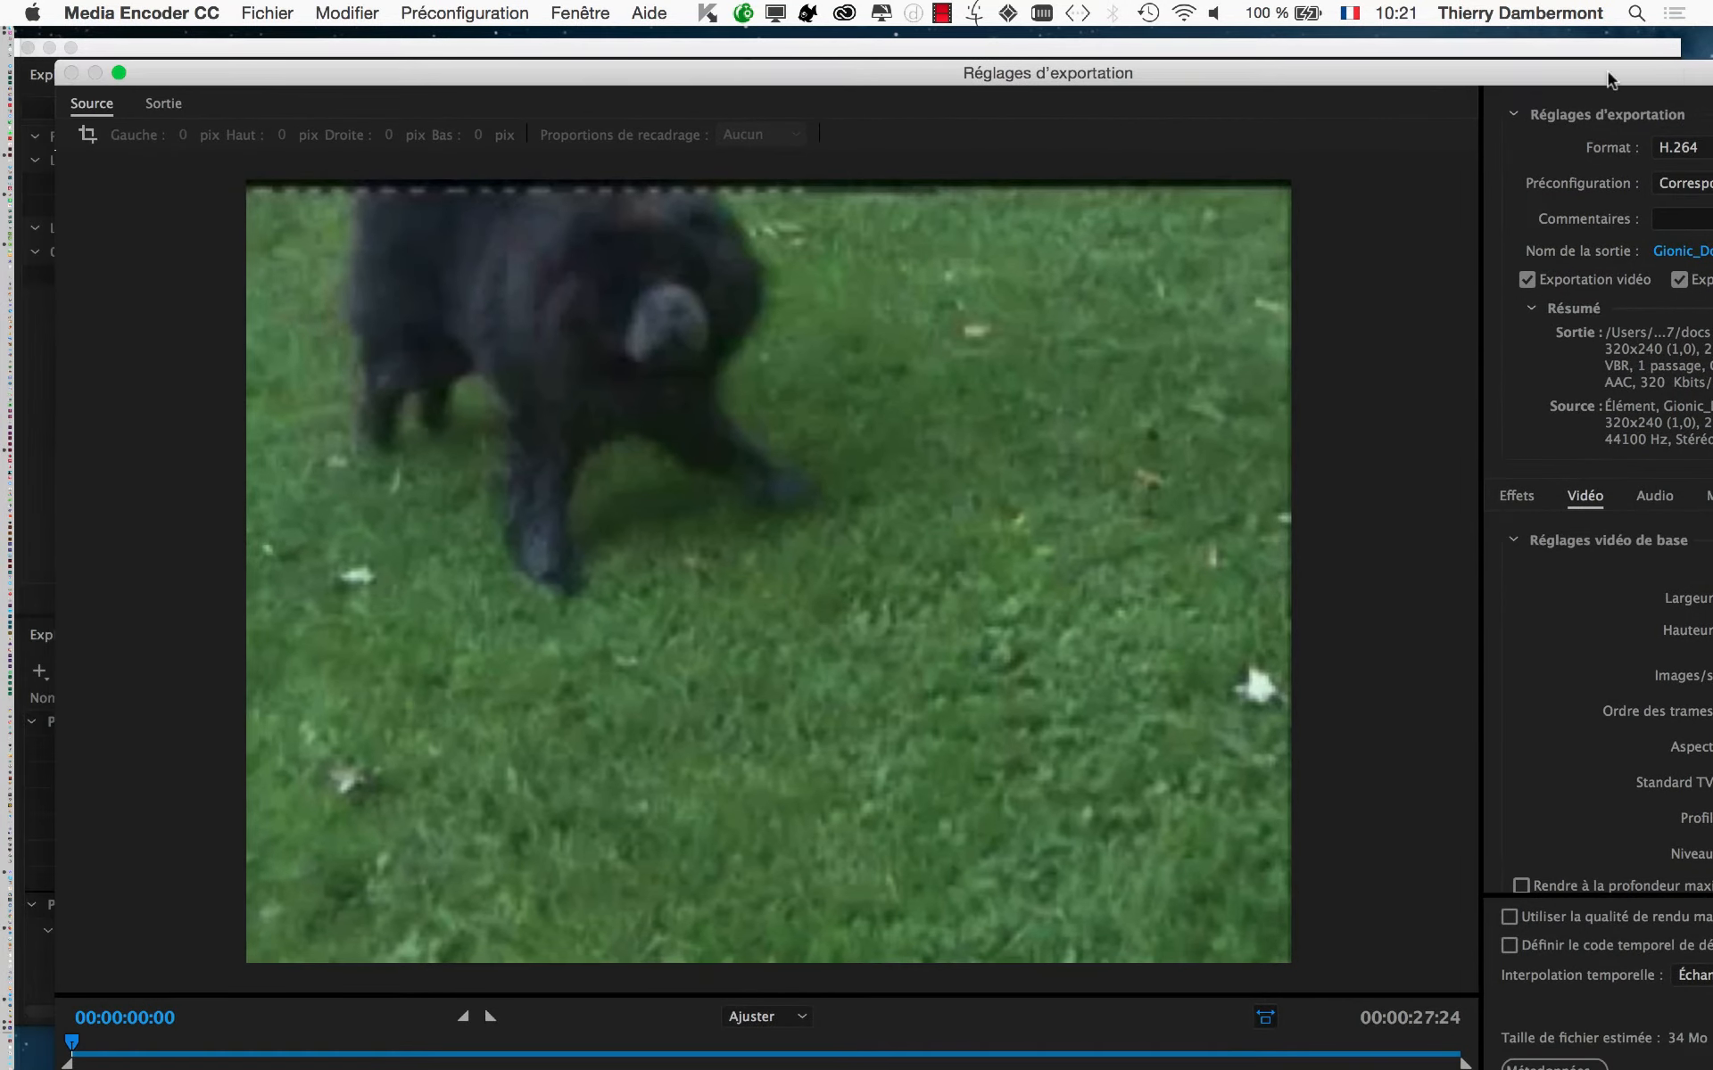
{"action": "left_click", "coordinate": [119, 75]}
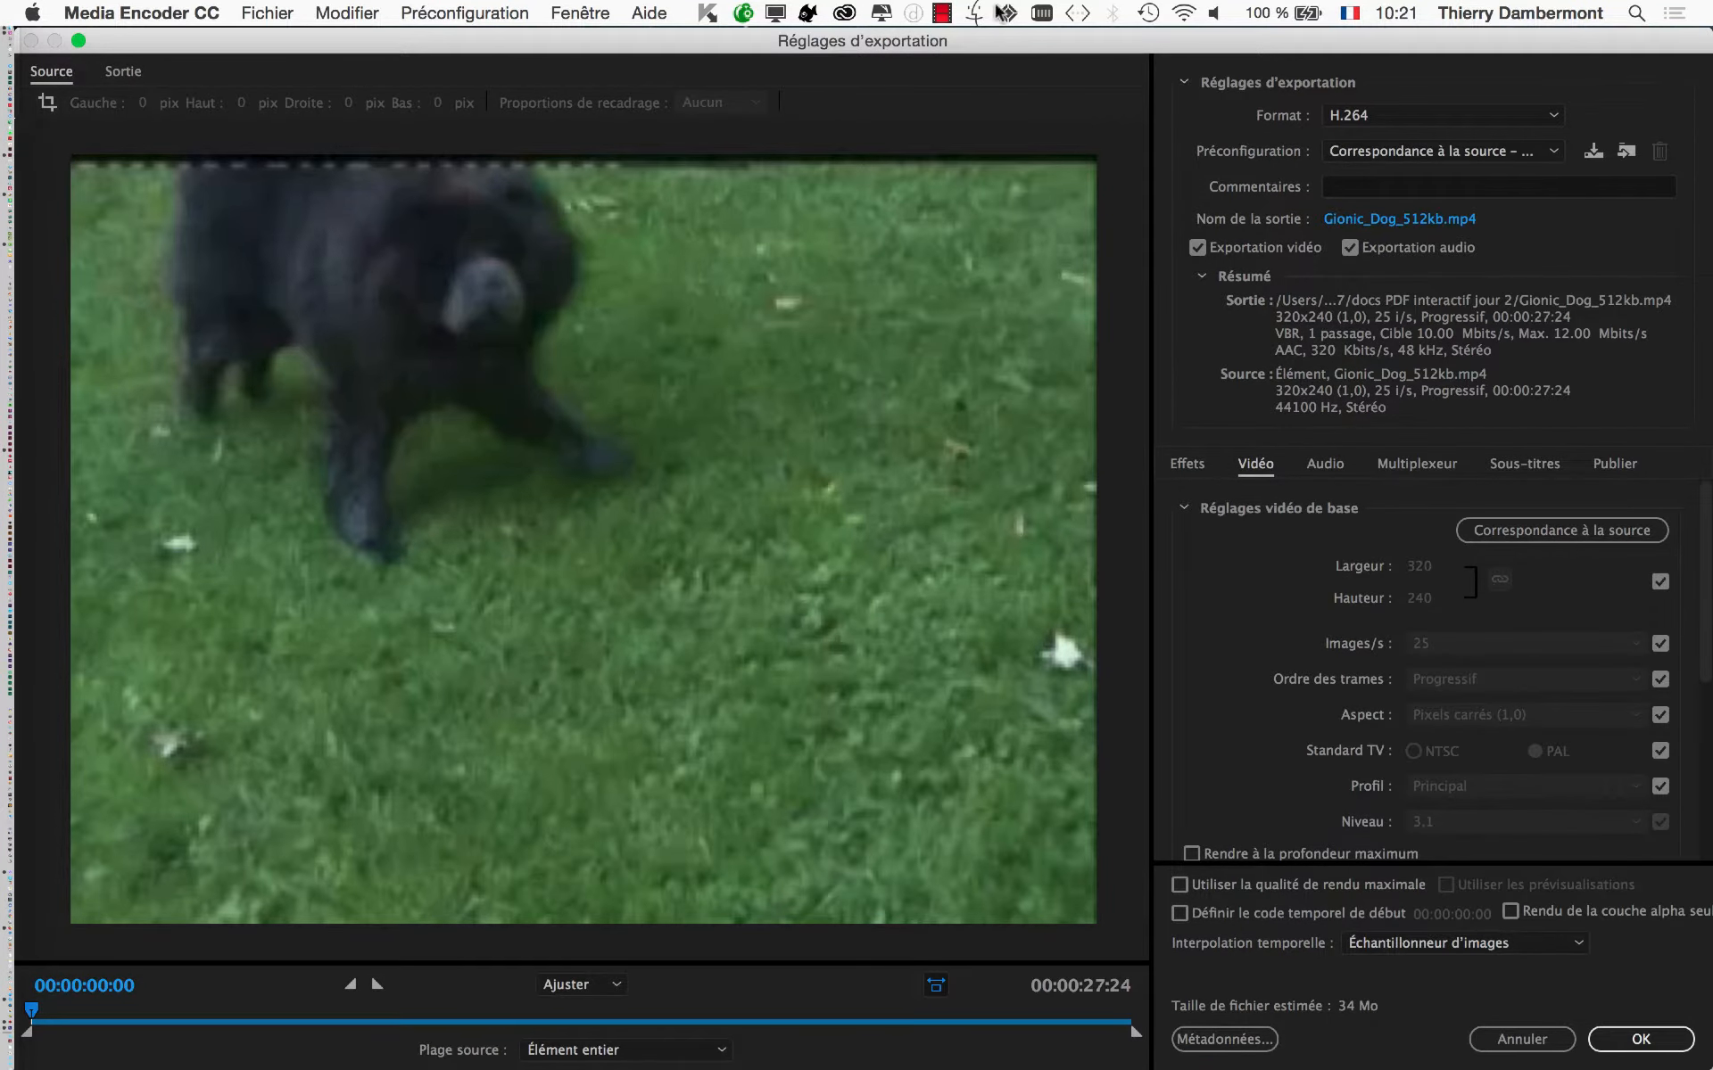
{"action": "mouse_move", "coordinate": [1008, 40]}
{"action": "left_mouse_down"}
{"action": "mouse_move", "coordinate": [423, 960]}
{"action": "mouse_move", "coordinate": [1025, 42]}
{"action": "left_mouse_up"}
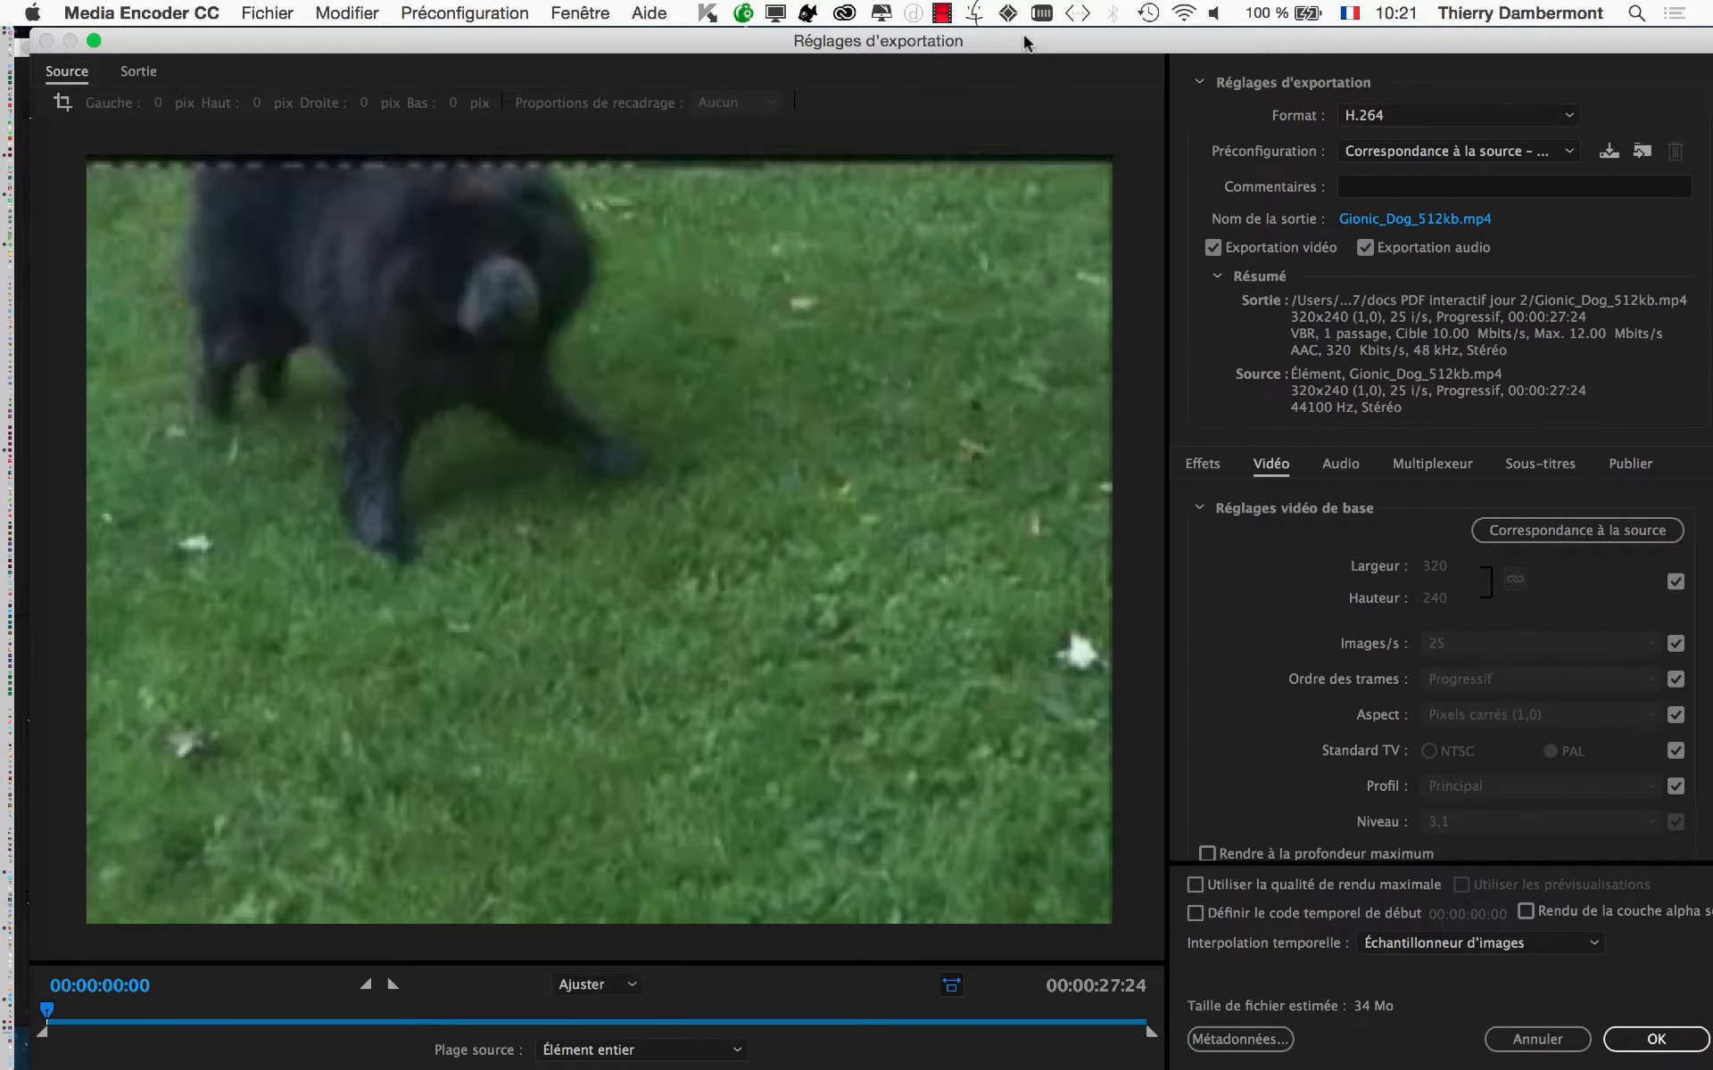
Step: Compare the Sortie and Source previews, try enabling the crop on the source video, and cancel the export settings
{"action": "left_click", "coordinate": [129, 76]}
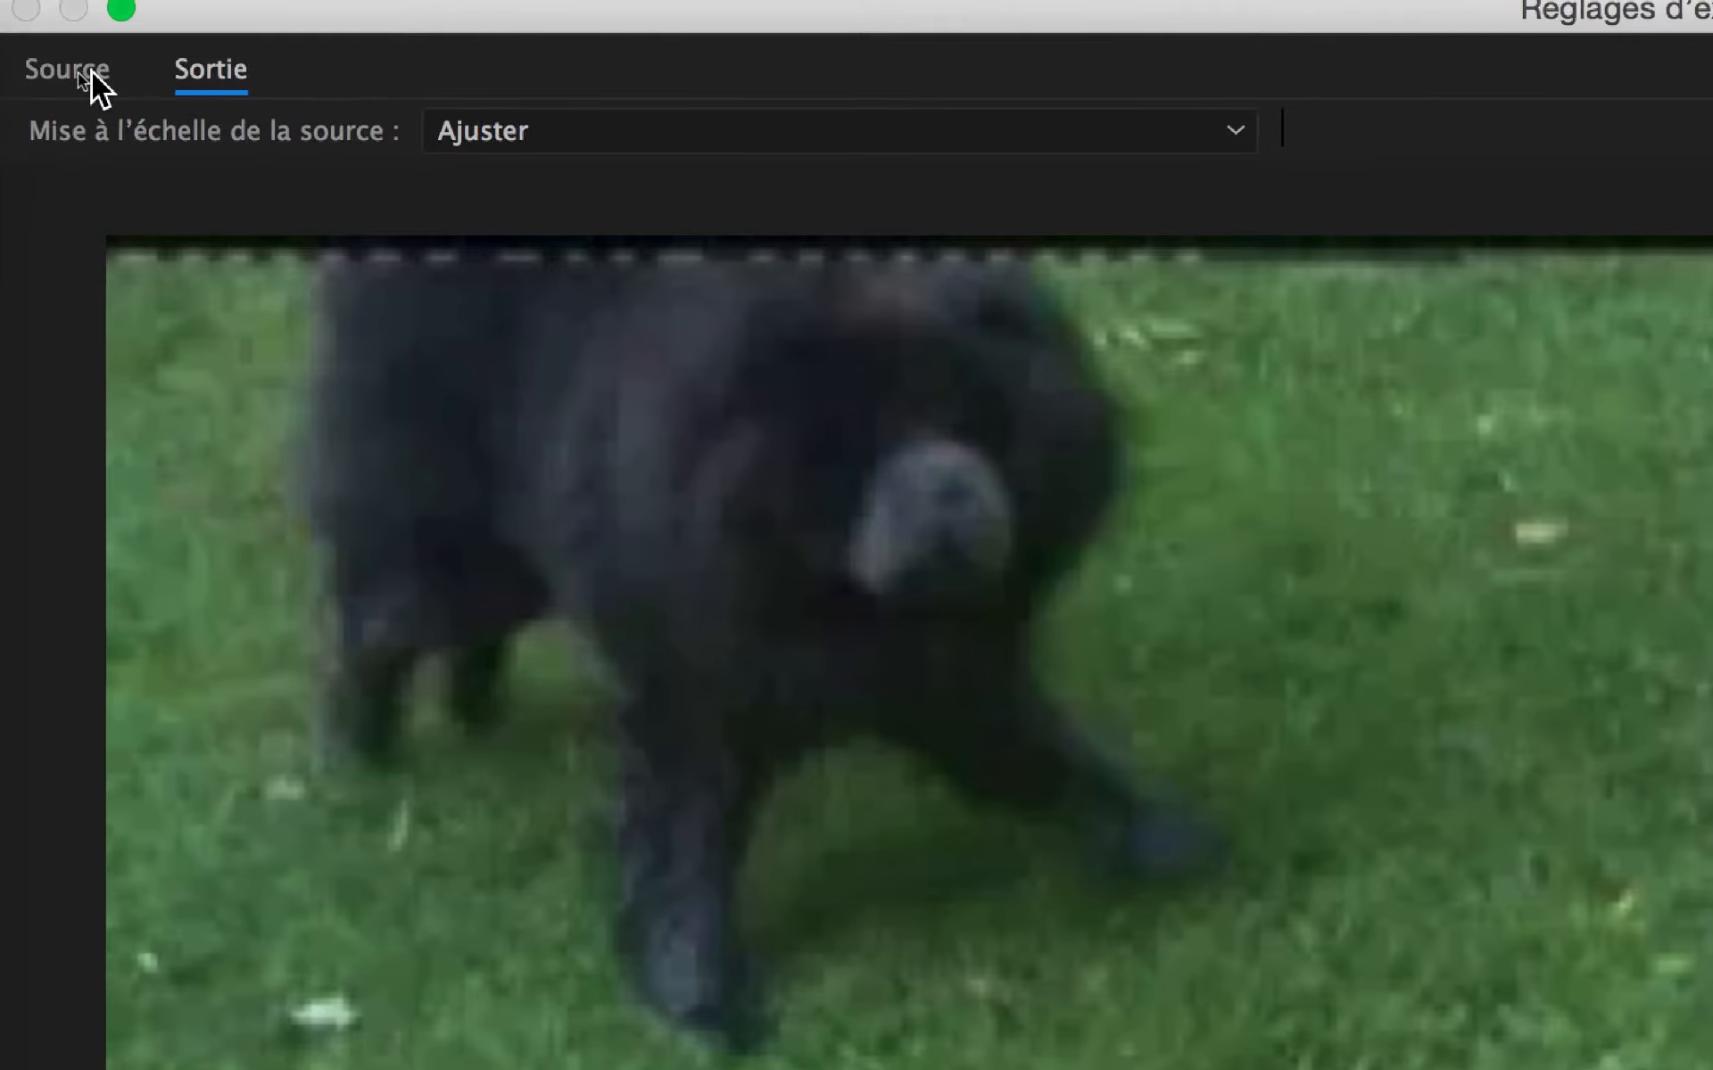
{"action": "left_click", "coordinate": [75, 75]}
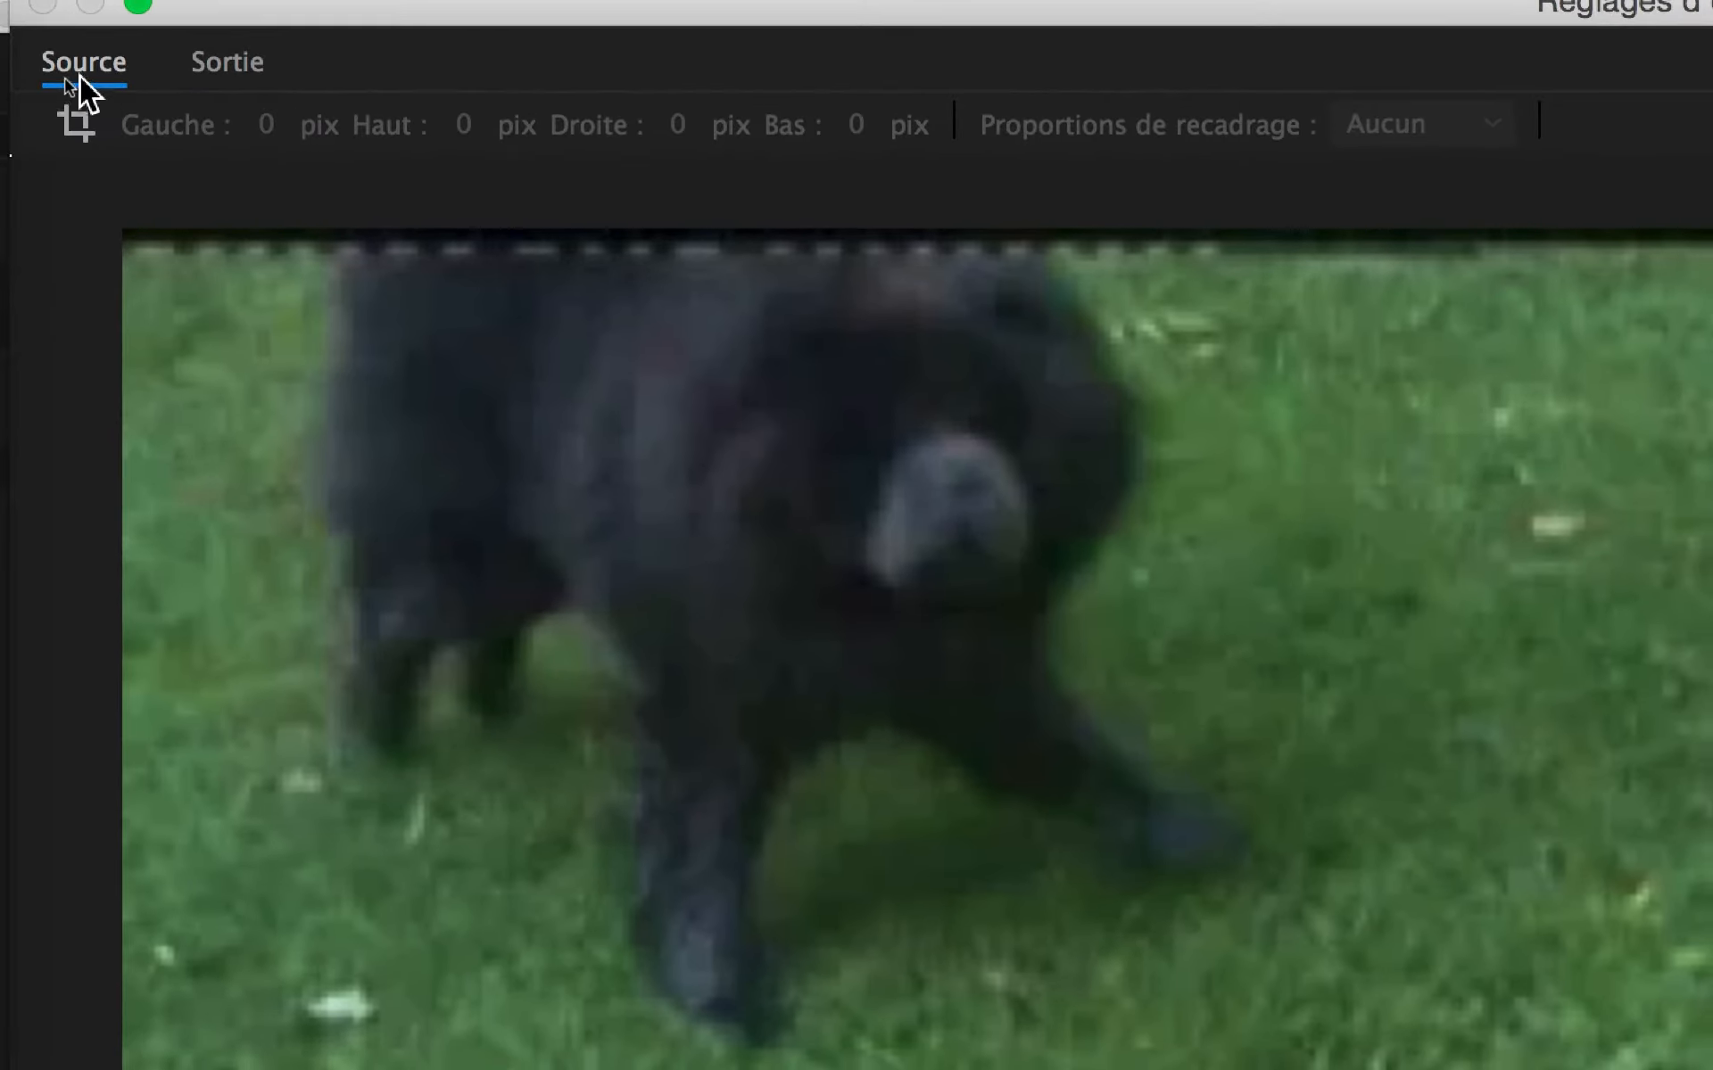
{"action": "left_click", "coordinate": [59, 131]}
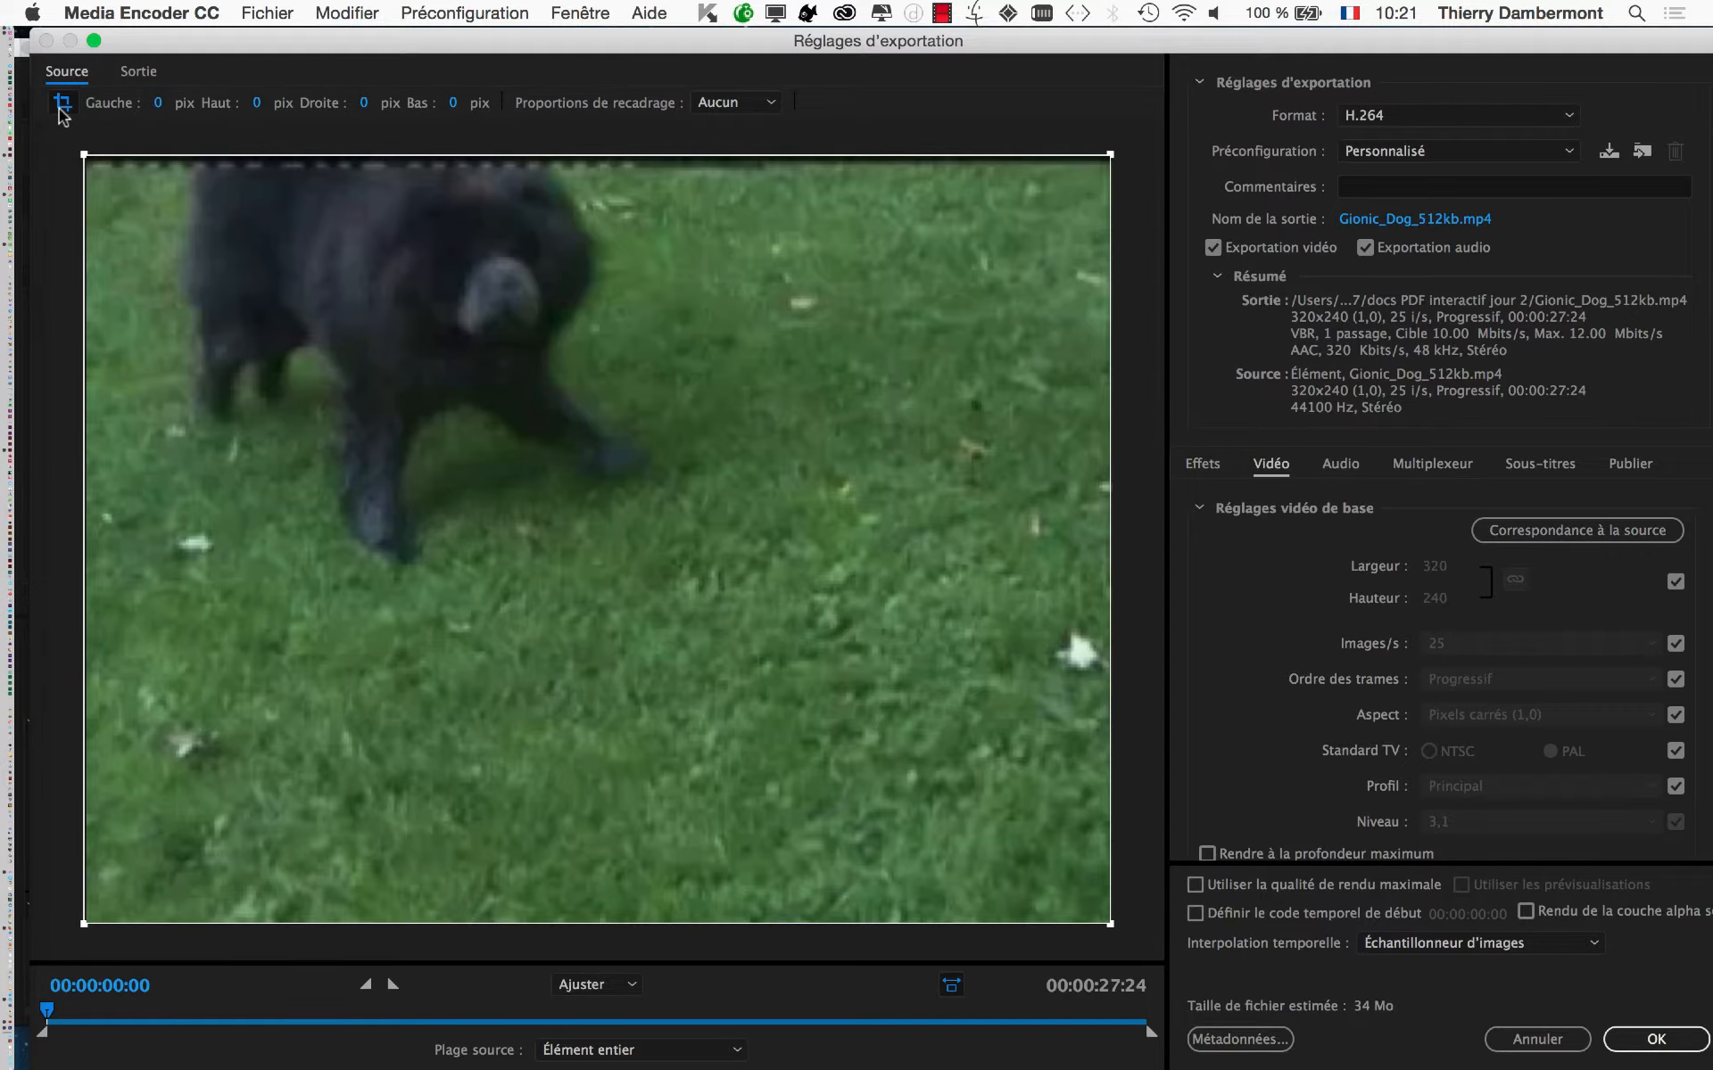
{"action": "left_click", "coordinate": [1492, 1039]}
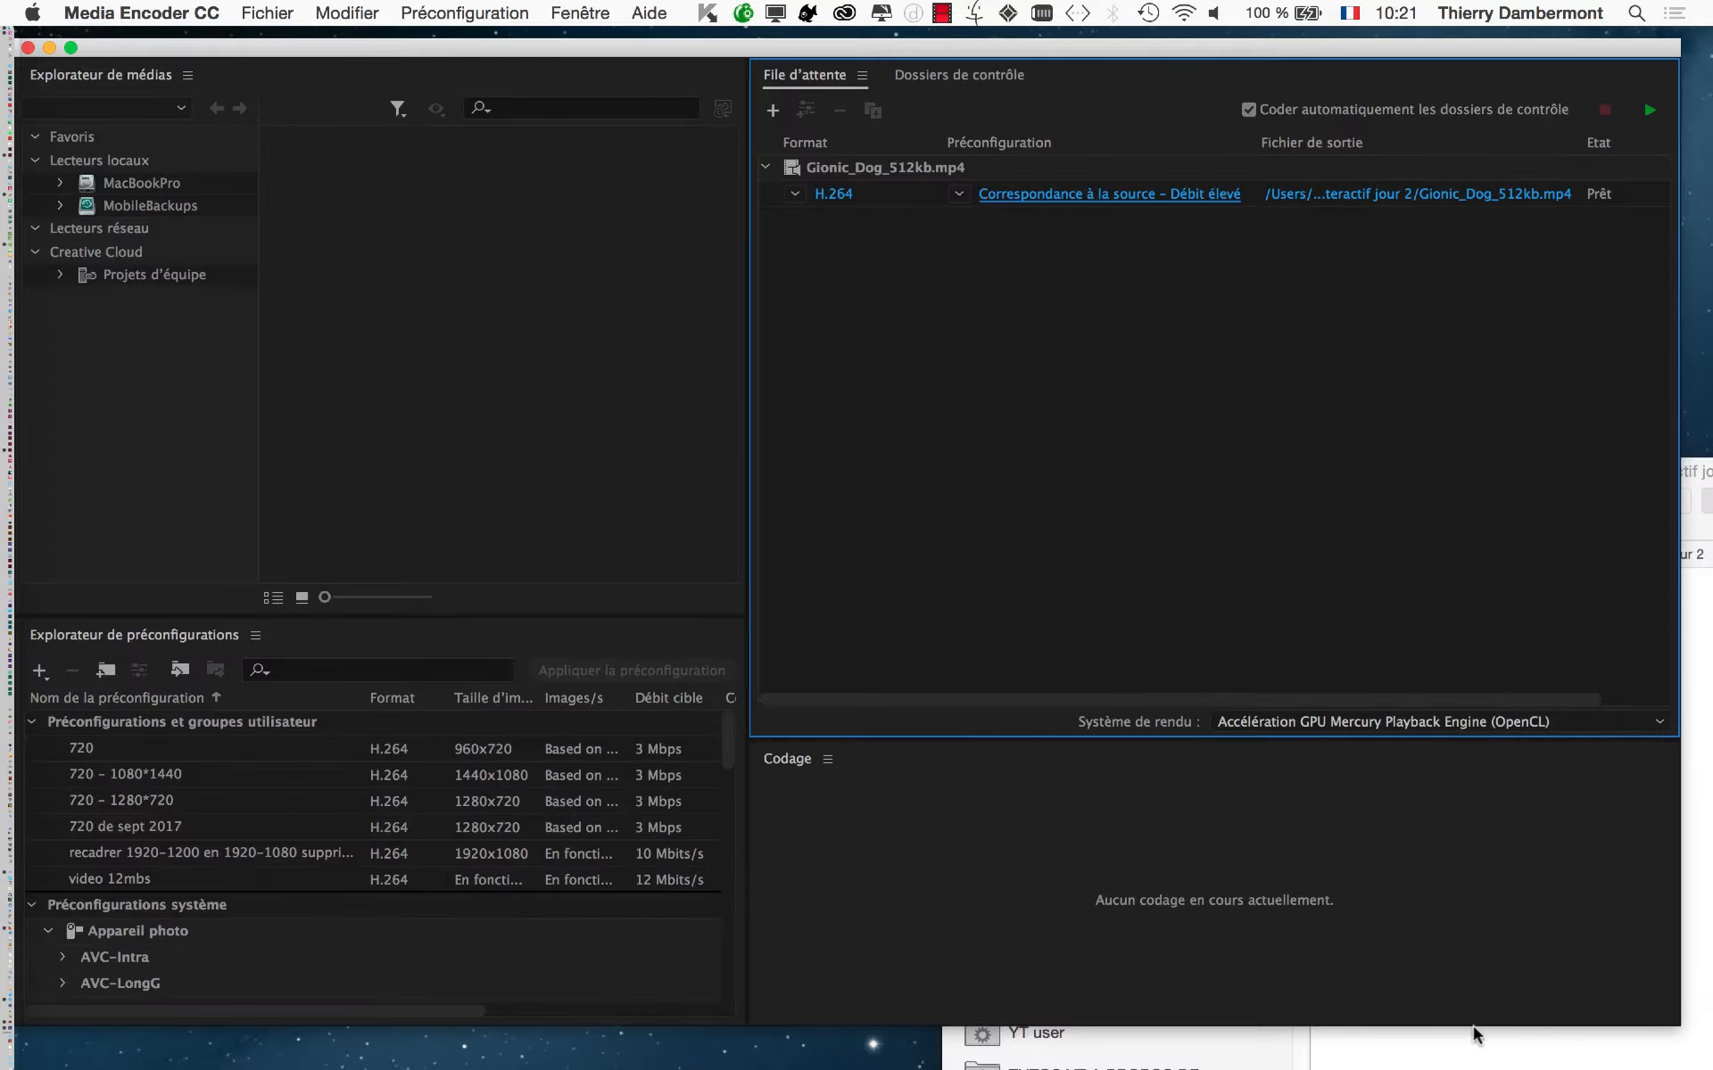